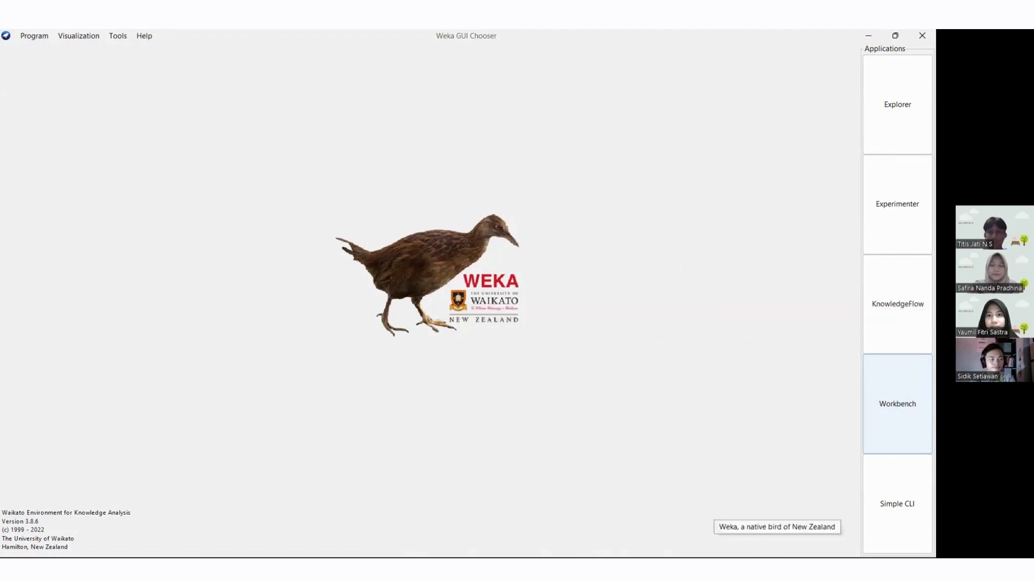
# Maximize the Workbench window and browse for a data file in C:\DISC C\SEMESTER 6\PENGANTAR DATA MINING
pyautogui.moveTo(641, 554)
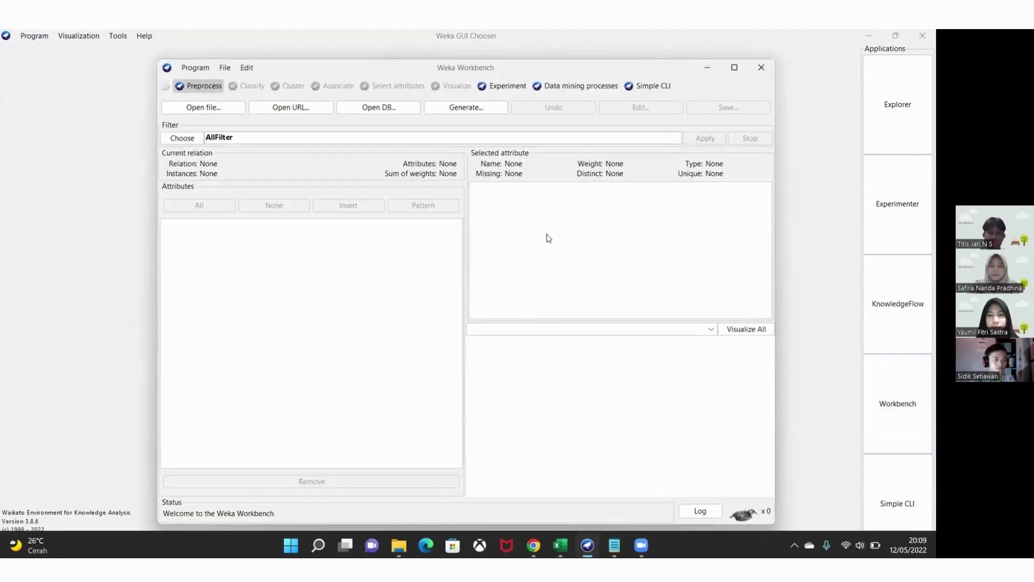
pyautogui.click(733, 67)
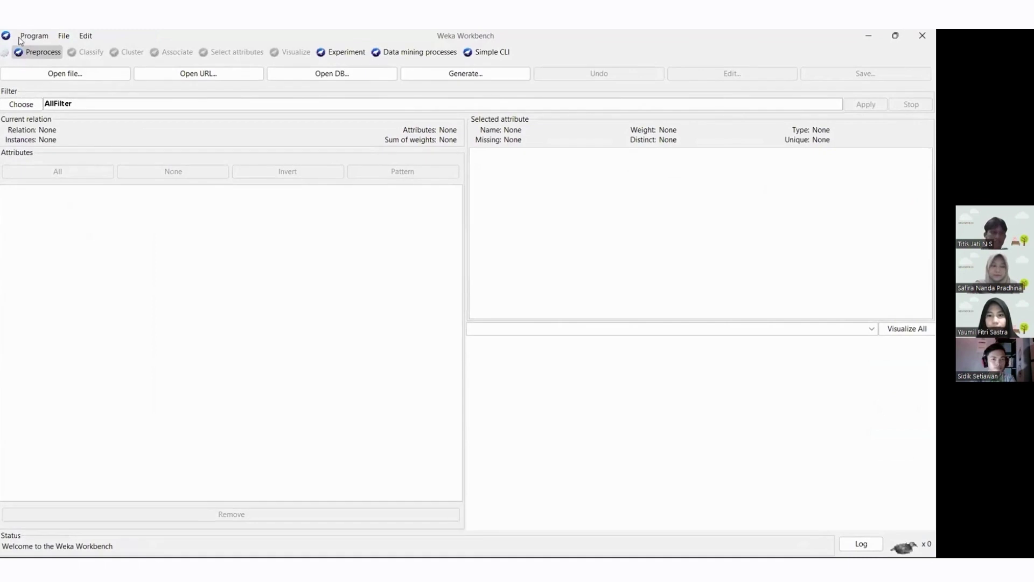
pyautogui.click(59, 74)
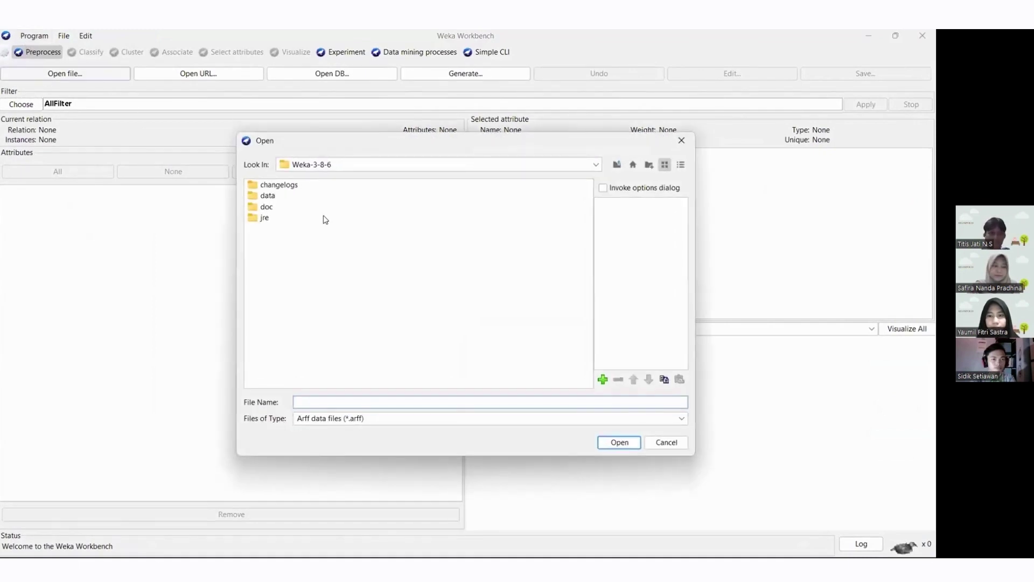
pyautogui.click(619, 168)
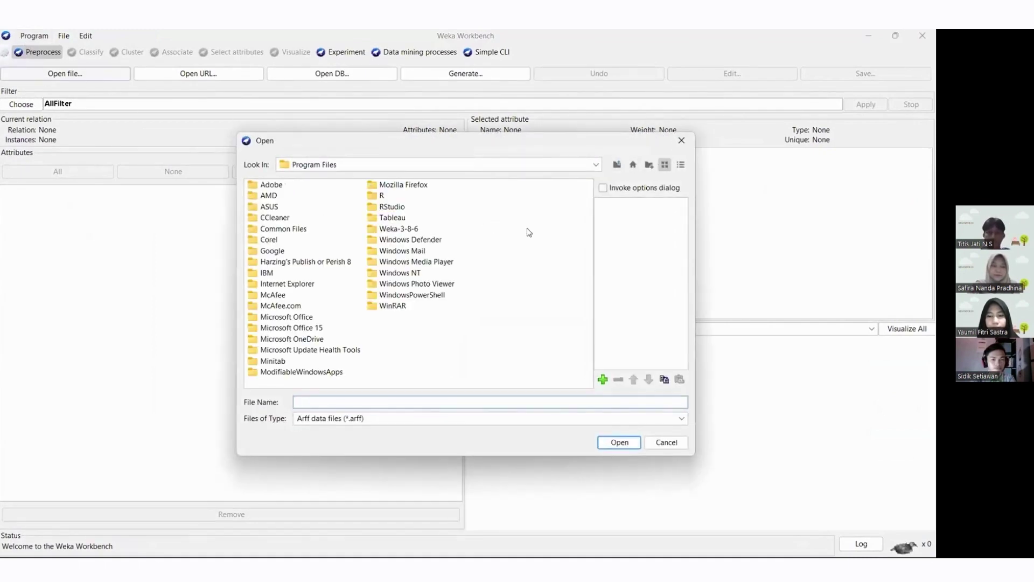
pyautogui.click(618, 165)
pyautogui.click(282, 196)
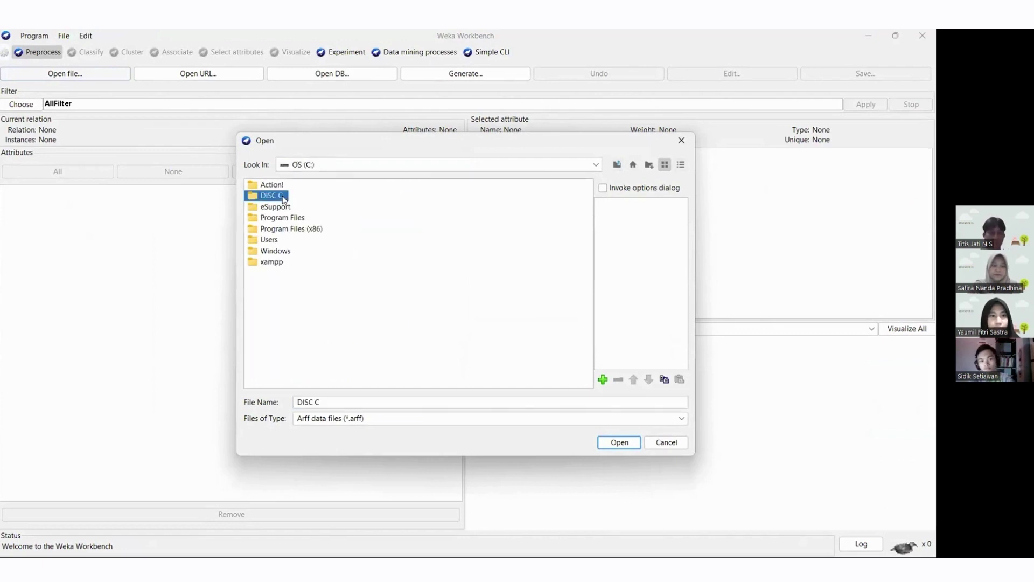
pyautogui.doubleClick(282, 196)
pyautogui.click(296, 263)
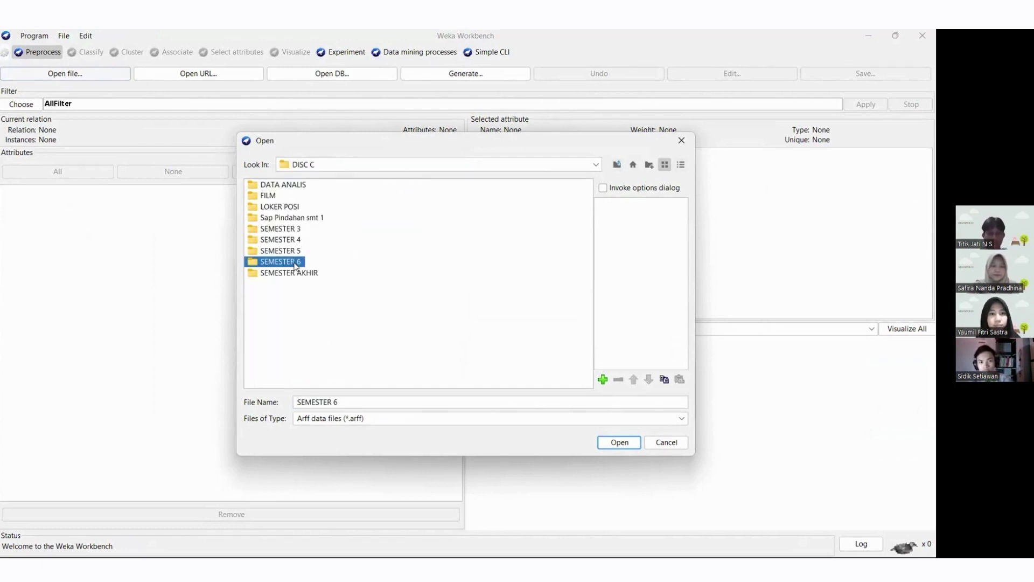
pyautogui.doubleClick(295, 263)
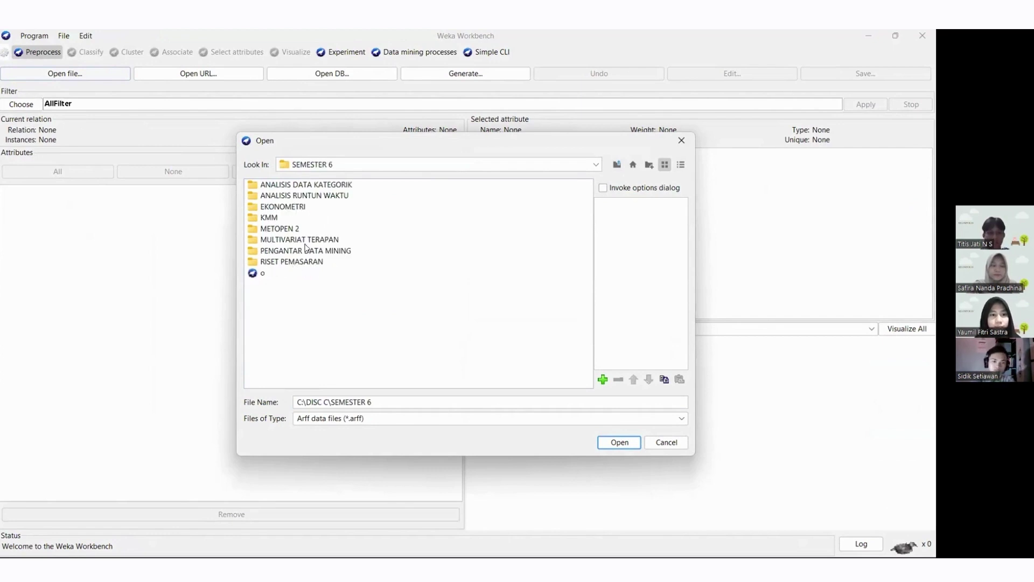
pyautogui.click(304, 250)
pyautogui.doubleClick(304, 250)
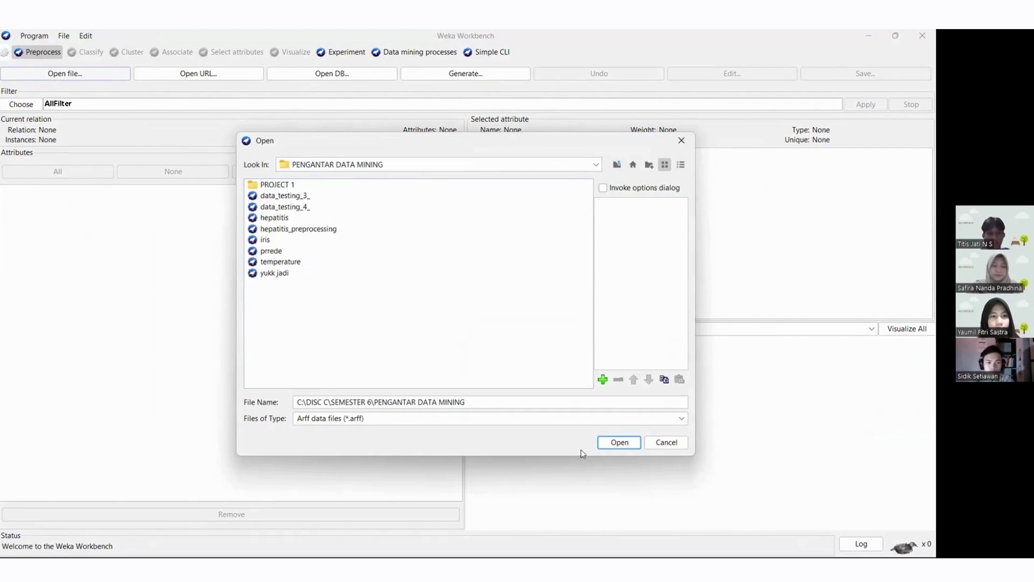
# Restrict the file type to CSV data files and load "mobile price - train" from the PROJECT 1 folder
pyautogui.click(572, 419)
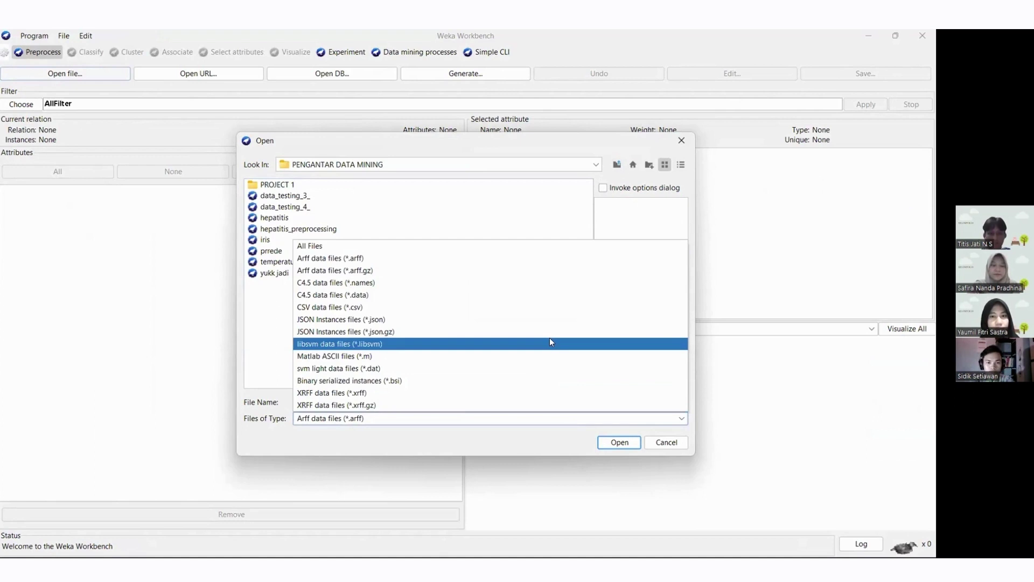
pyautogui.click(482, 307)
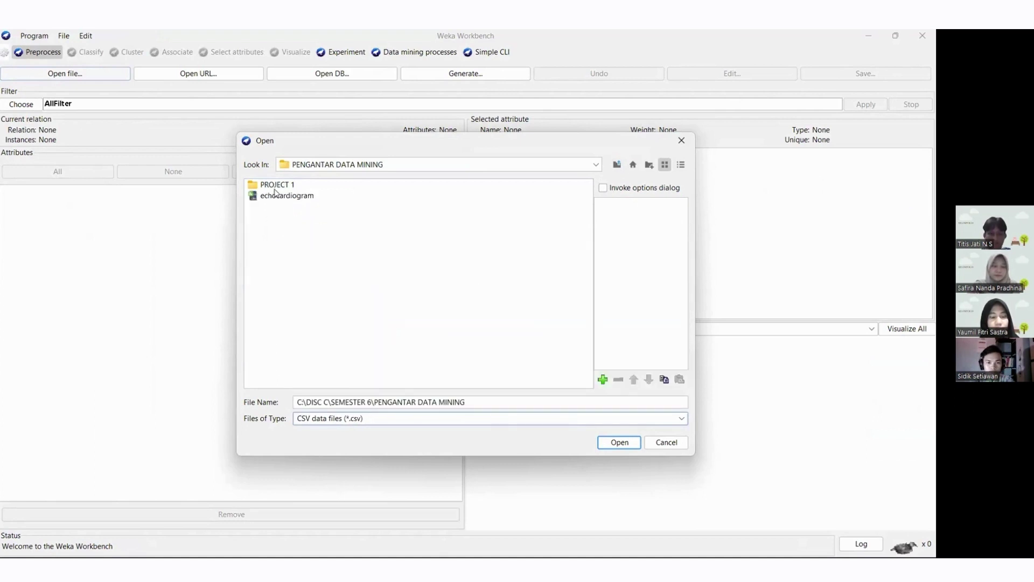
pyautogui.click(275, 188)
pyautogui.doubleClick(275, 189)
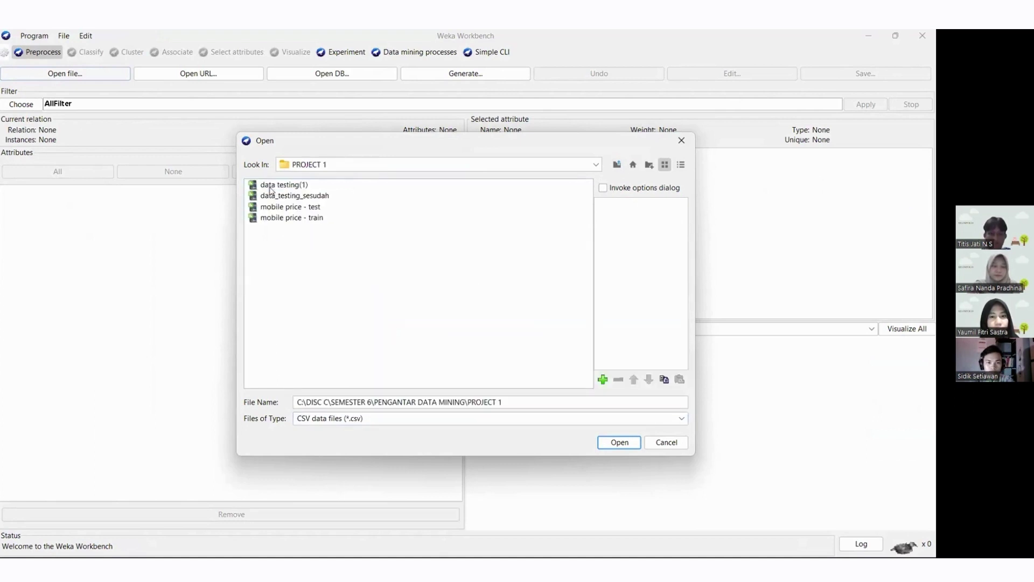
pyautogui.doubleClick(304, 220)
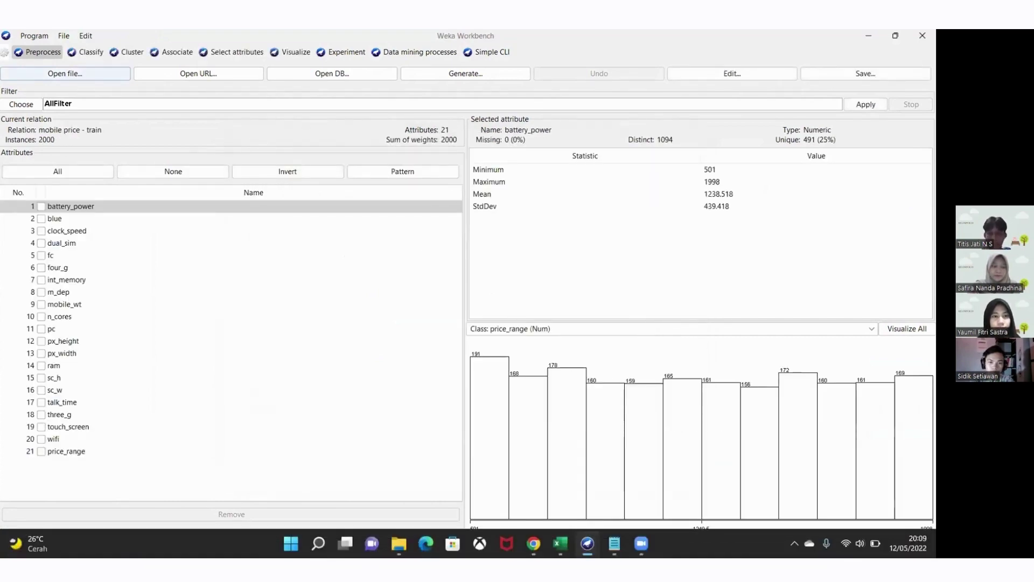
# Switch to Notepad and read the train and test attribute descriptions in the Mobile Price Classification notes, then return to Weka
pyautogui.click(614, 543)
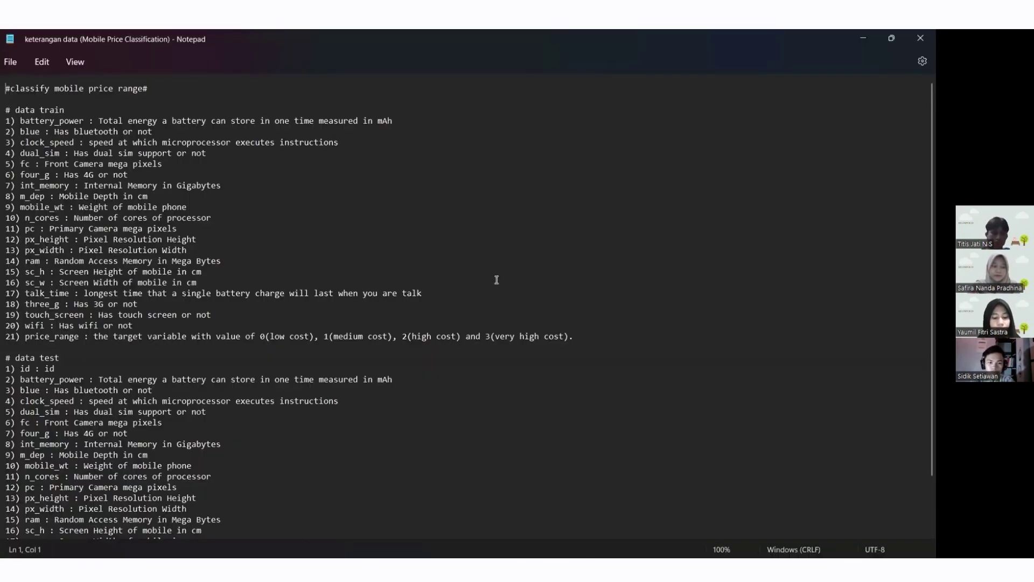
pyautogui.scroll(-1, 397, 199)
pyautogui.scroll(1, 317, 221)
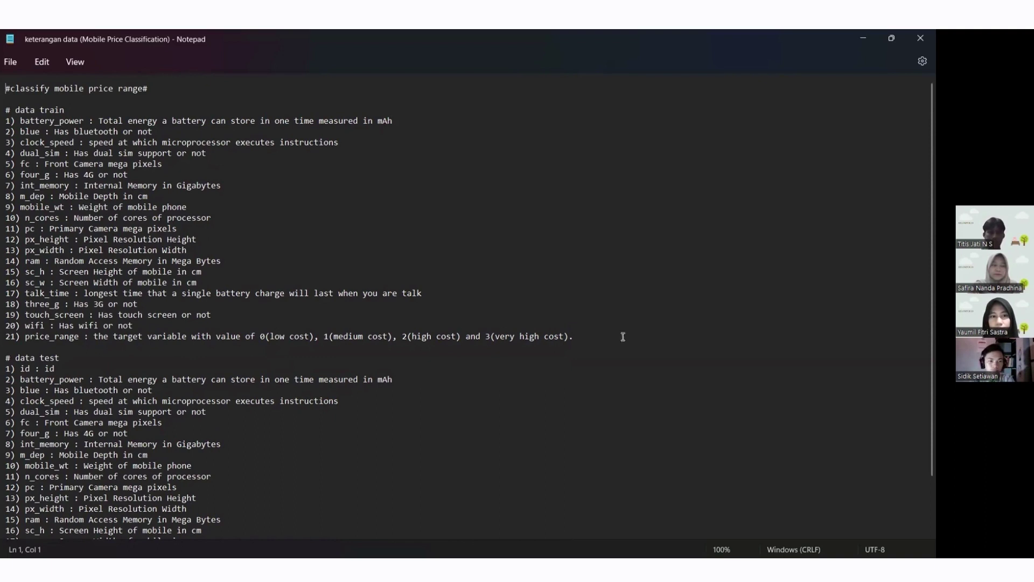
pyautogui.scroll(-2, 515, 315)
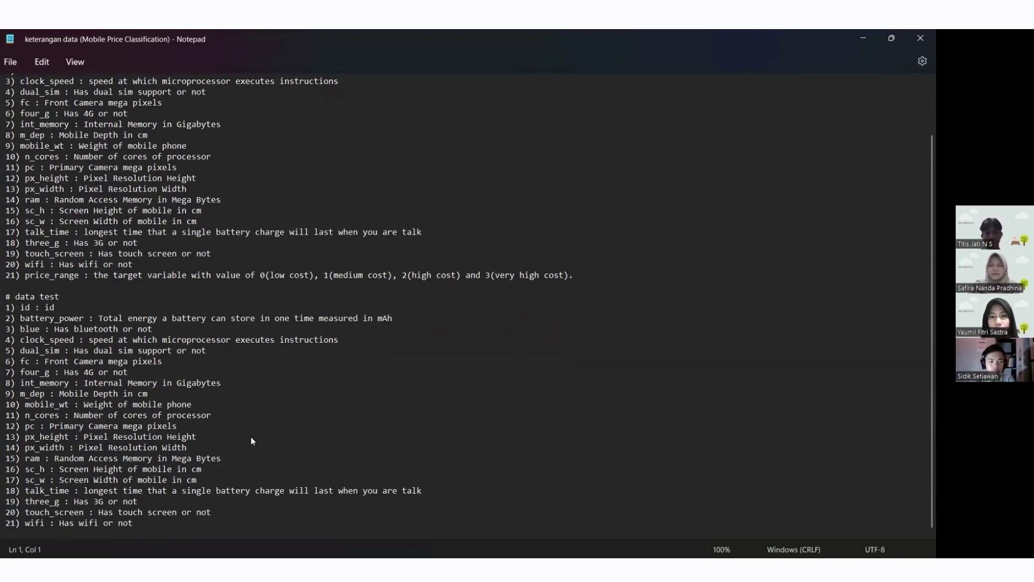
pyautogui.click(857, 33)
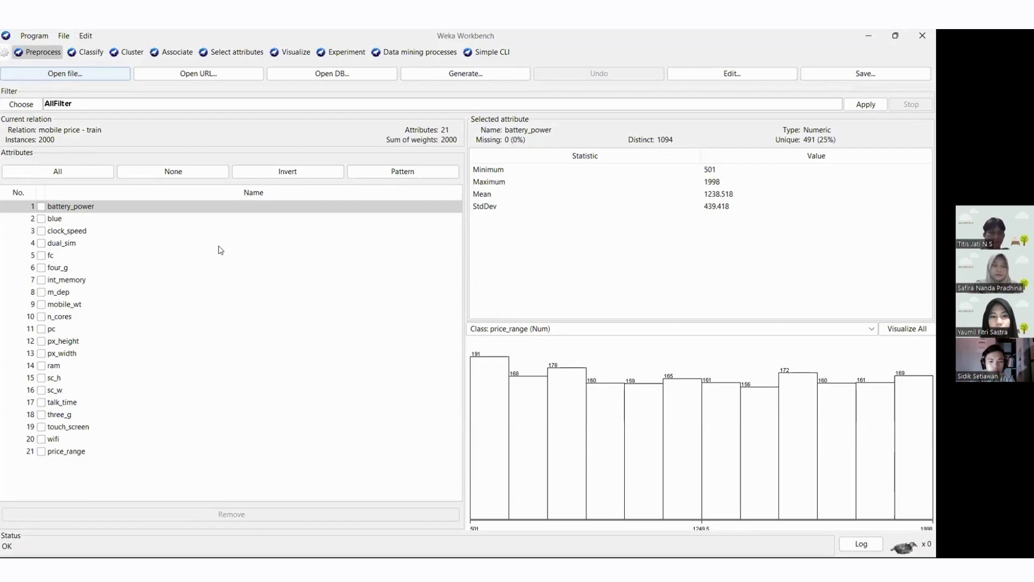
# Examine the training data table in the Viewer from battery_power through price_range, and close it without edits
pyautogui.click(683, 77)
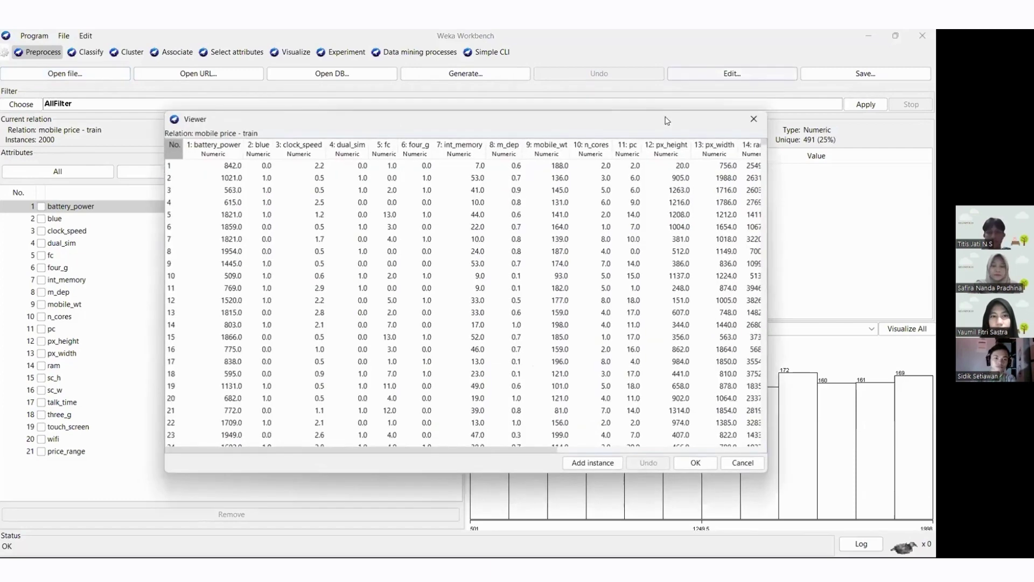
pyautogui.moveTo(606, 119); pyautogui.dragTo(543, 83)
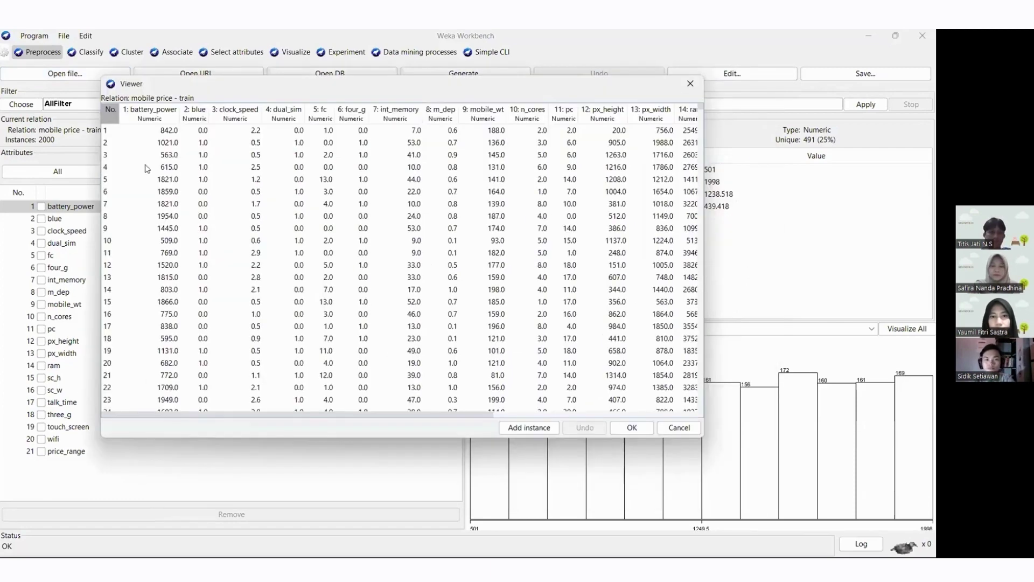
pyautogui.moveTo(245, 414)
pyautogui.mouseDown()
pyautogui.moveTo(346, 423)
pyautogui.moveTo(229, 426)
pyautogui.mouseUp()
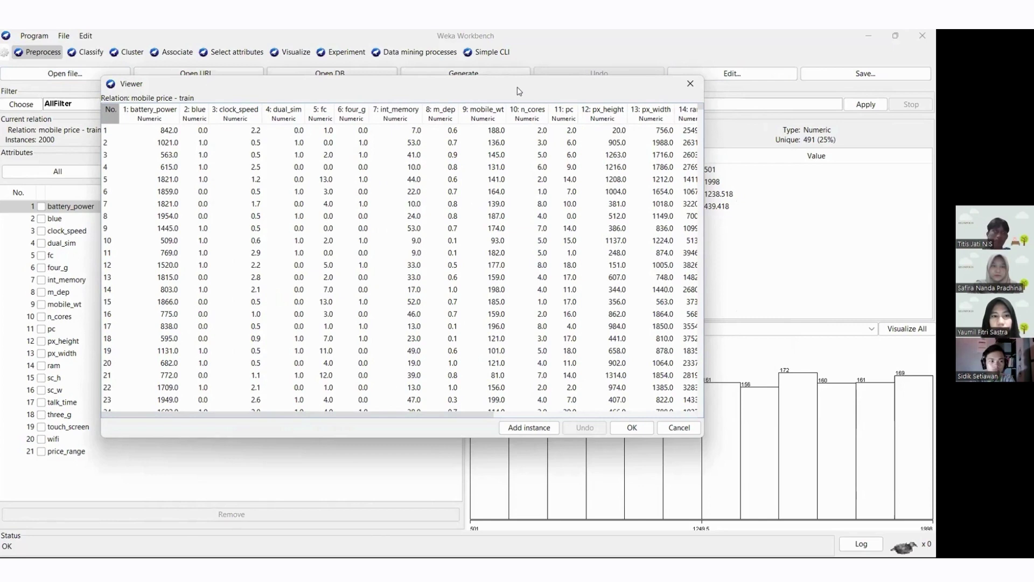
pyautogui.moveTo(584, 85); pyautogui.dragTo(655, 79)
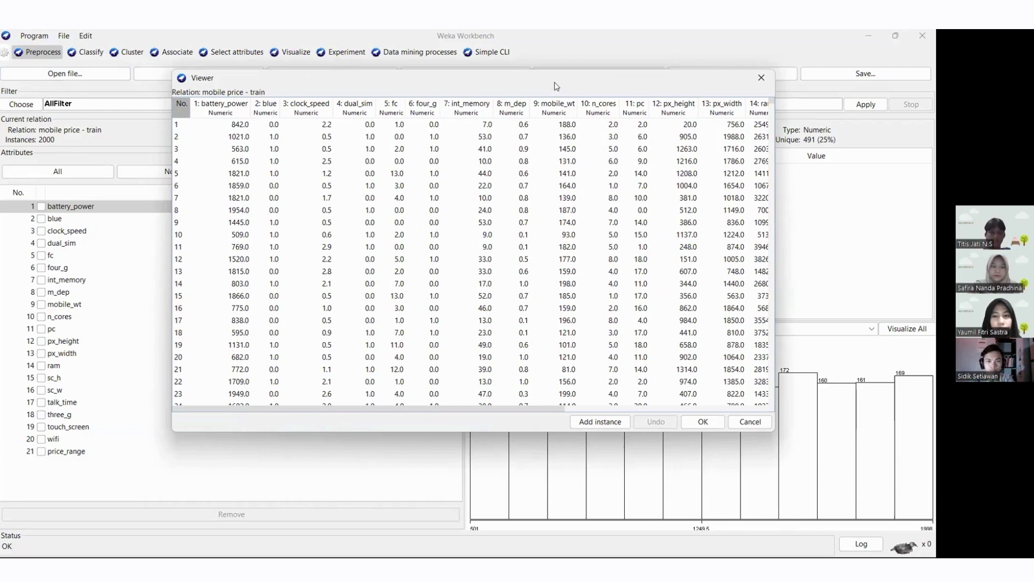
pyautogui.moveTo(398, 86); pyautogui.dragTo(388, 78)
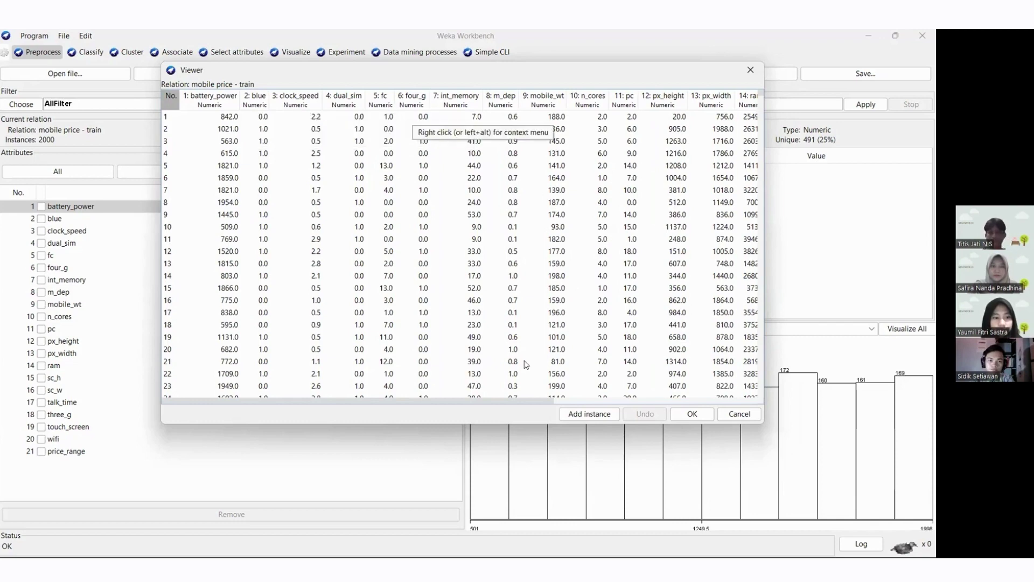
pyautogui.moveTo(457, 402); pyautogui.dragTo(676, 416)
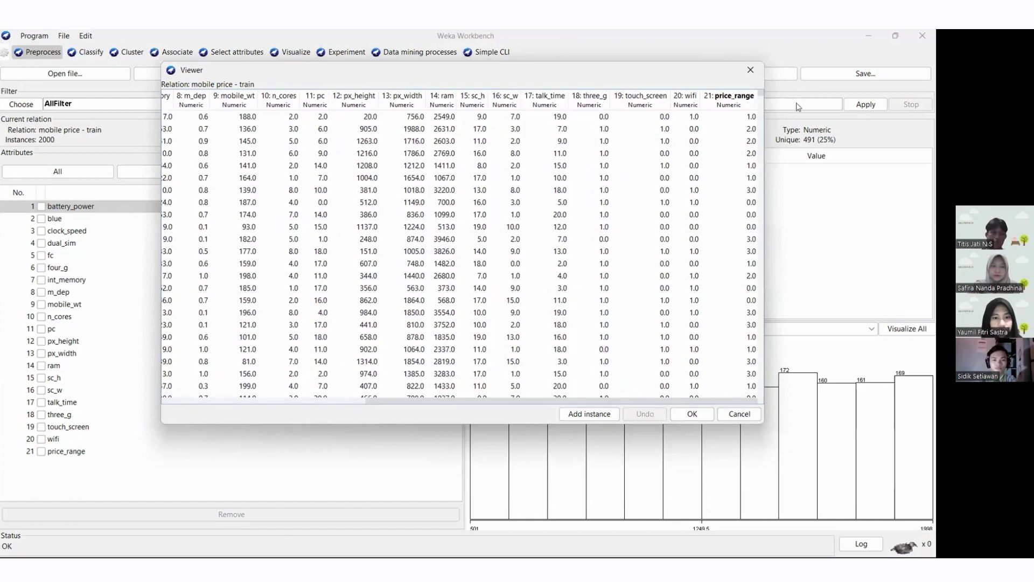
pyautogui.click(750, 70)
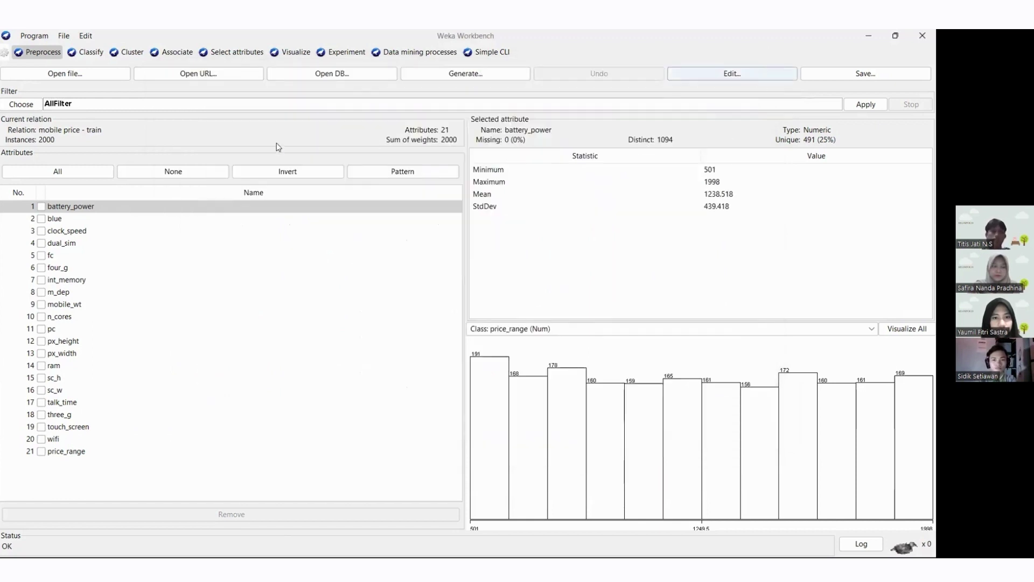
# Choose the unsupervised attribute filter NumericToNominal and select the battery_power attribute
pyautogui.click(22, 104)
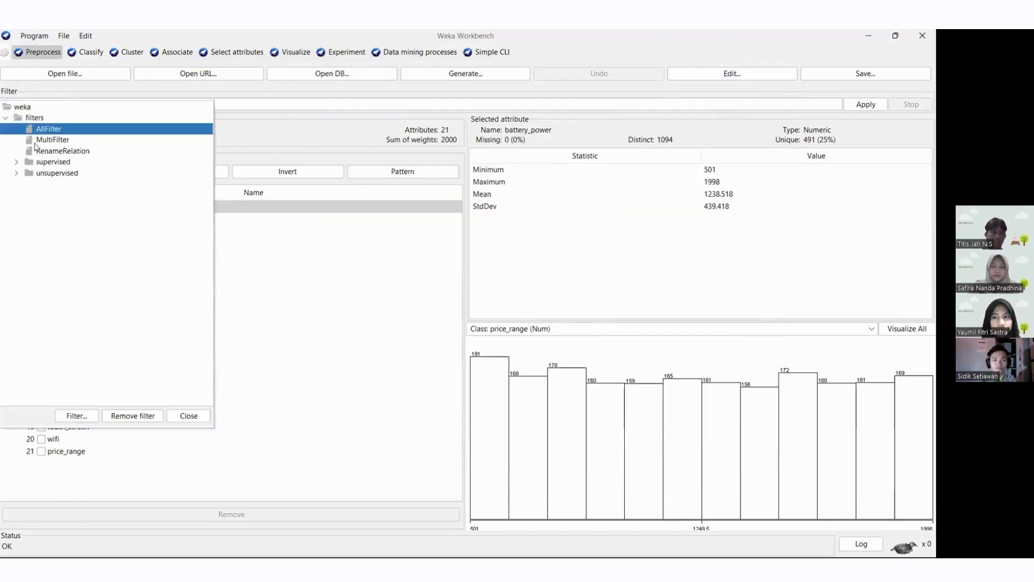
pyautogui.click(16, 173)
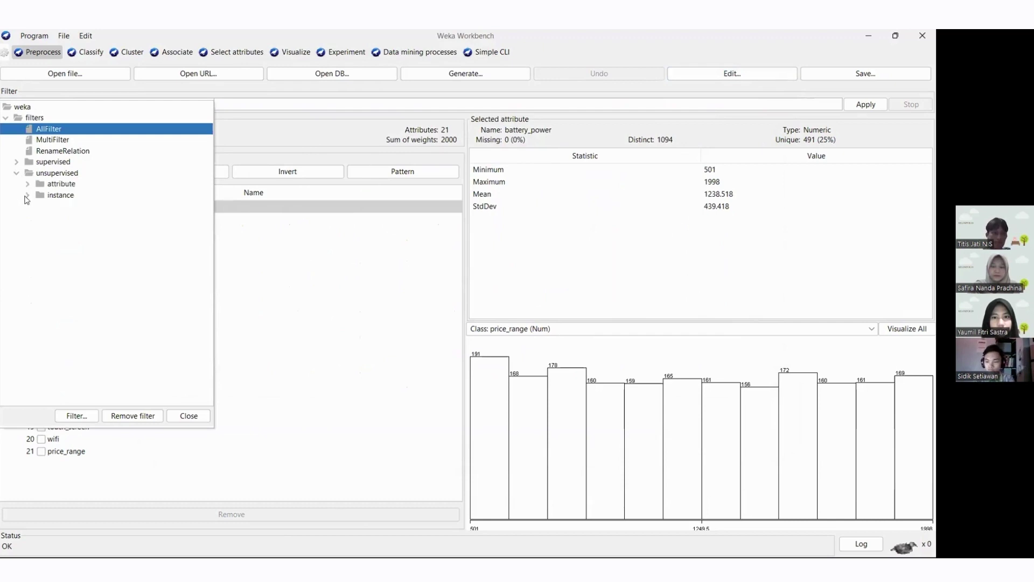
pyautogui.click(27, 196)
pyautogui.click(27, 196)
pyautogui.click(27, 184)
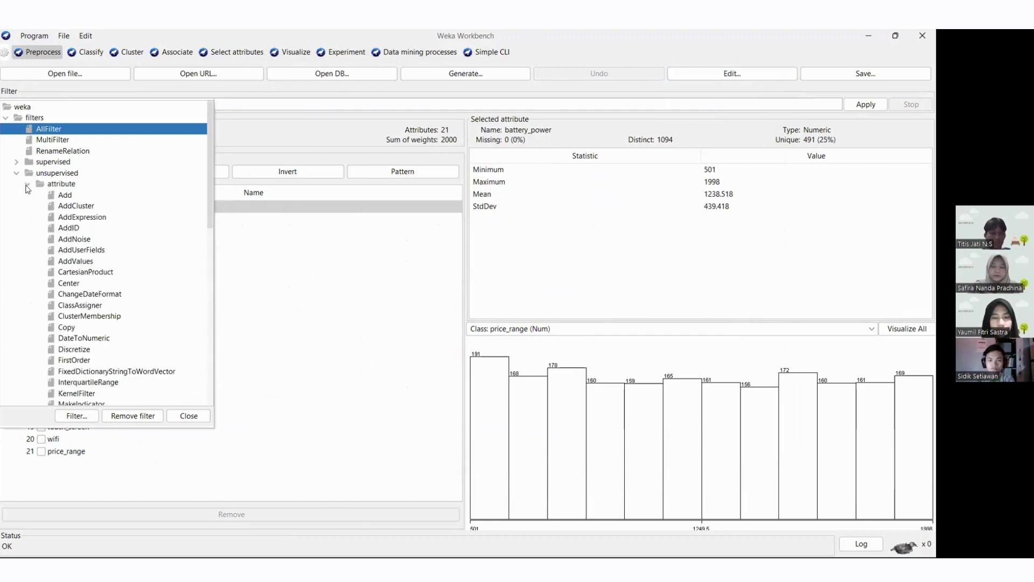
pyautogui.scroll(-8, 104, 290)
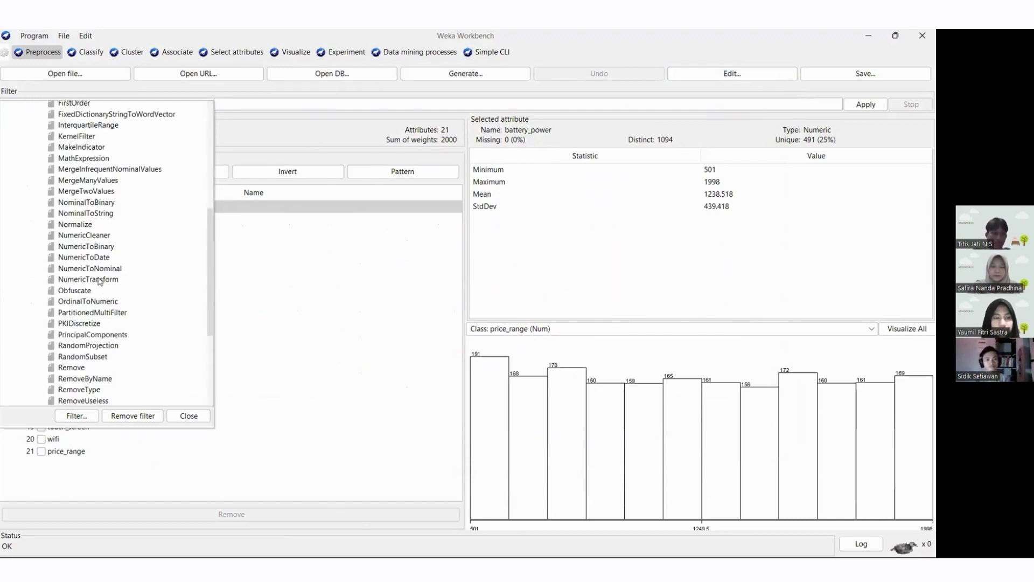
pyautogui.moveTo(92, 259)
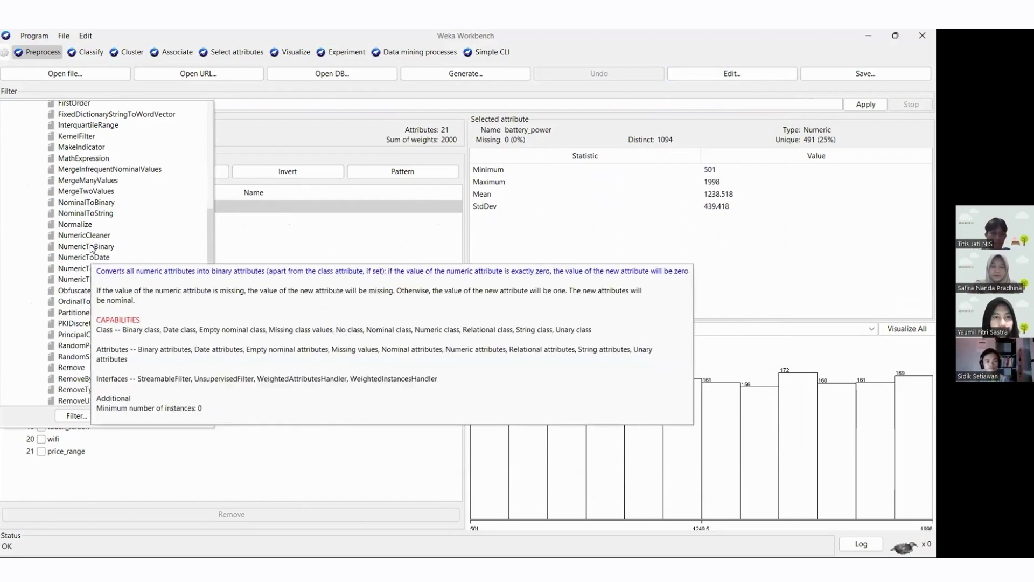
pyautogui.moveTo(95, 202)
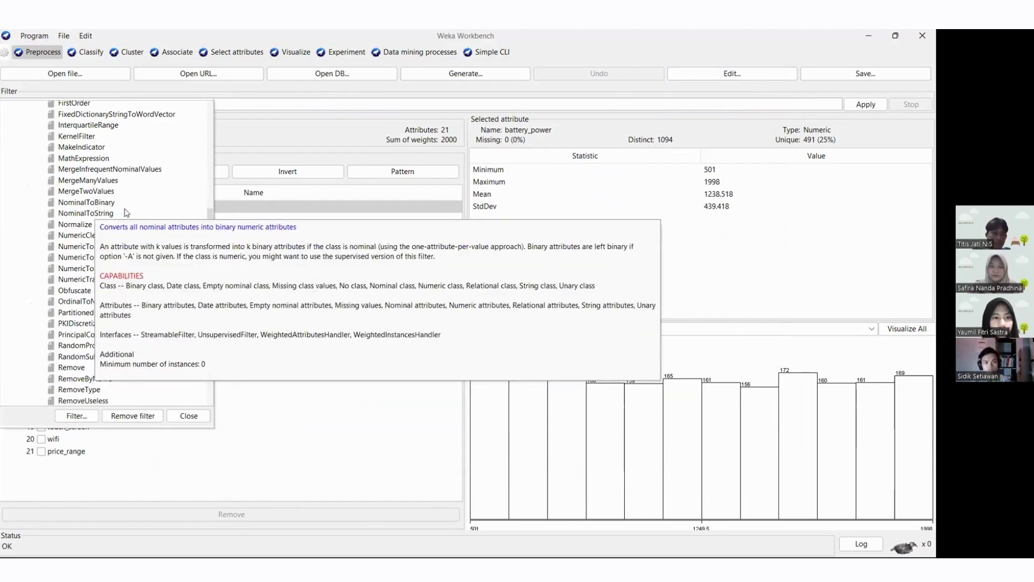
pyautogui.click(109, 272)
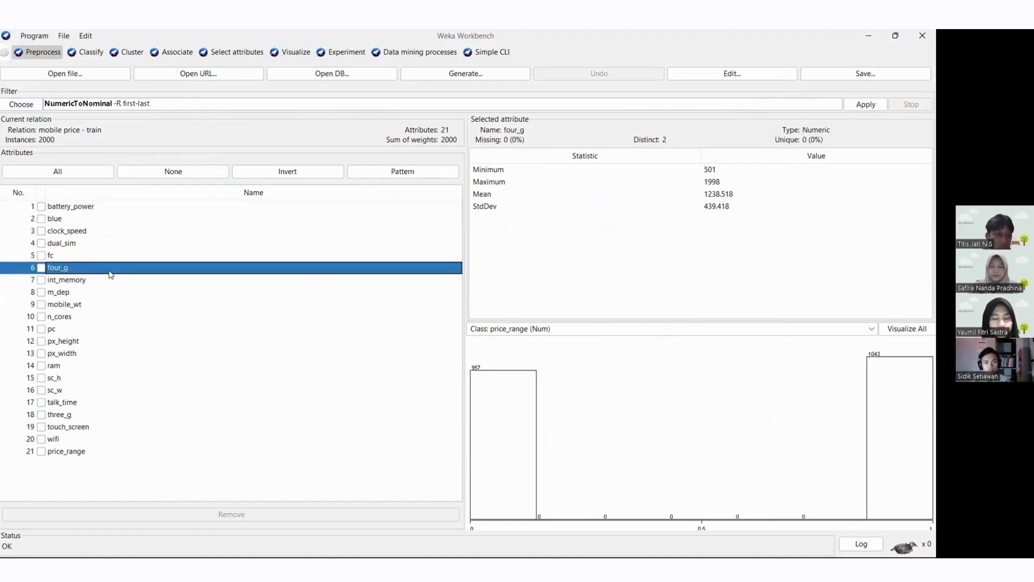
pyautogui.click(70, 230)
pyautogui.click(71, 206)
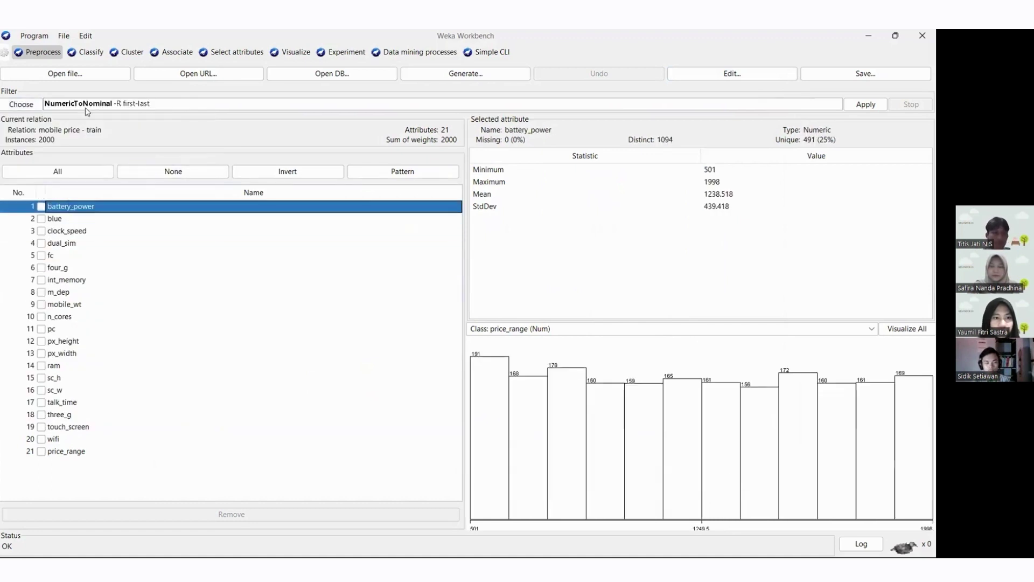
# Set the NumericToNominal filter's attribute indices to 2,4,6,18,19,20,21 and apply it to the training data
pyautogui.click(84, 106)
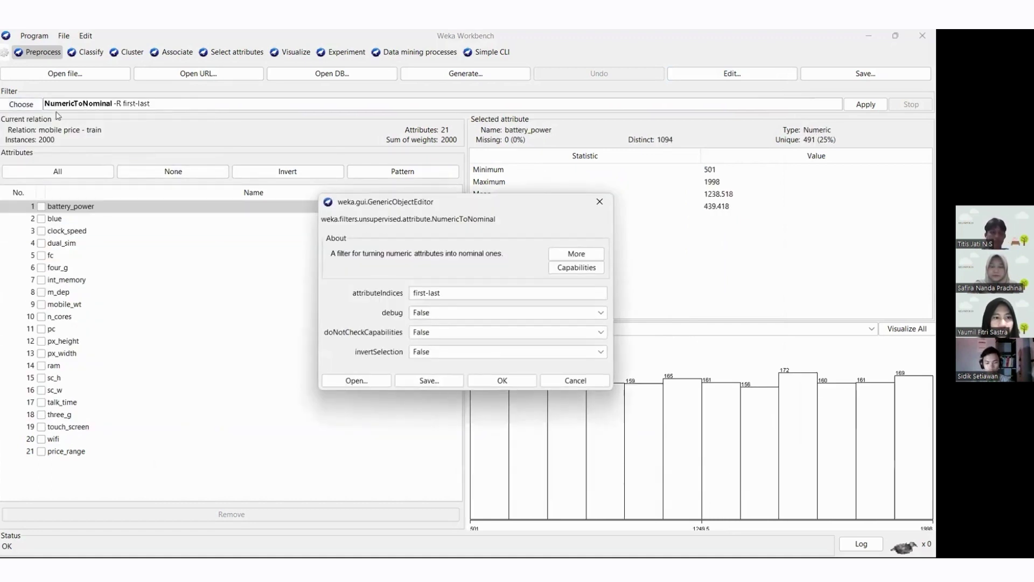
pyautogui.moveTo(442, 293); pyautogui.dragTo(405, 293)
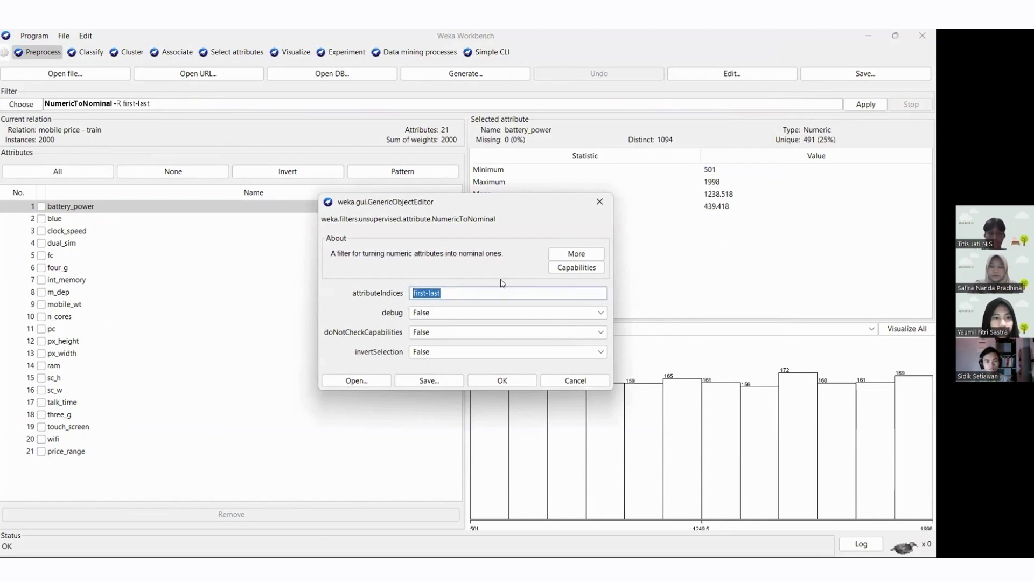
pyautogui.write('2,4')
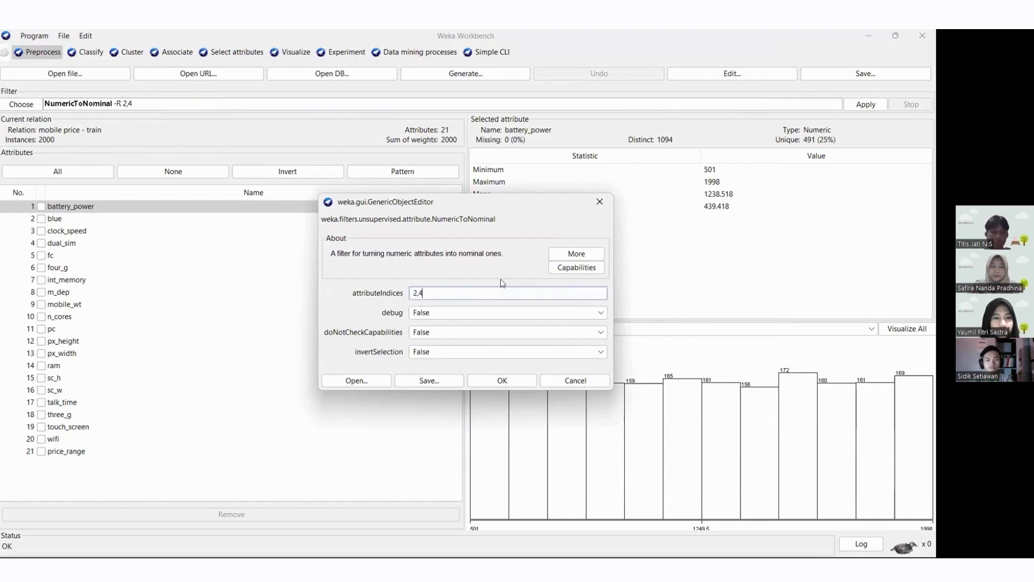
pyautogui.write(',6,19')
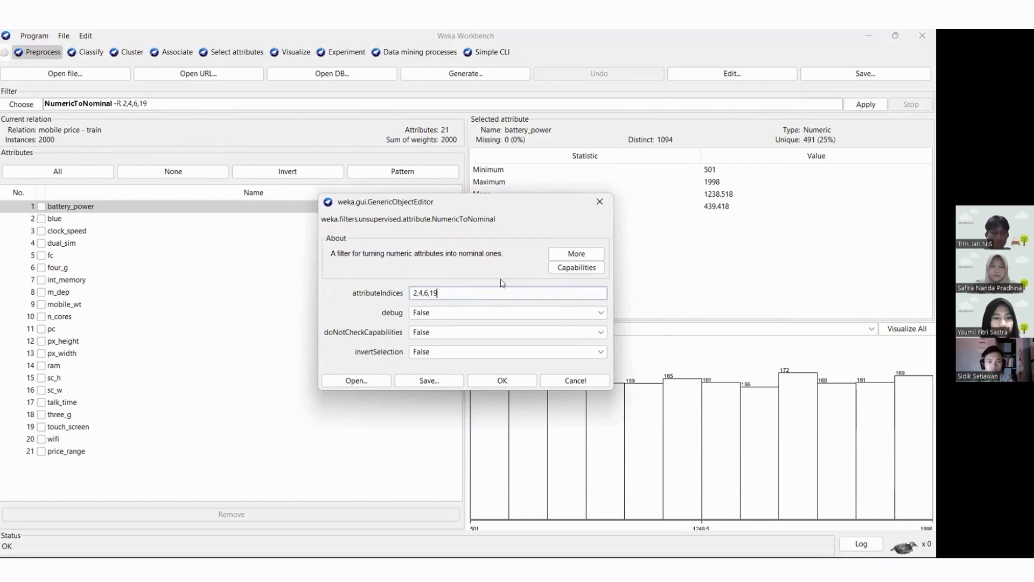
pyautogui.write(',20,21')
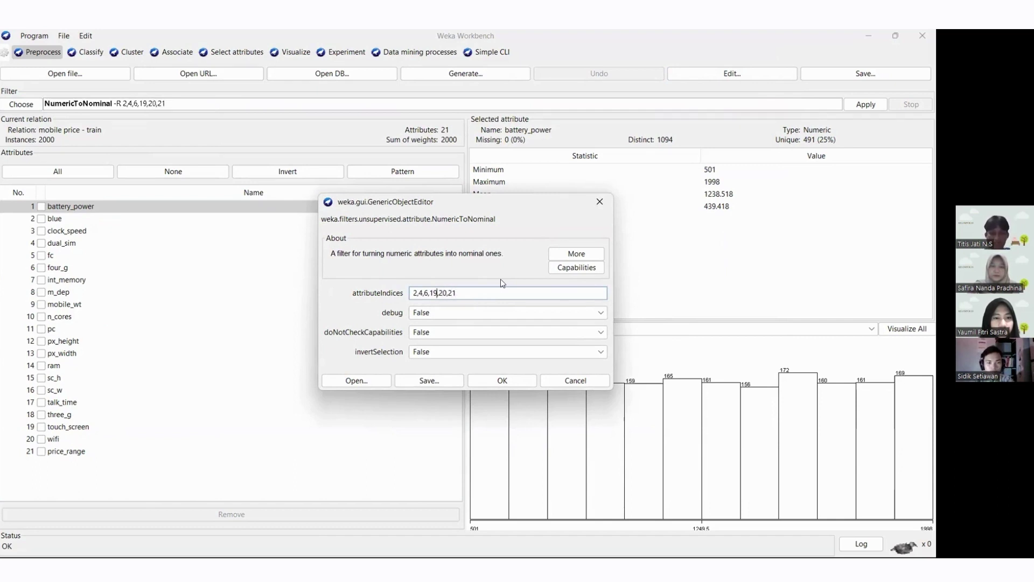
pyautogui.write('8,1')
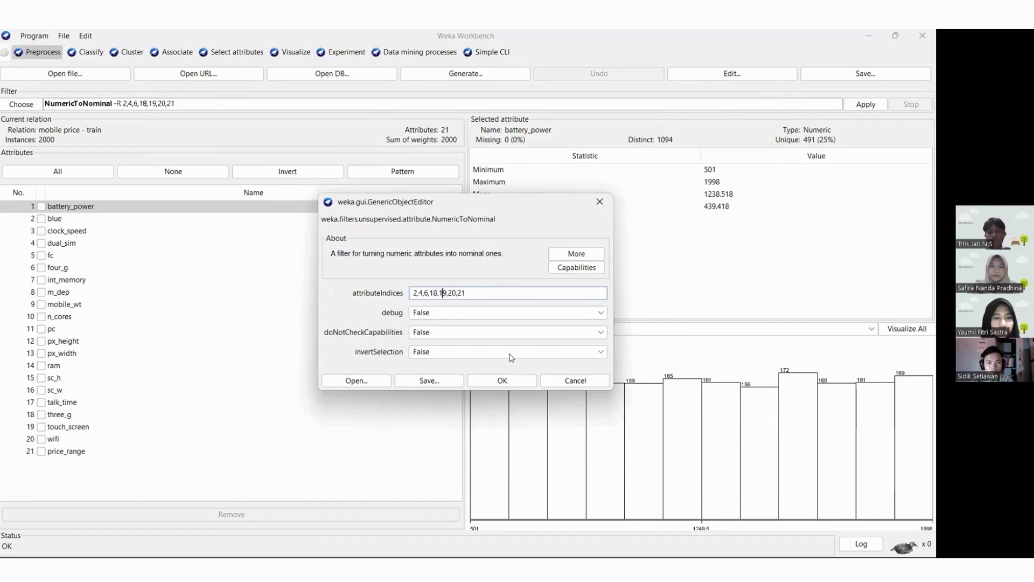
pyautogui.click(502, 381)
pyautogui.click(866, 104)
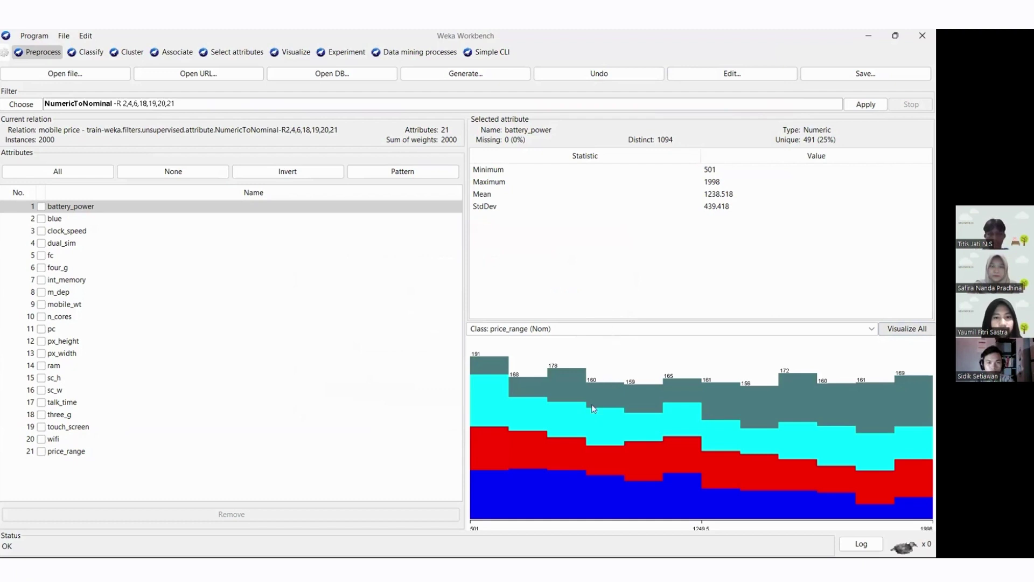
# Visualize the class distribution histograms of all attributes through price_range, and close the overview
pyautogui.click(886, 328)
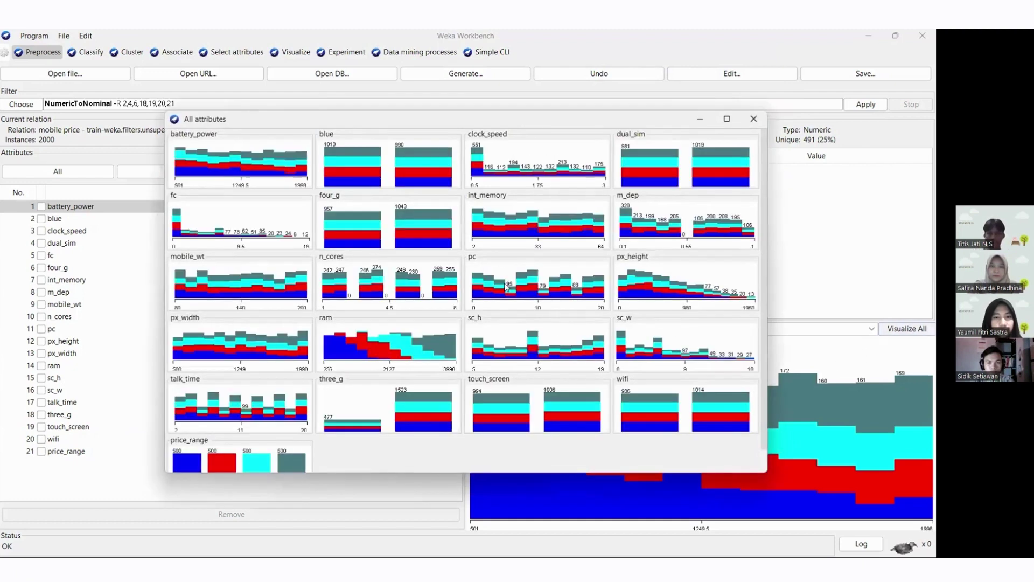
pyautogui.moveTo(576, 118); pyautogui.dragTo(571, 79)
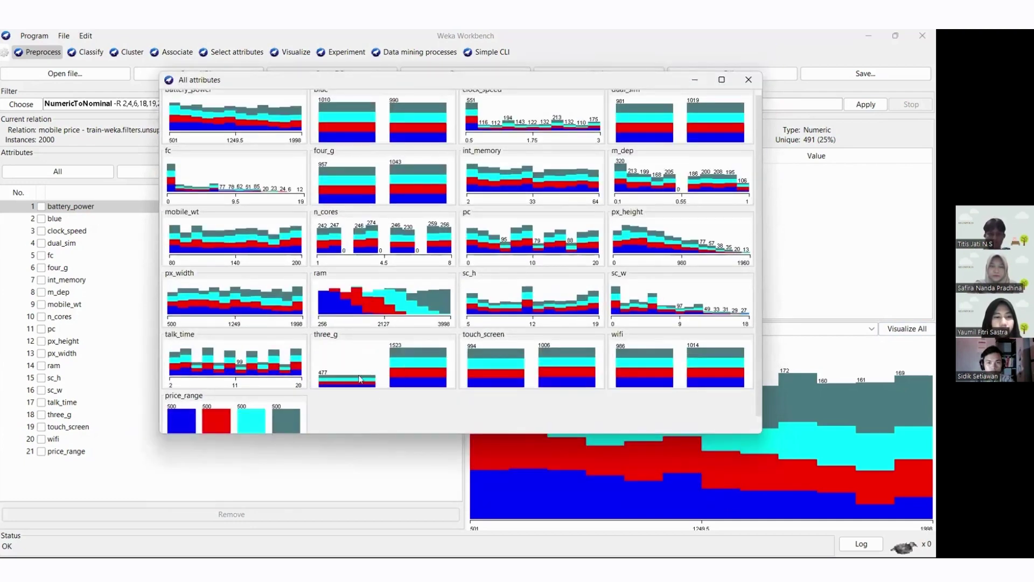
pyautogui.scroll(-2, 593, 350)
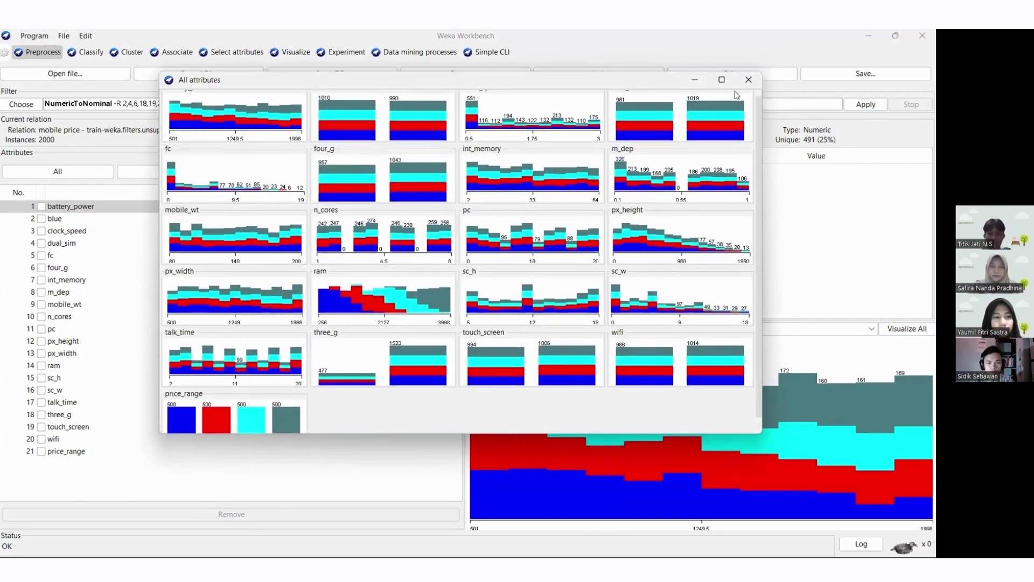
pyautogui.click(740, 86)
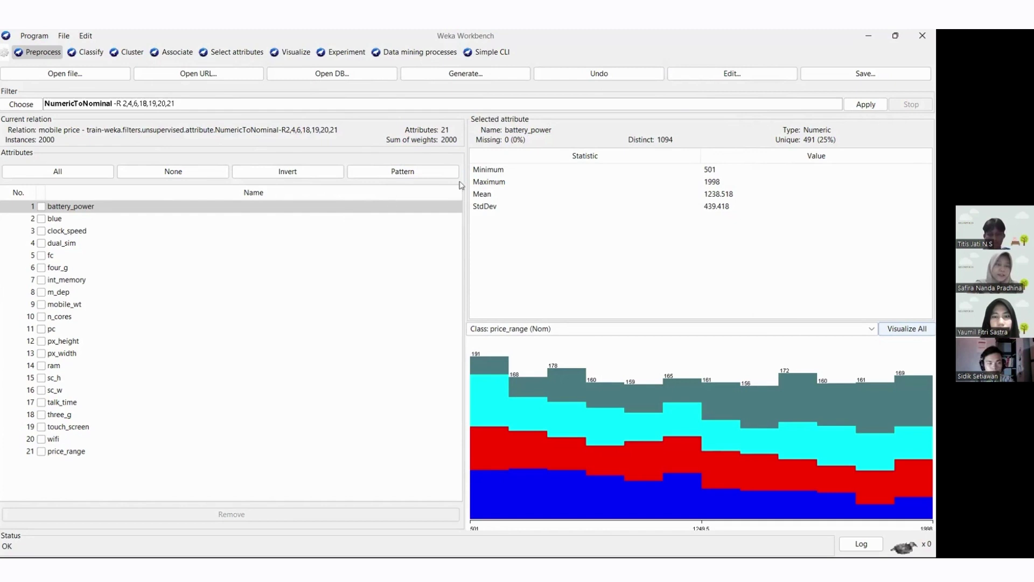
# Check each attribute's type, missing values and statistics in order from battery_power to price_range, and return to battery_power
pyautogui.click(354, 211)
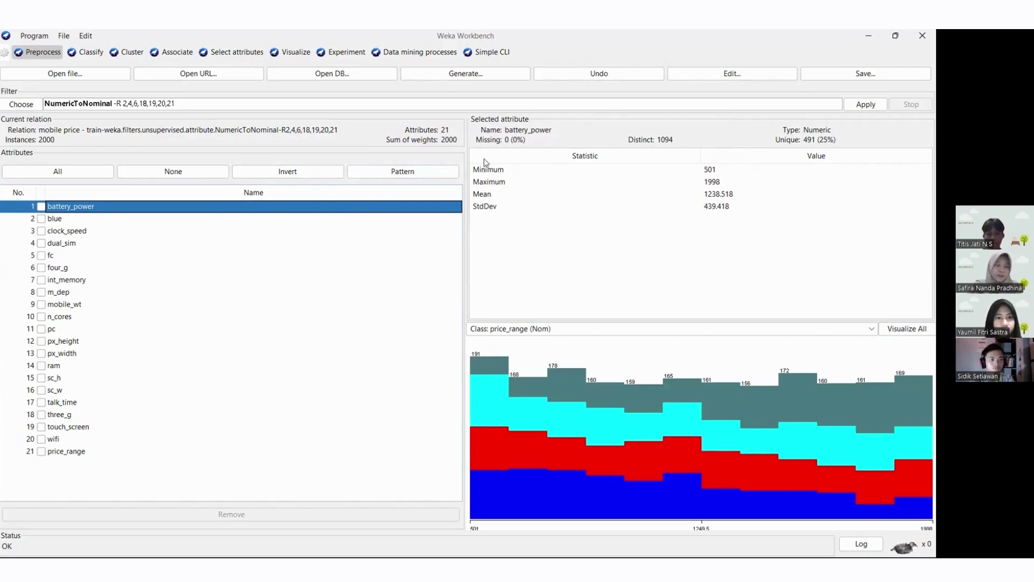
pyautogui.press('Down')
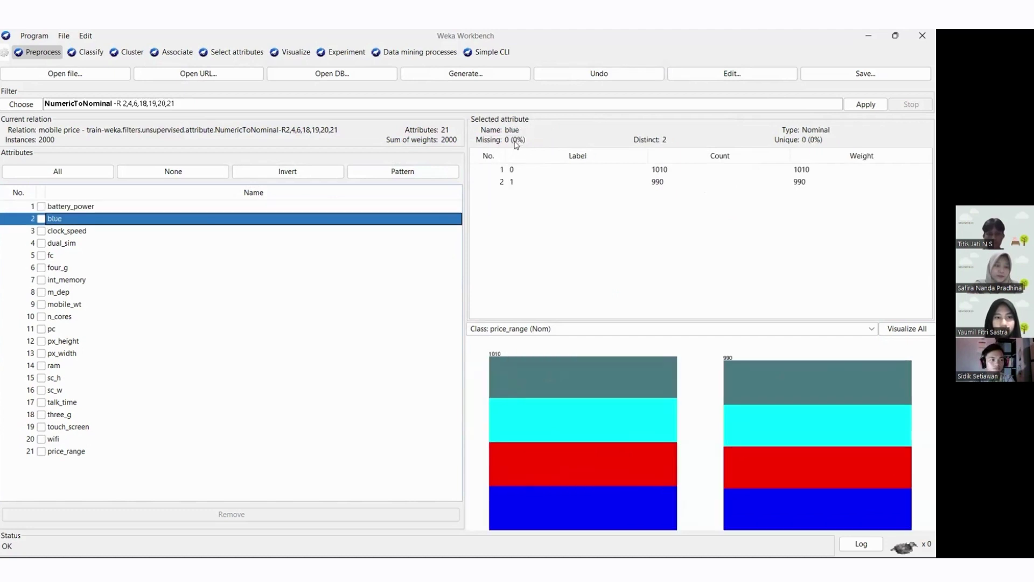
pyautogui.press('Down')
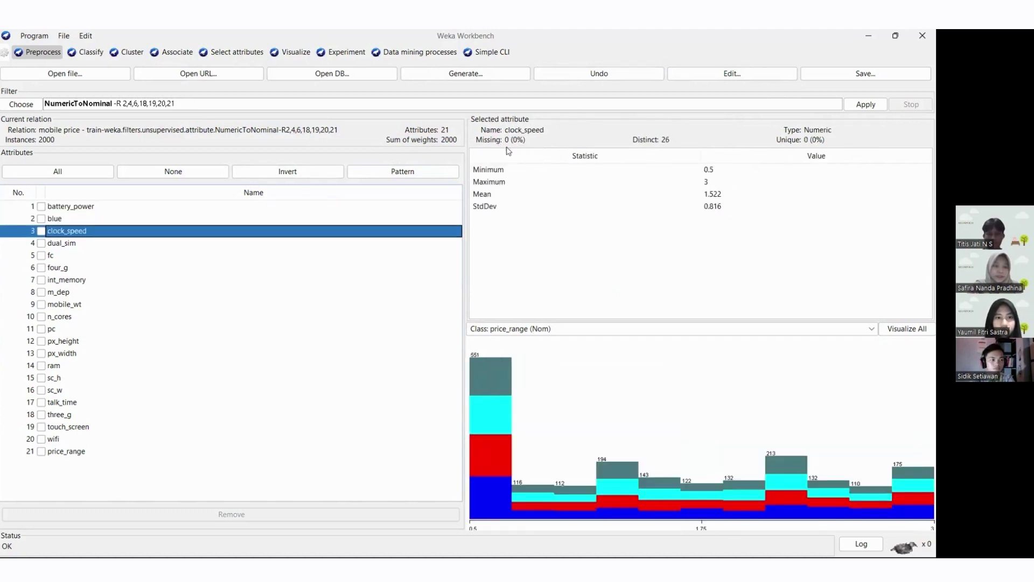
pyautogui.press('Down')
pyautogui.press('Down')
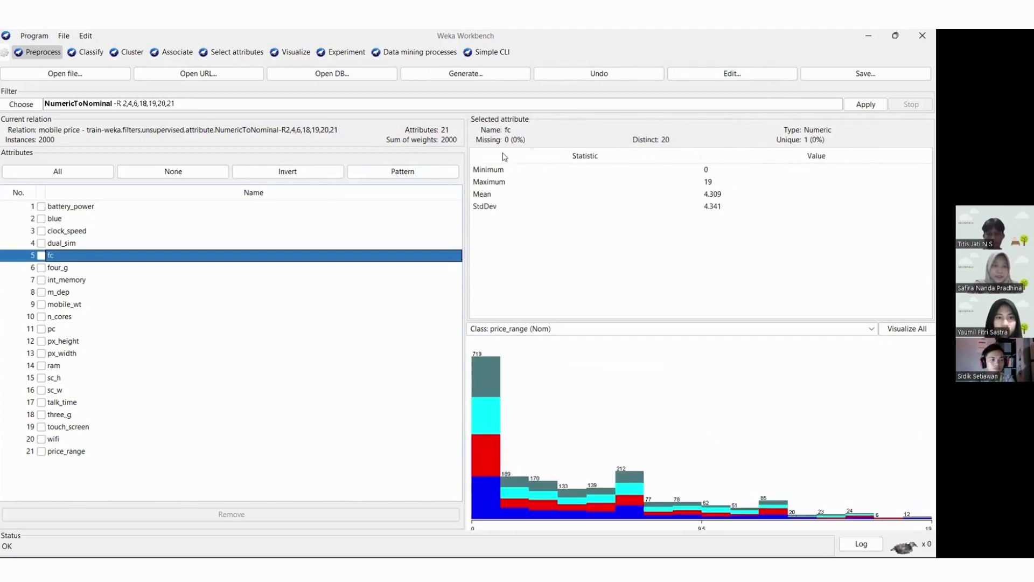
pyautogui.press('Down')
pyautogui.press('Down')
pyautogui.press('Down')
pyautogui.press('Down')
pyautogui.press('Down')
pyautogui.press('Down')
pyautogui.press('Down')
pyautogui.press('Down')
pyautogui.press('Down')
pyautogui.press('Down')
pyautogui.press('Down')
pyautogui.press('Down')
pyautogui.press('Down')
pyautogui.press('Down')
pyautogui.press('Down')
pyautogui.press('Down')
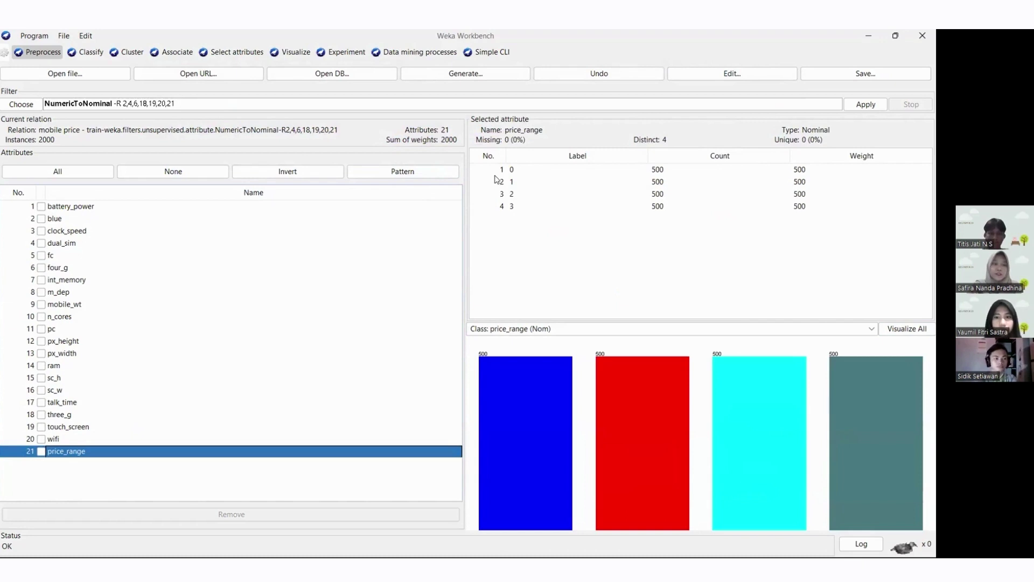
pyautogui.click(372, 211)
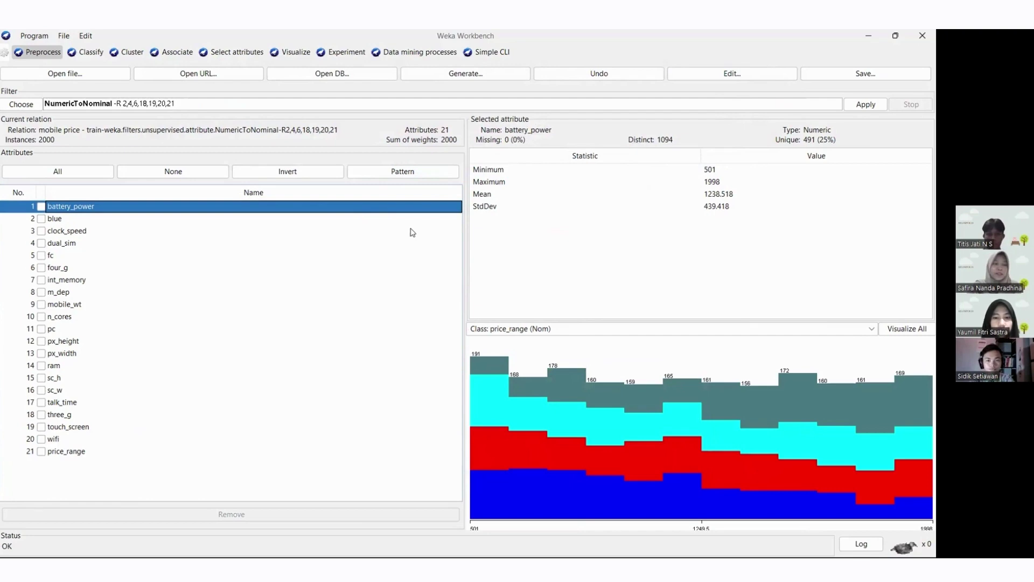
# Examine the filtered training data in the Viewer, checking column types and rows from battery_power through price_range, and close it without edits
pyautogui.click(708, 84)
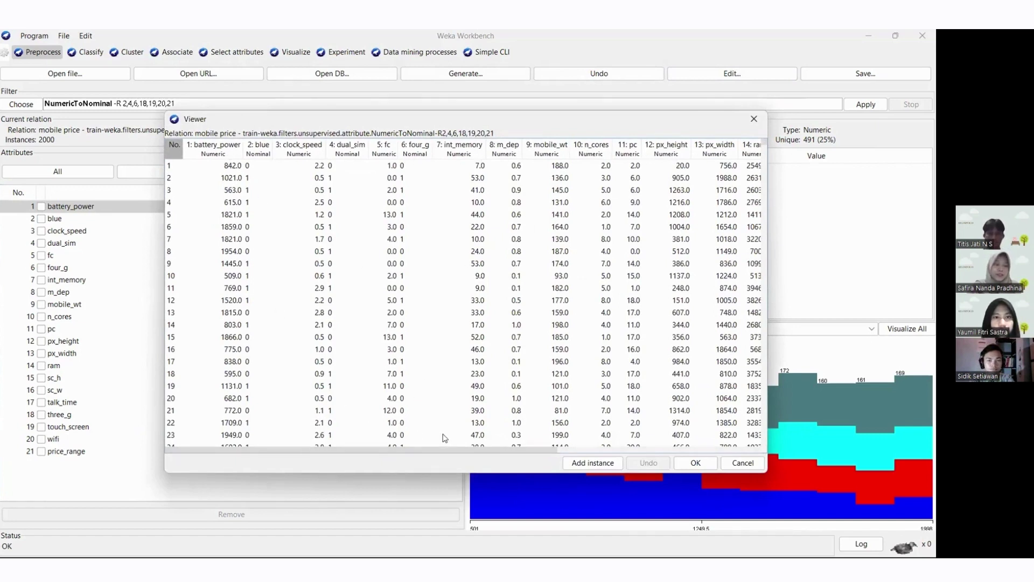
pyautogui.moveTo(485, 450); pyautogui.dragTo(514, 458)
pyautogui.hscroll(5, 513, 458)
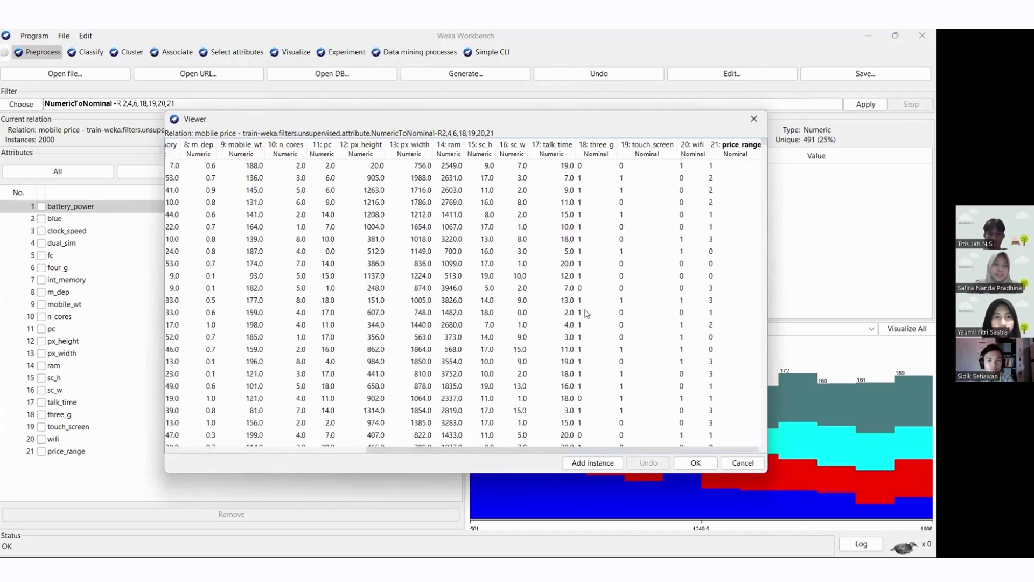
pyautogui.scroll(-5, 576, 283)
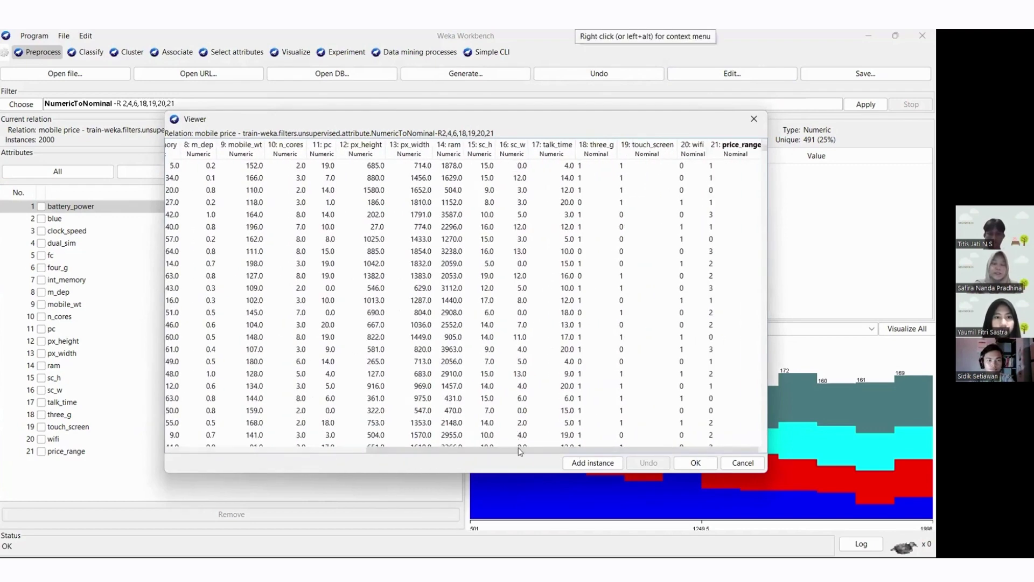
pyautogui.hscroll(-10, 359, 455)
pyautogui.scroll(-4, 324, 312)
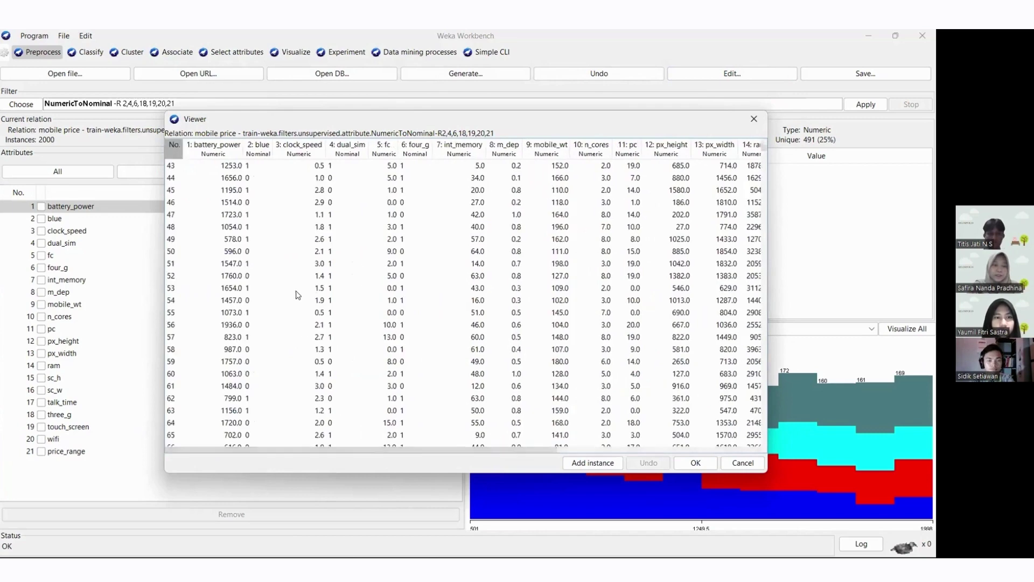
pyautogui.scroll(-2, 333, 307)
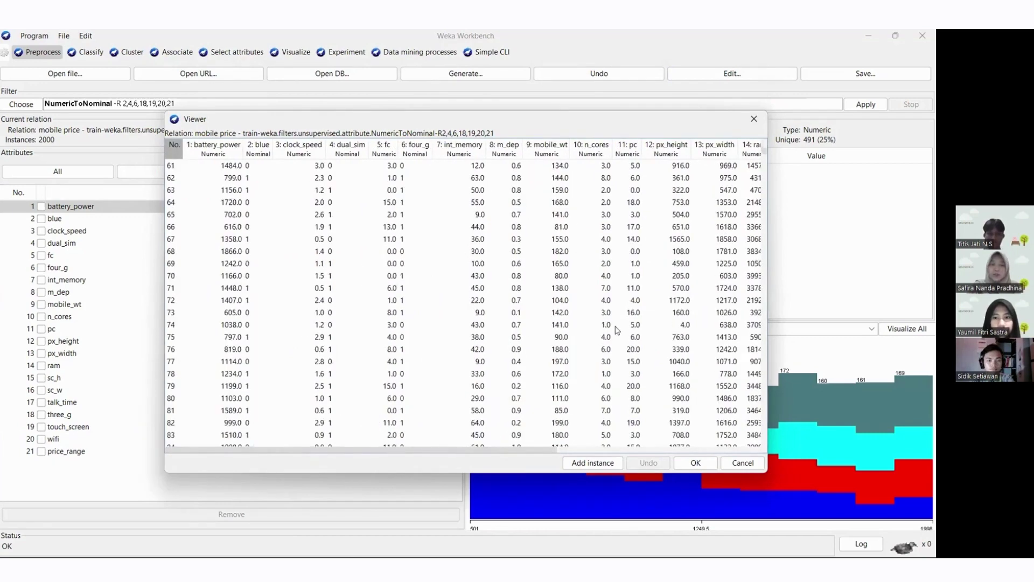
pyautogui.scroll(-6, 512, 339)
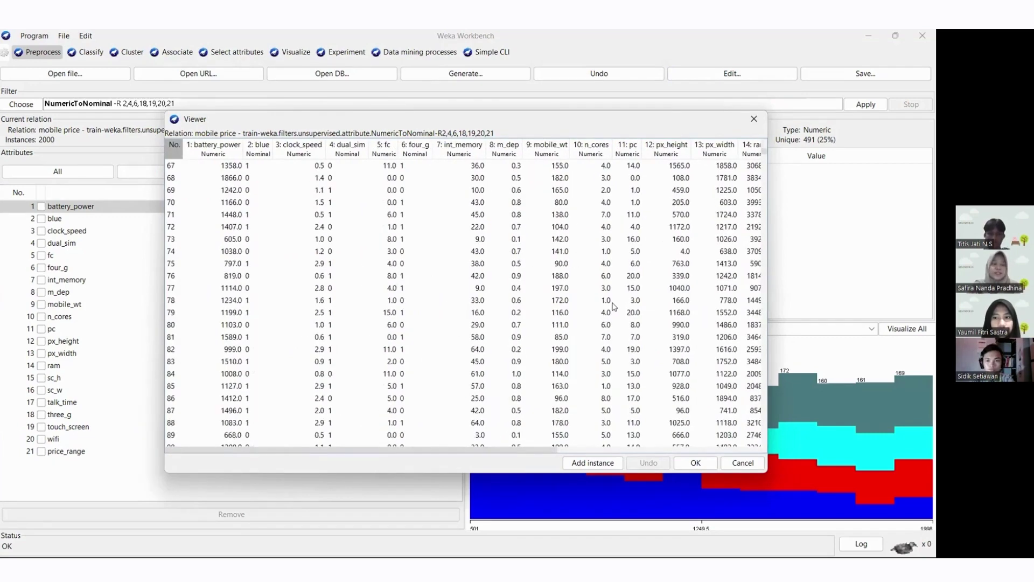
pyautogui.scroll(20, 560, 323)
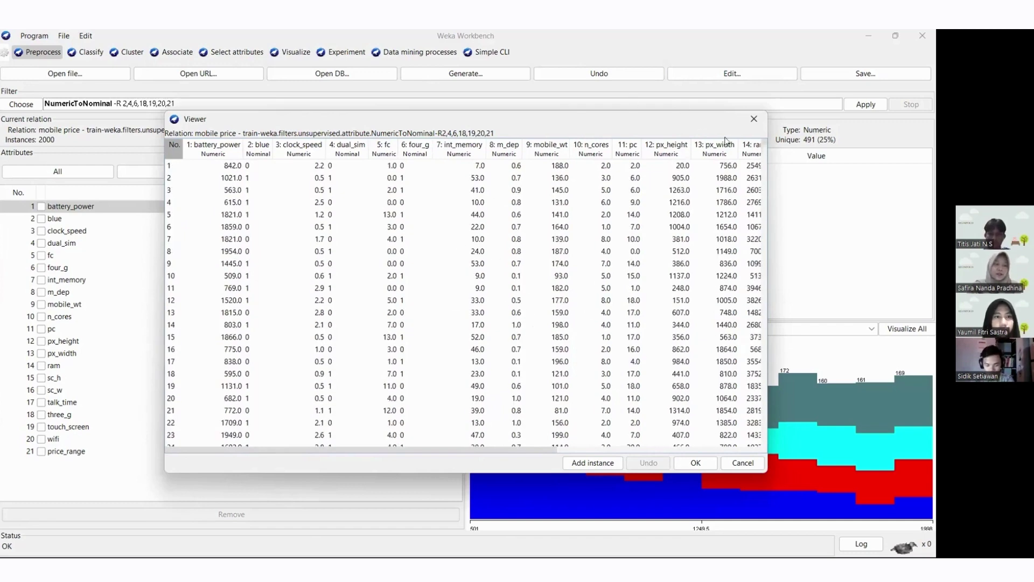
pyautogui.click(753, 118)
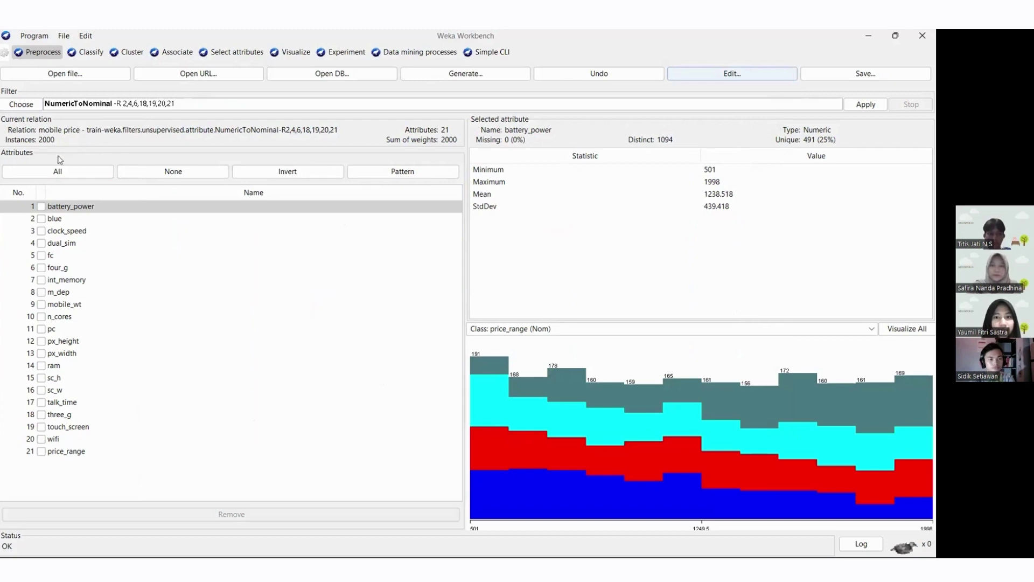
# Choose the unsupervised instance filter RemoveDuplicates, keep its default options, and apply it to the training data
pyautogui.click(29, 108)
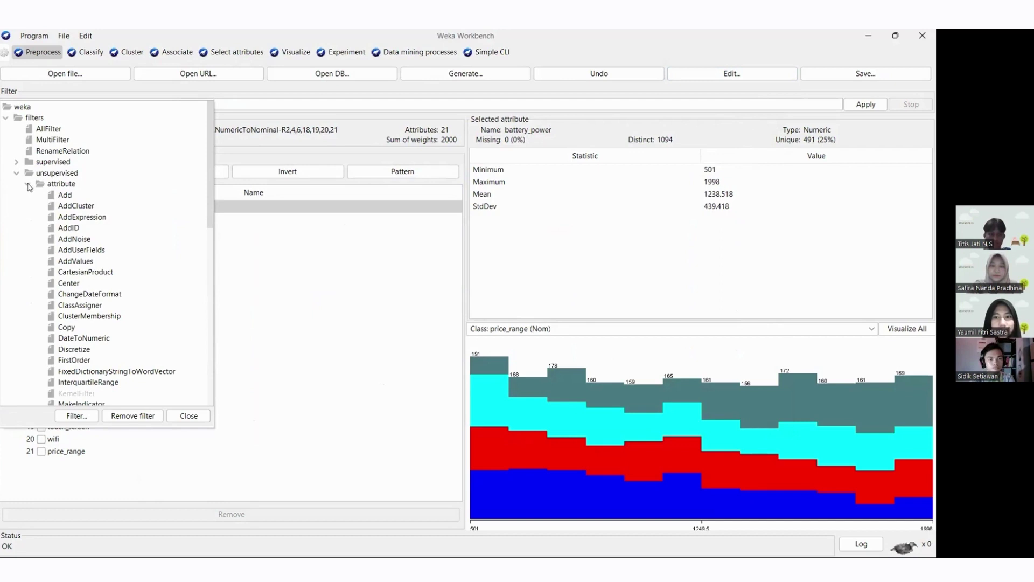
pyautogui.click(29, 184)
pyautogui.click(28, 196)
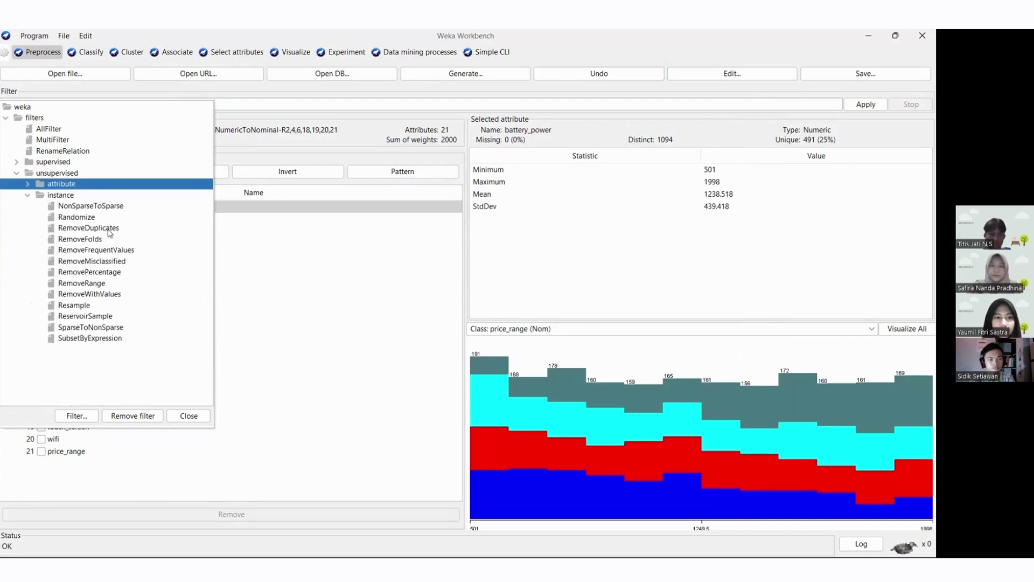
pyautogui.click(109, 229)
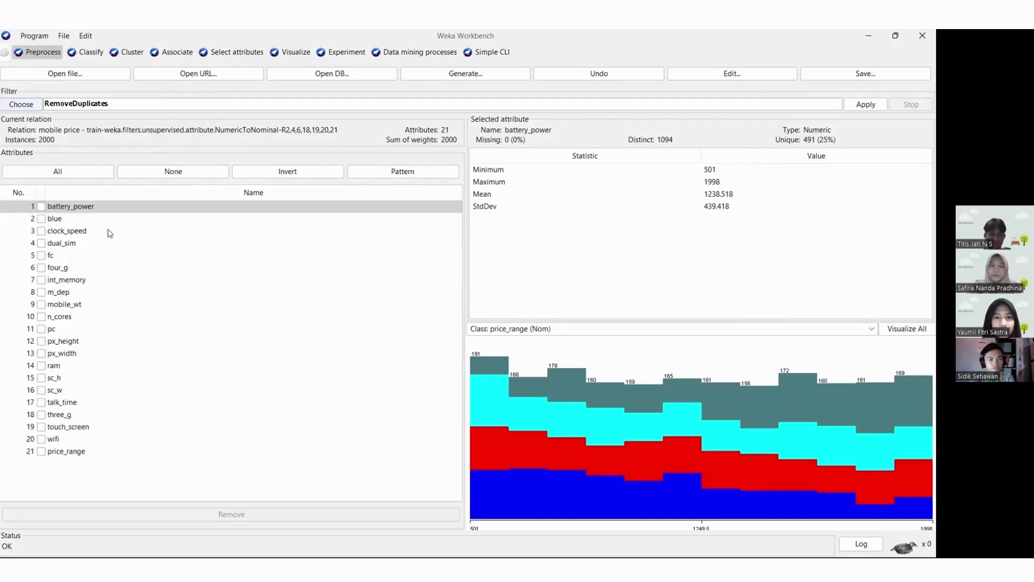
pyautogui.click(99, 108)
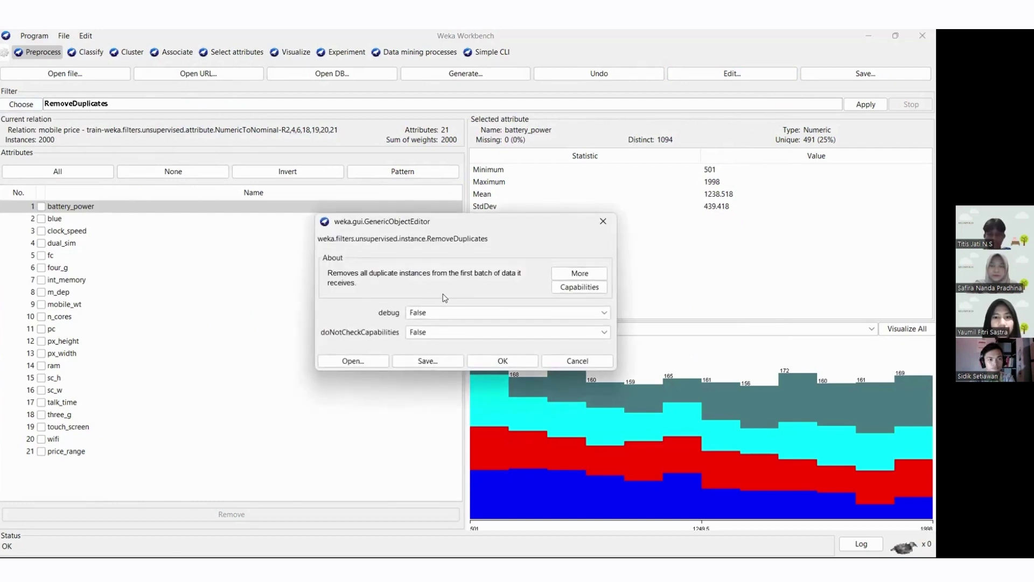
pyautogui.click(489, 359)
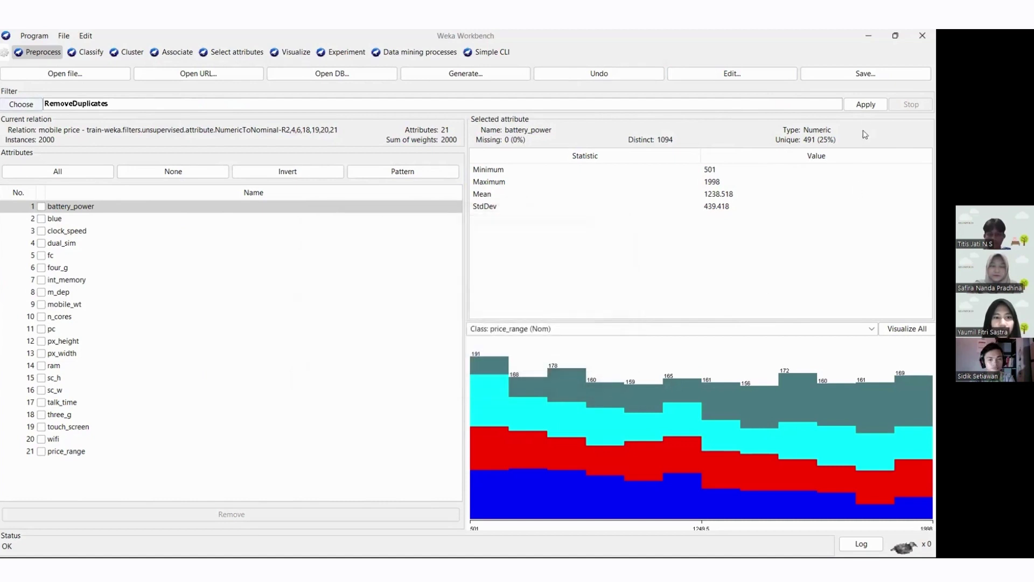
pyautogui.click(861, 104)
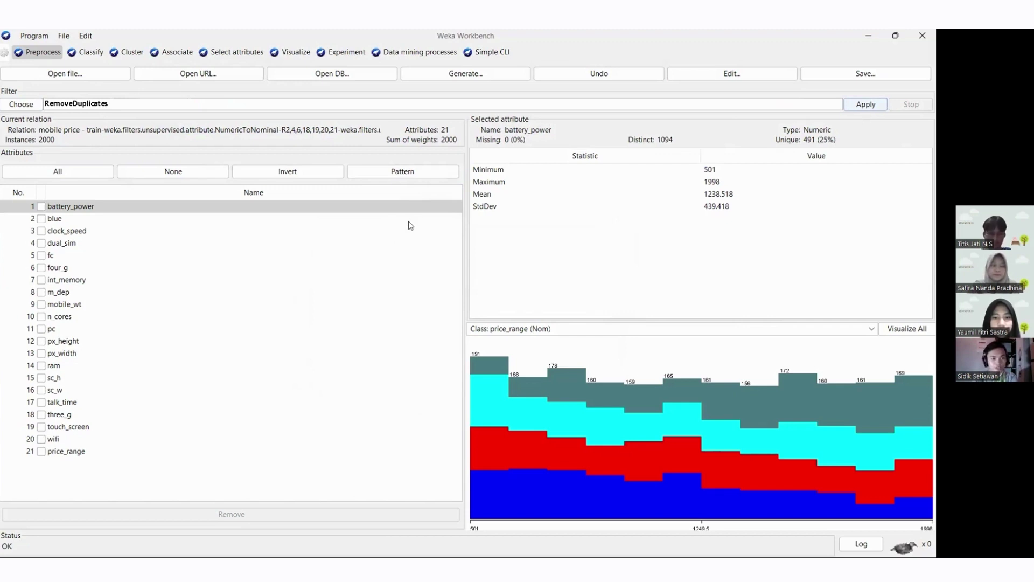
# Choose the unsupervised attribute filter InterquartileRange, keep its default options, and apply it to the training data
pyautogui.click(38, 104)
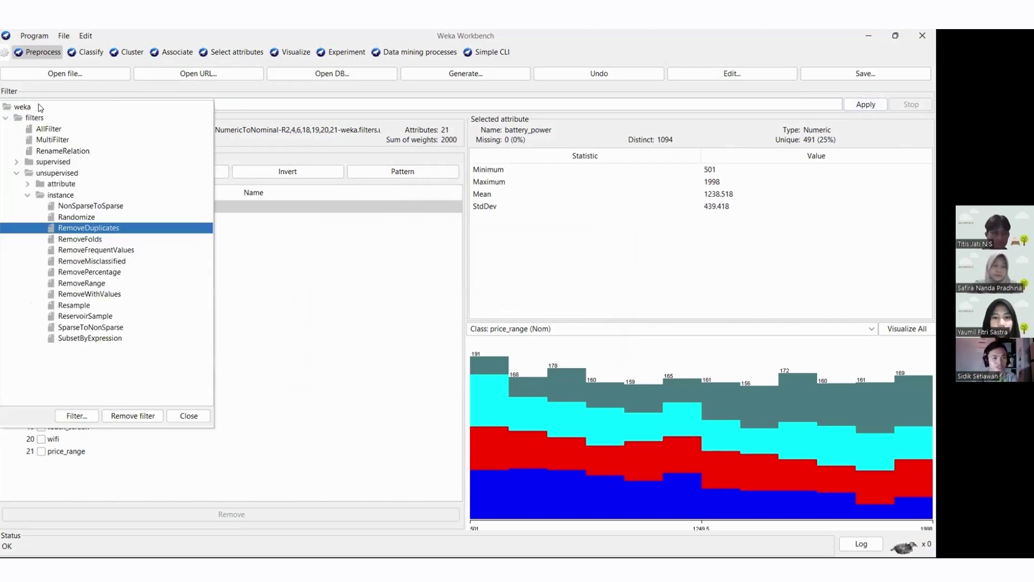
pyautogui.click(29, 195)
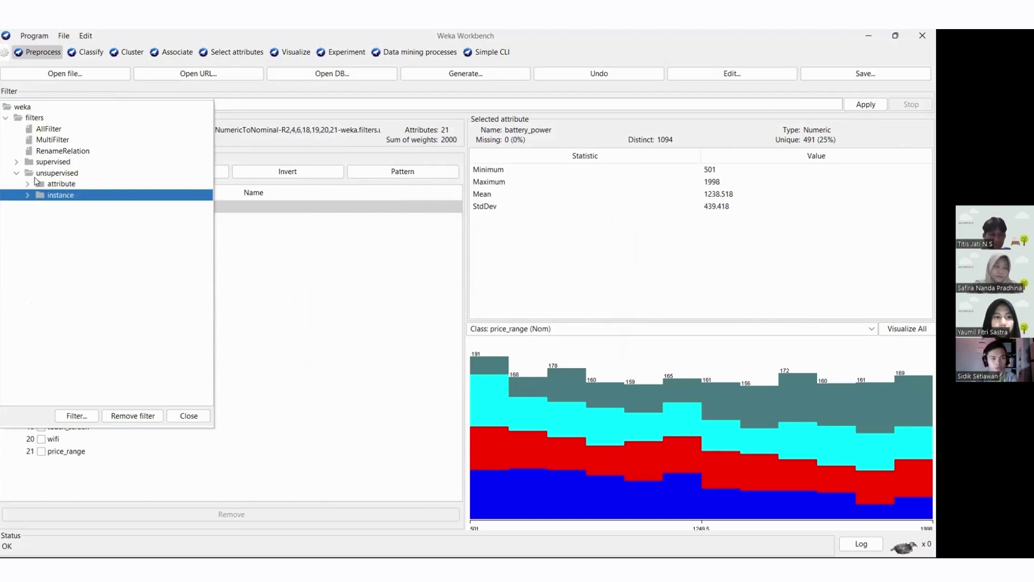
pyautogui.click(27, 183)
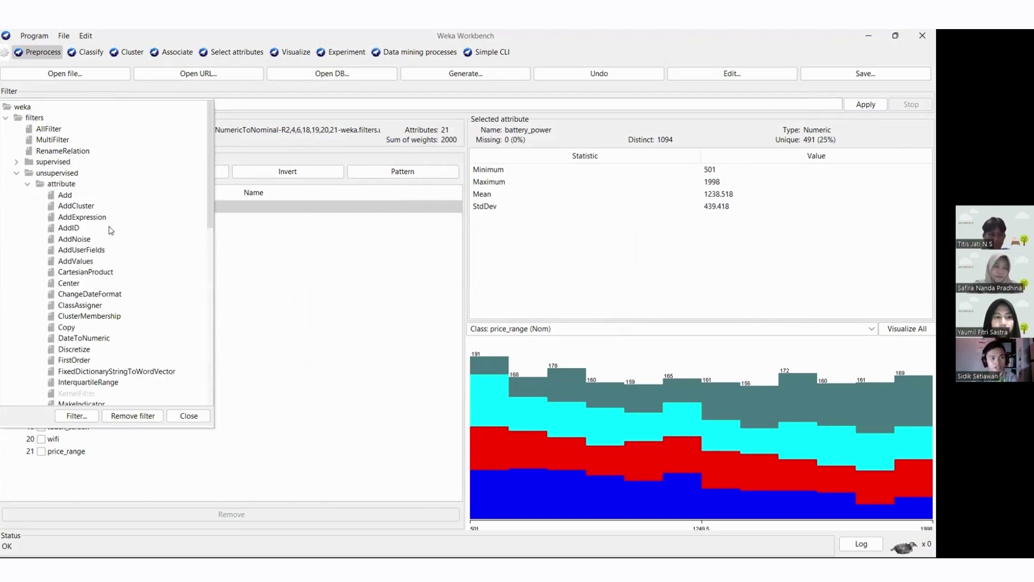
pyautogui.scroll(-2, 114, 241)
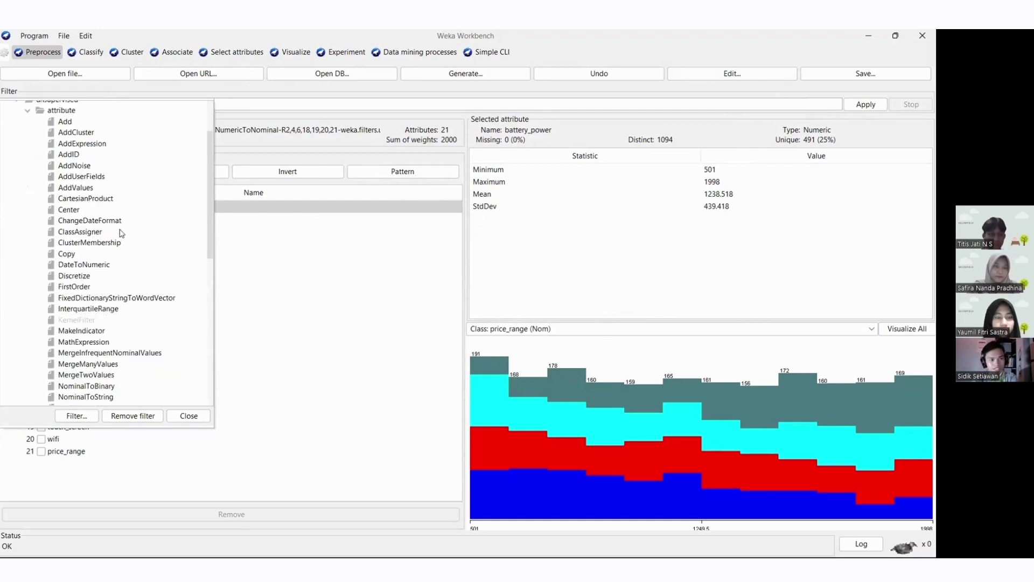
pyautogui.scroll(-2, 118, 253)
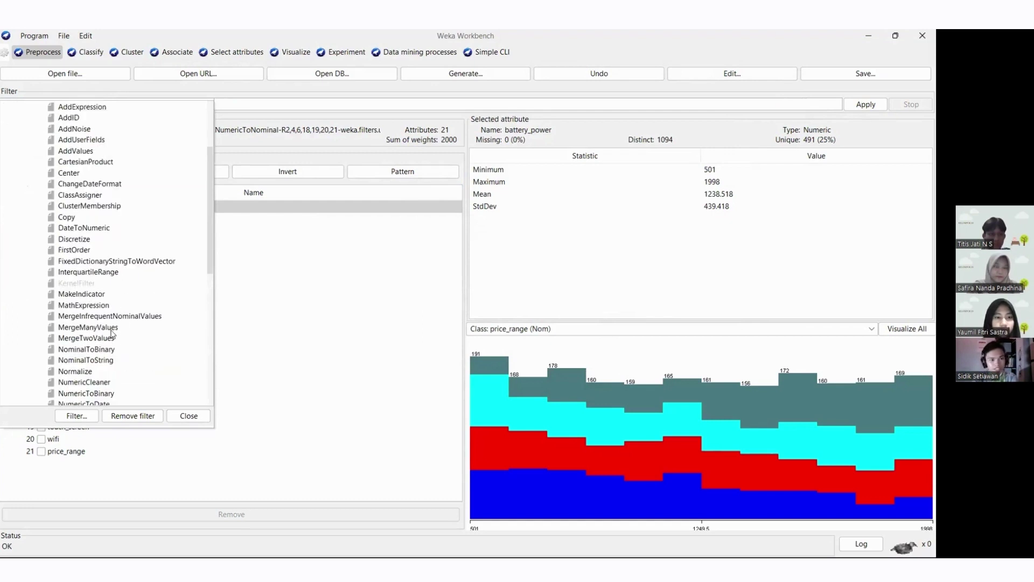
pyautogui.click(88, 272)
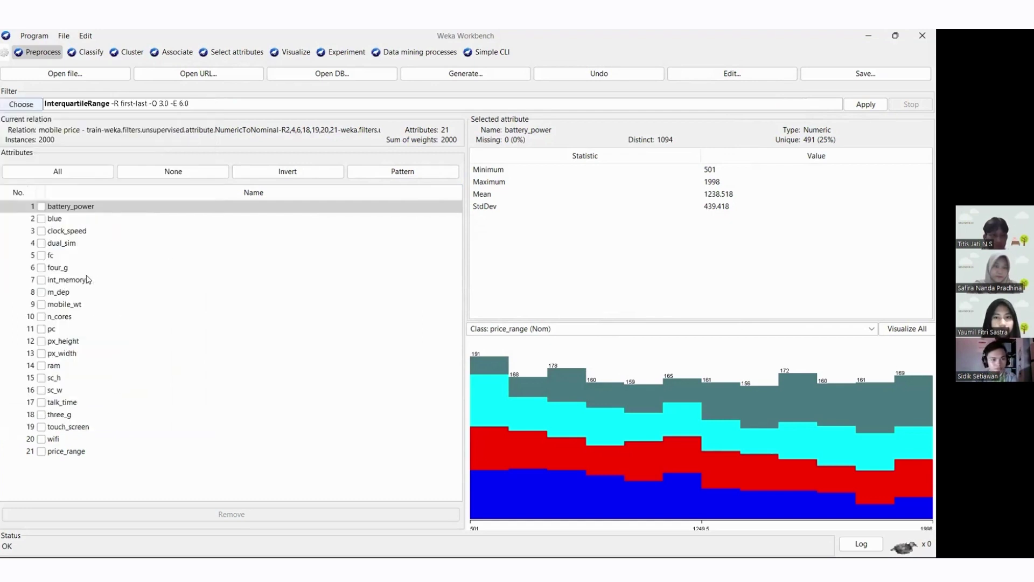
pyautogui.click(99, 107)
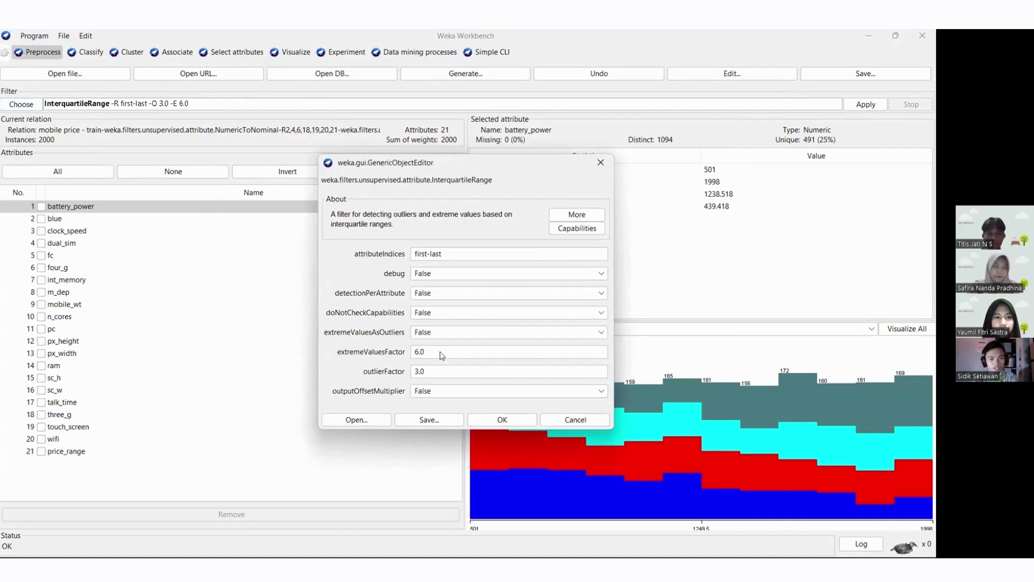
pyautogui.click(518, 421)
pyautogui.click(876, 105)
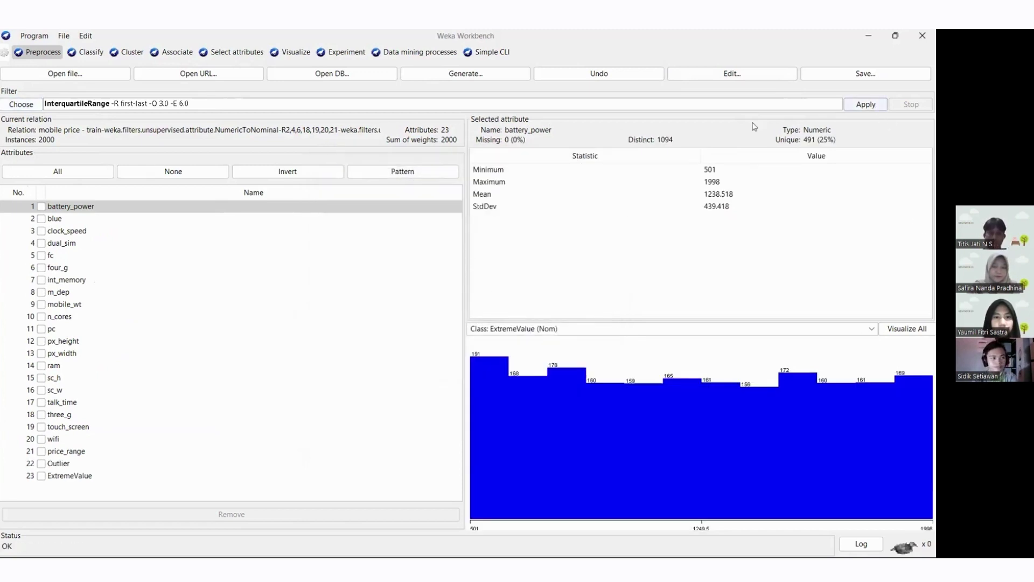
# Examine the Outlier and ExtremeValue columns across the rows in the data Viewer, and close it without edits
pyautogui.click(764, 74)
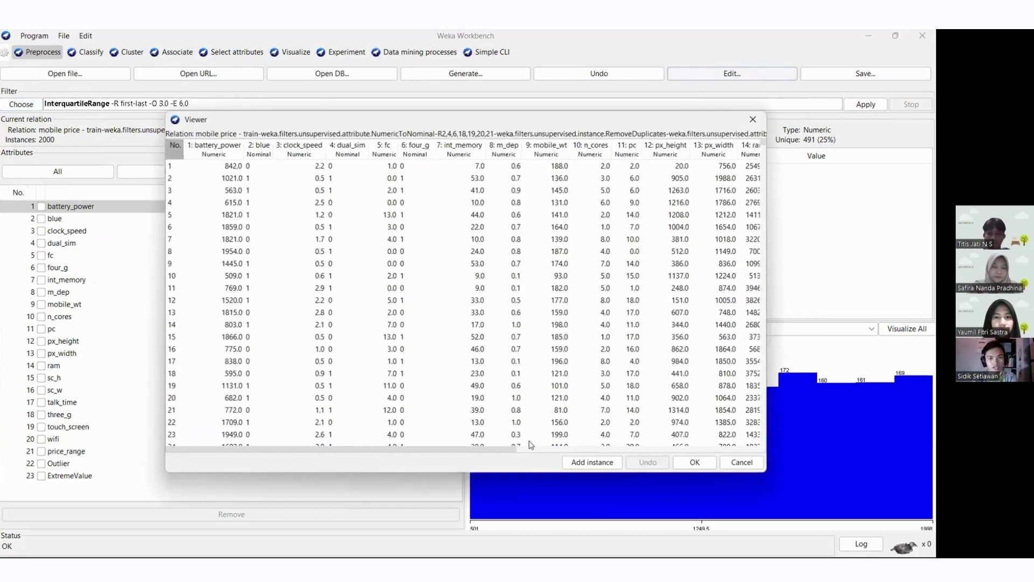
pyautogui.moveTo(512, 450); pyautogui.dragTo(763, 454)
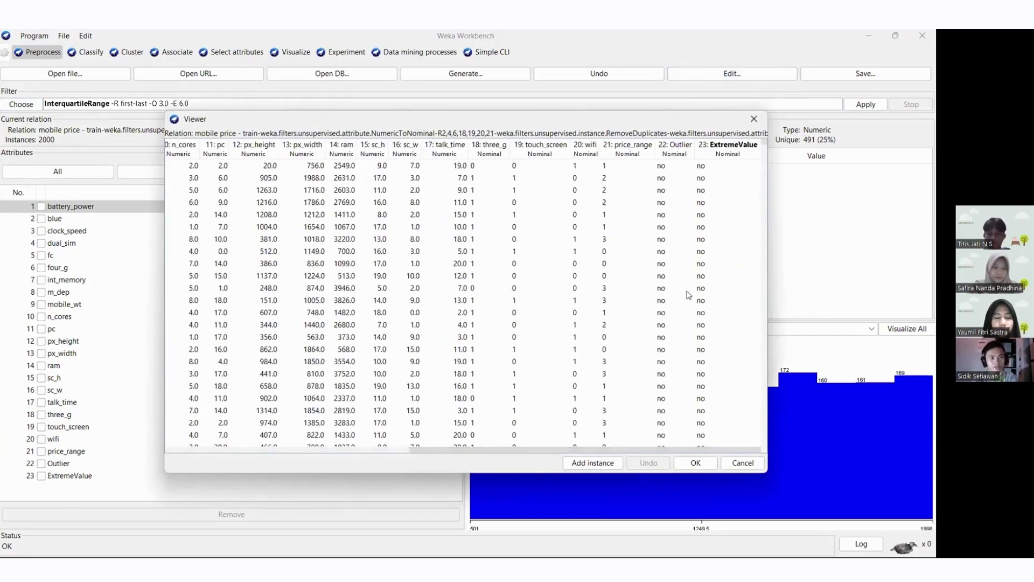
pyautogui.scroll(-5, 674, 253)
pyautogui.scroll(-10, 664, 354)
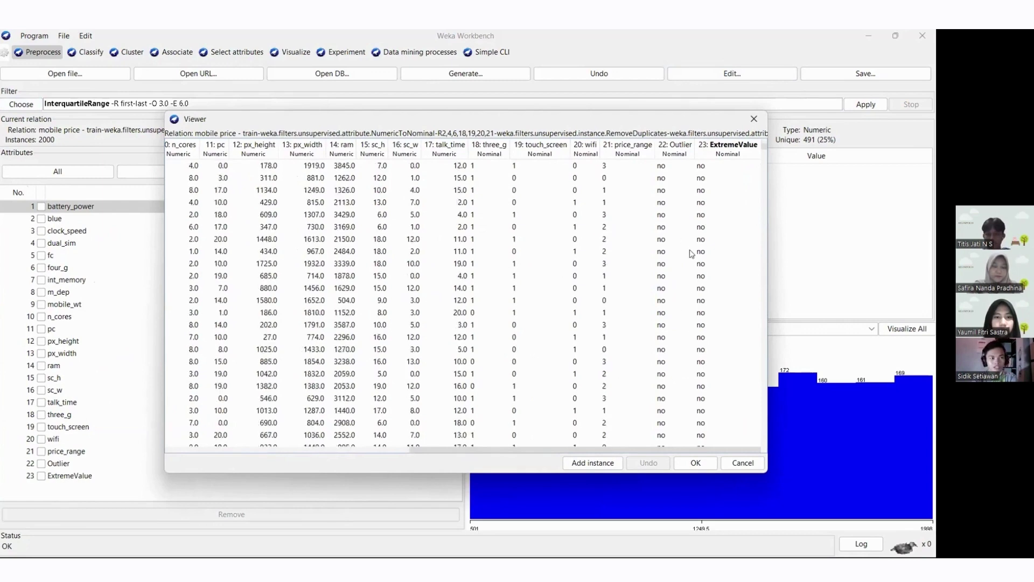
pyautogui.moveTo(764, 160); pyautogui.dragTo(766, 172)
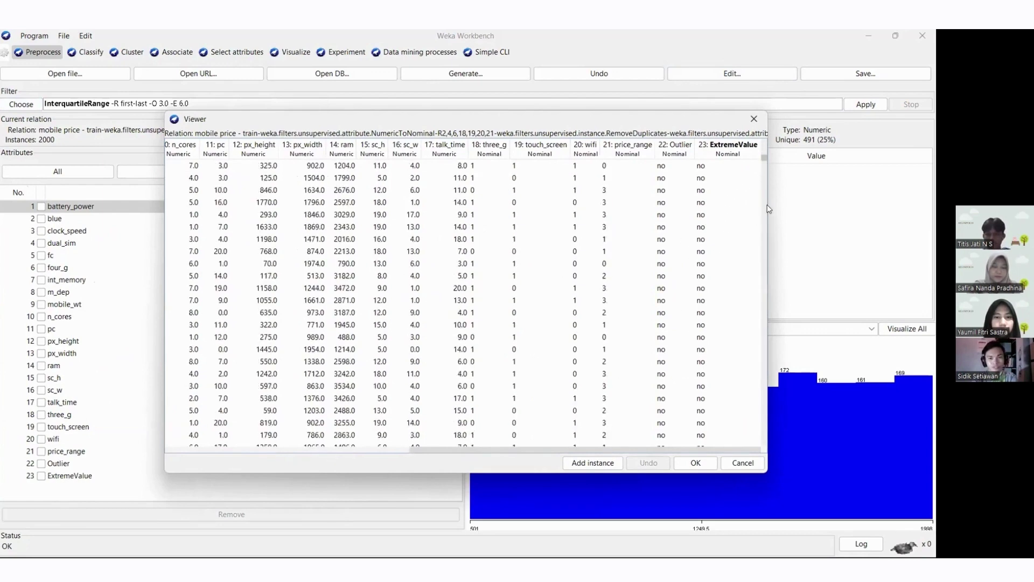
pyautogui.scroll(-10, 768, 210)
pyautogui.click(753, 119)
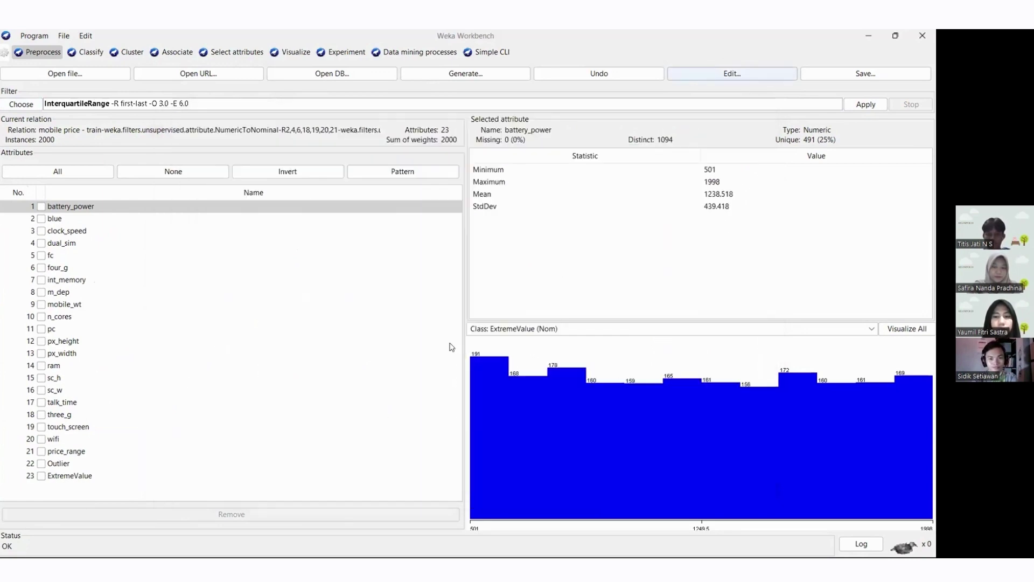
# Check the Outlier attribute's label counts, and remove the Outlier and ExtremeValue attributes from the dataset
pyautogui.click(201, 463)
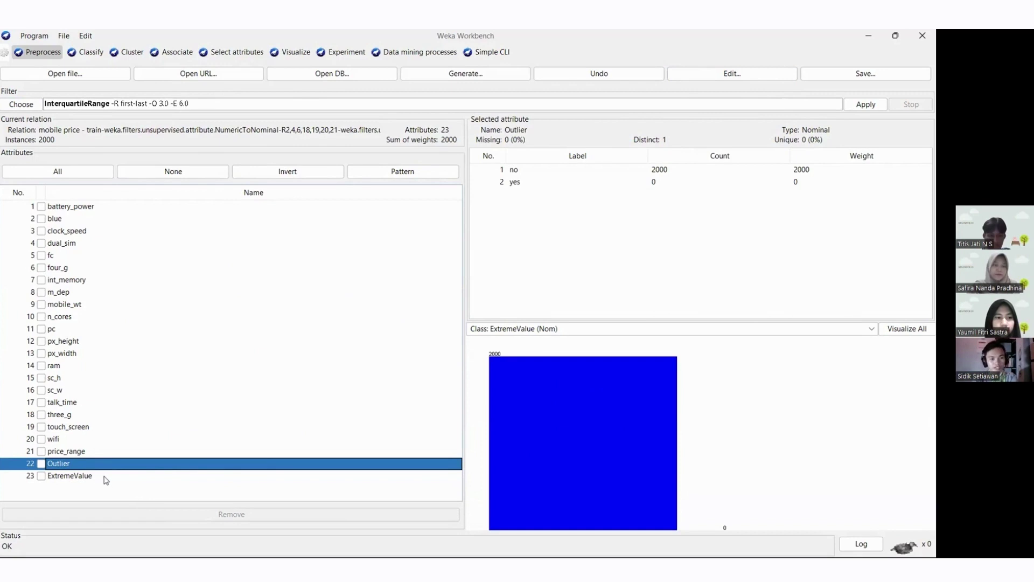
pyautogui.click(42, 464)
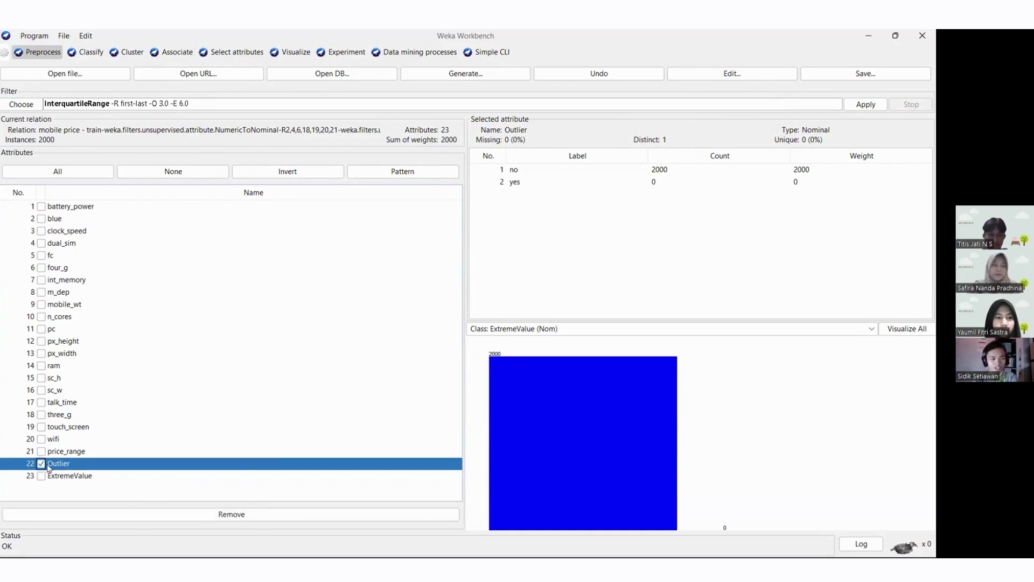
pyautogui.click(41, 476)
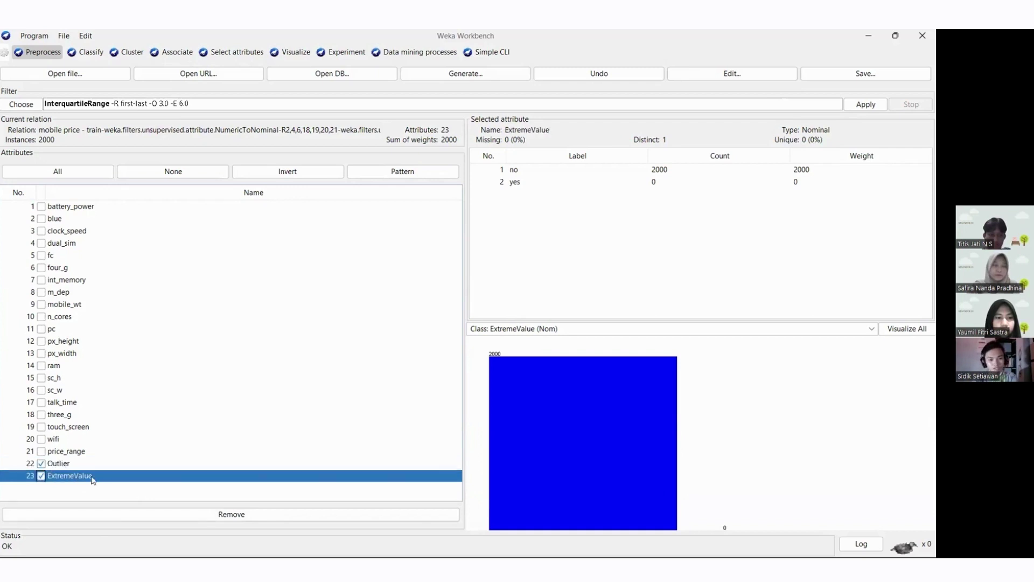
pyautogui.click(107, 520)
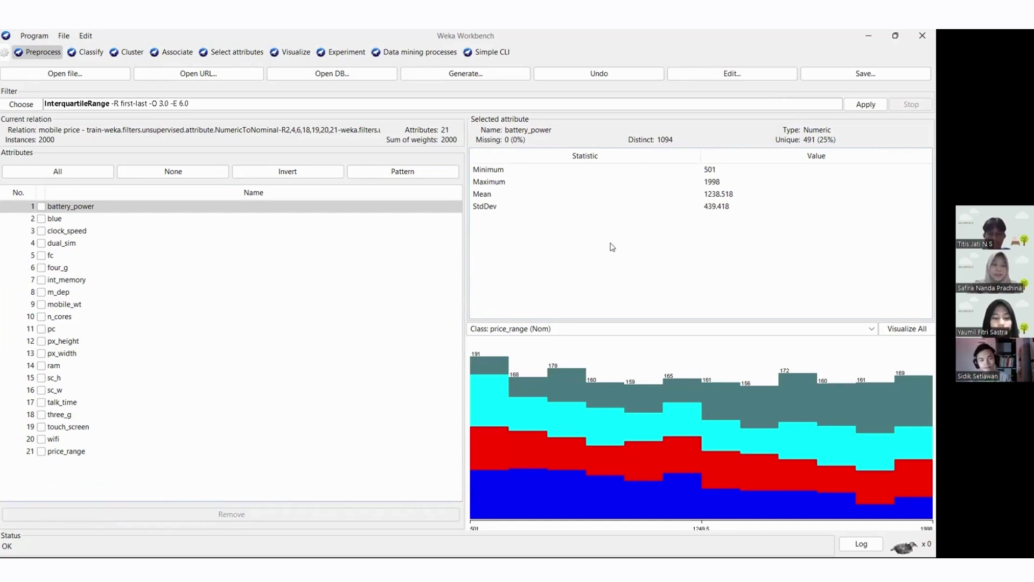
# Compare the class distribution histograms of all attributes, close the overview, and inspect the label counts of three_g
pyautogui.click(900, 329)
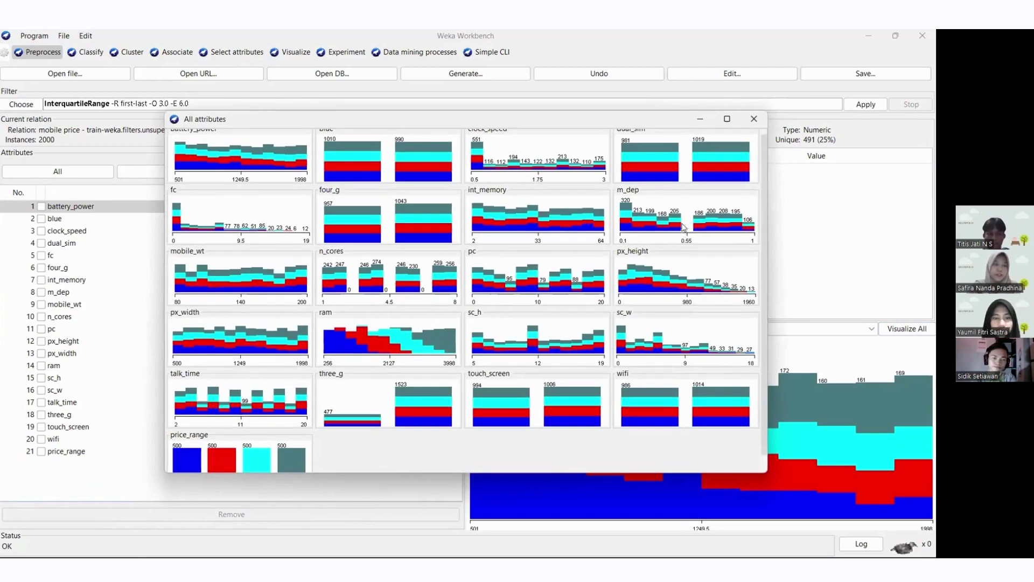
pyautogui.moveTo(661, 119); pyautogui.dragTo(667, 82)
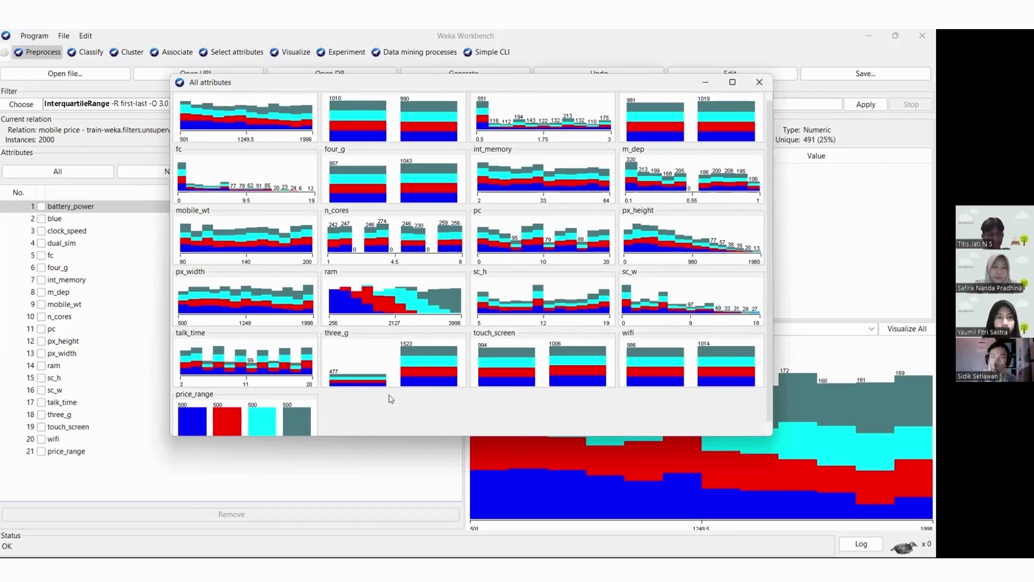
pyautogui.click(760, 82)
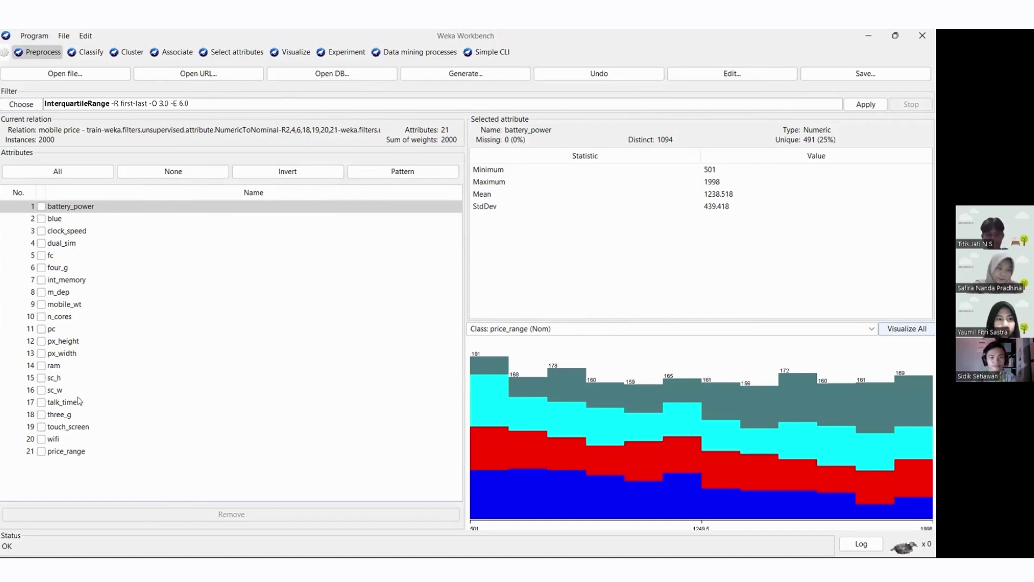
pyautogui.click(67, 413)
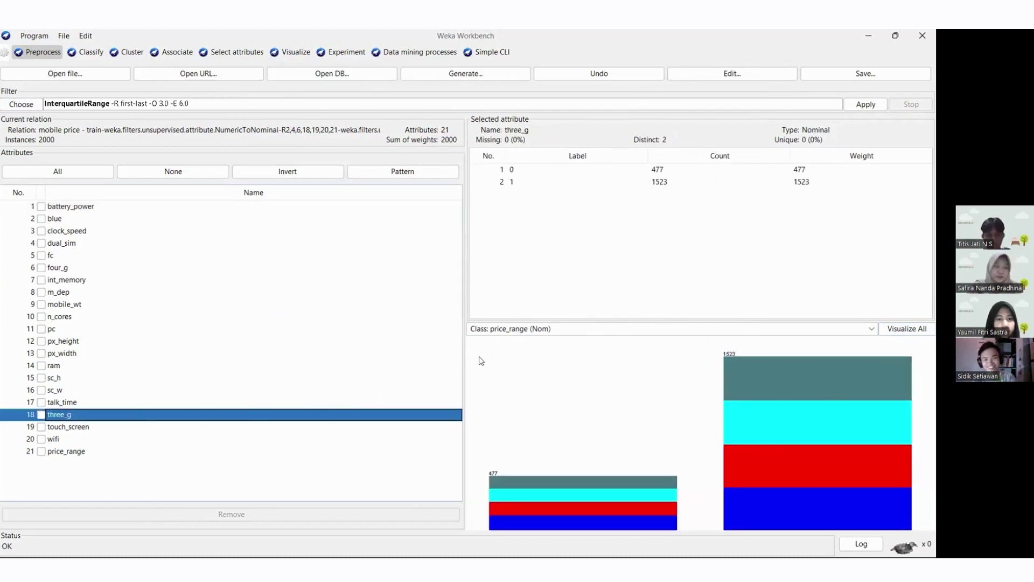
# Choose the supervised instance filter SpreadSubsample and set its distributionSpread to 1.0
pyautogui.click(22, 104)
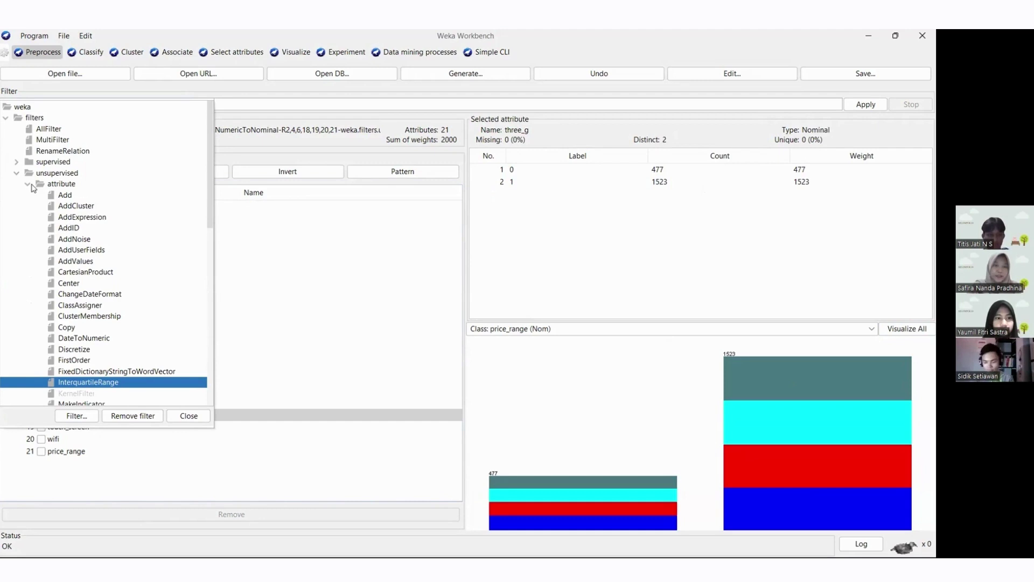
pyautogui.click(17, 162)
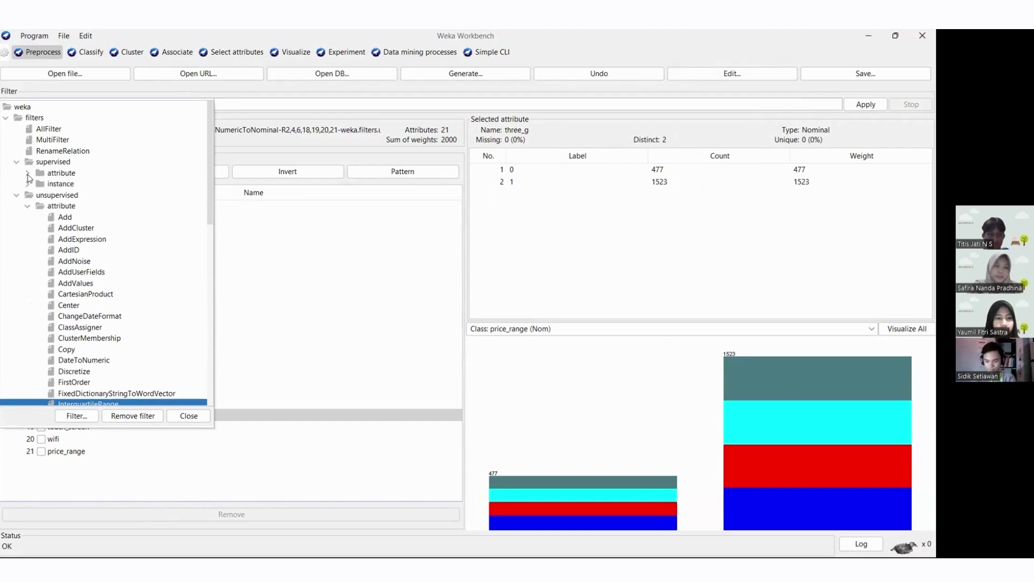
pyautogui.click(28, 174)
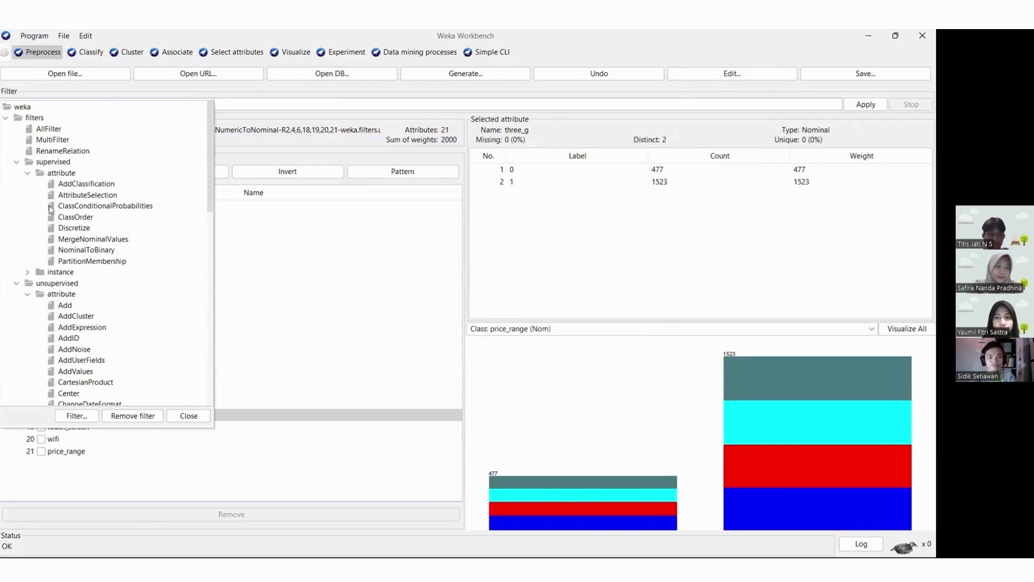
pyautogui.click(27, 272)
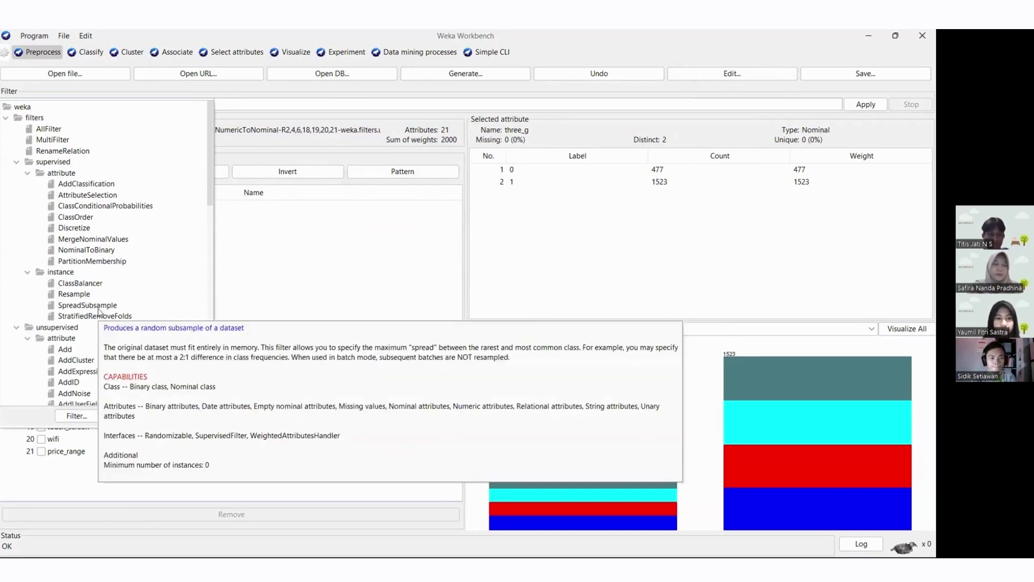
pyautogui.click(99, 311)
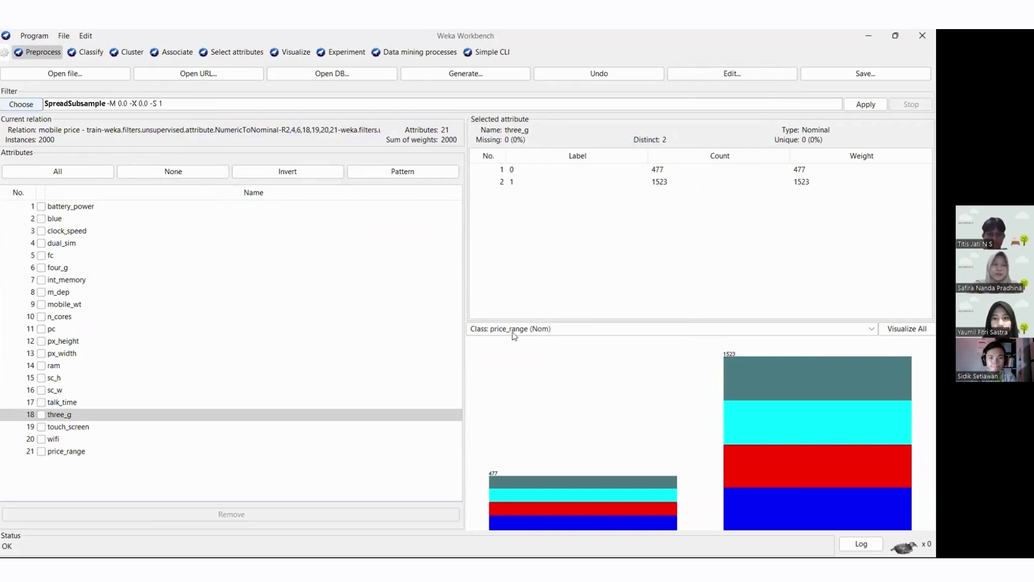
pyautogui.click(77, 105)
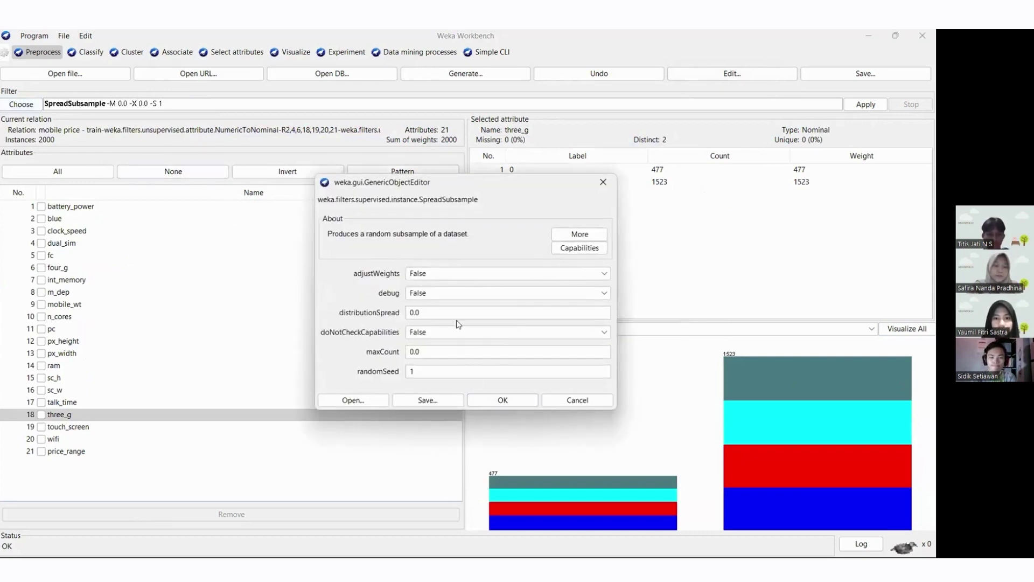
pyautogui.click(418, 313)
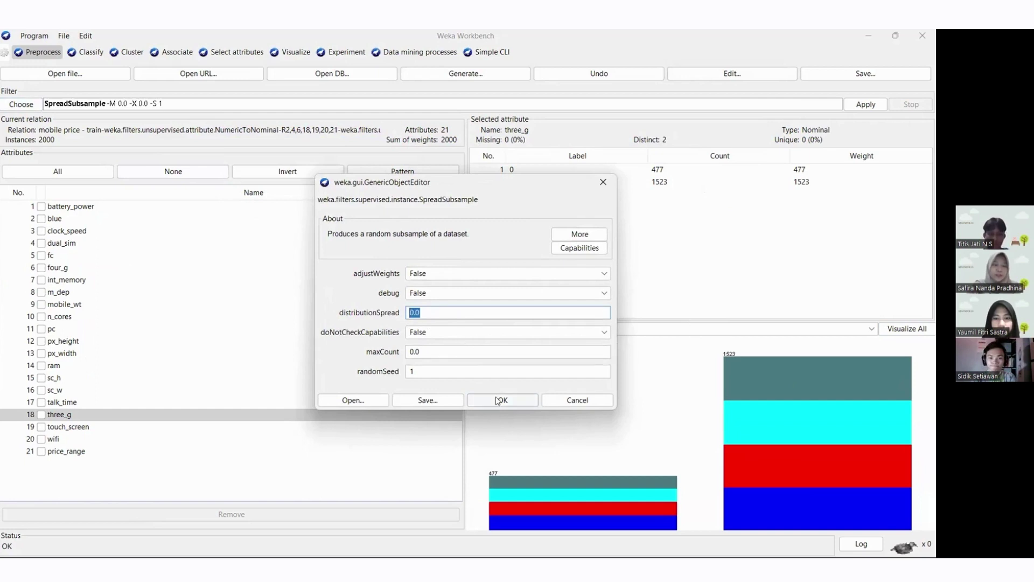
pyautogui.write('1')
pyautogui.click(501, 400)
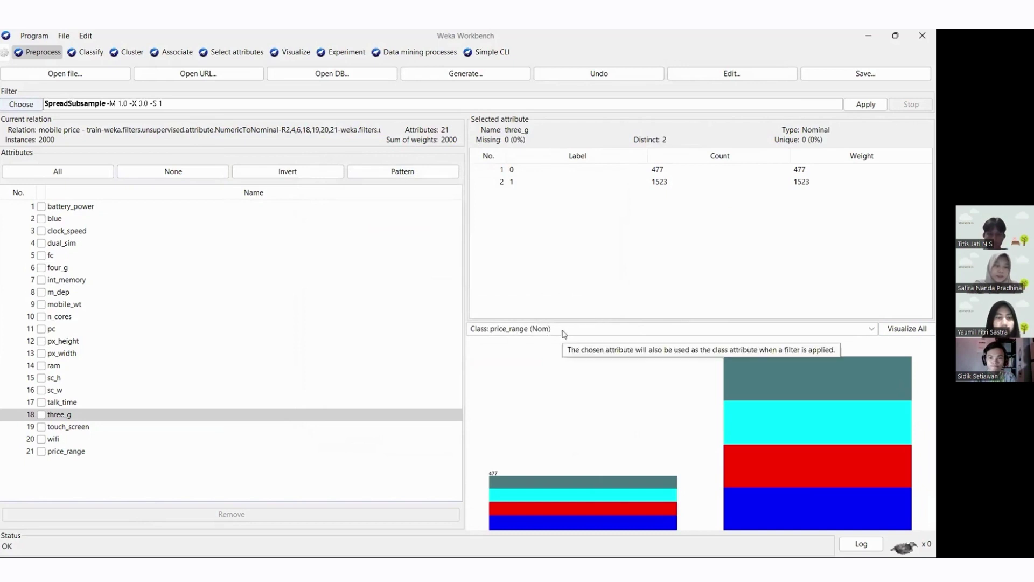
# Set three_g as the class attribute and apply the SpreadSubsample filter to the training data
pyautogui.click(564, 331)
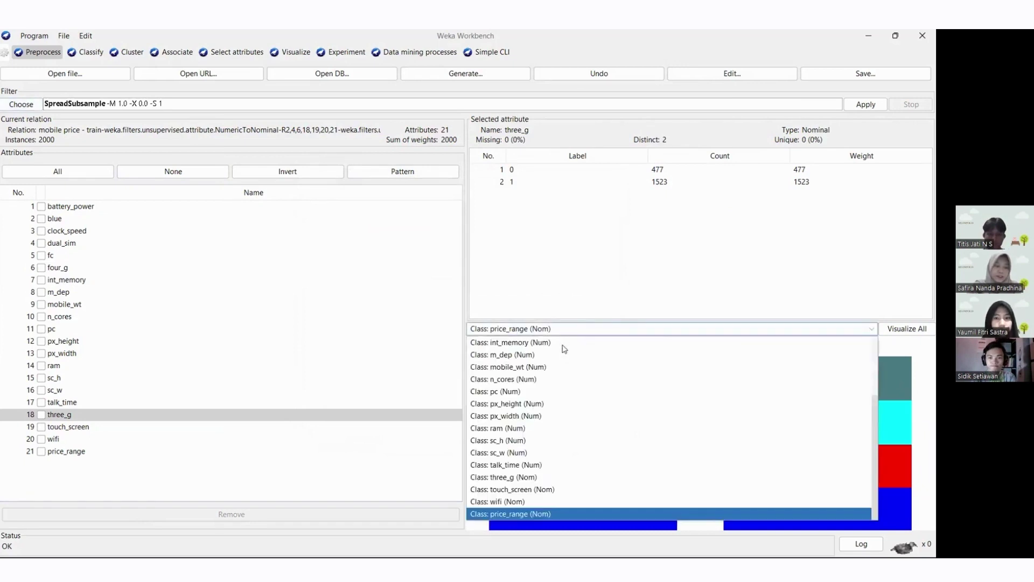
pyautogui.click(556, 477)
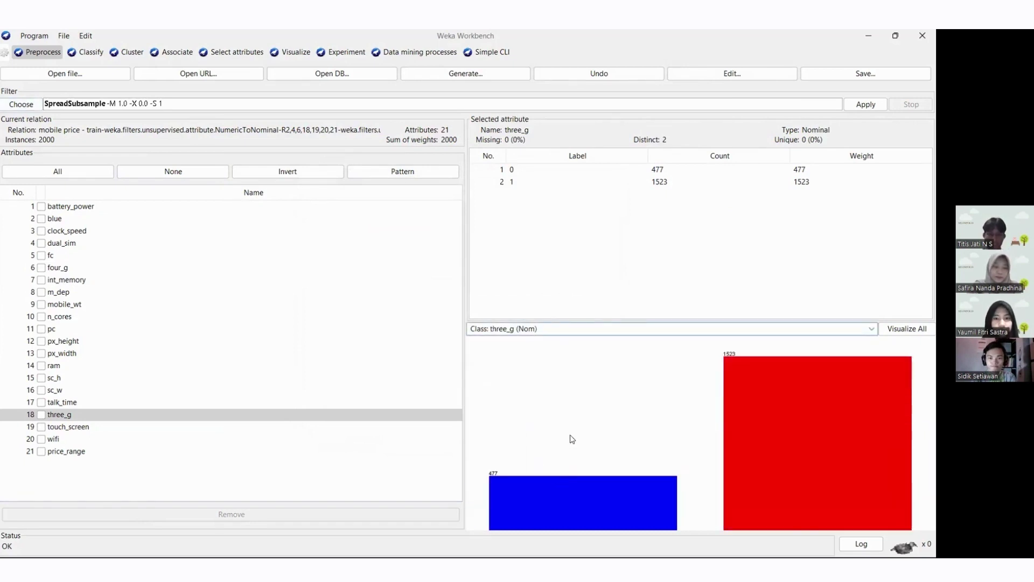
pyautogui.click(869, 105)
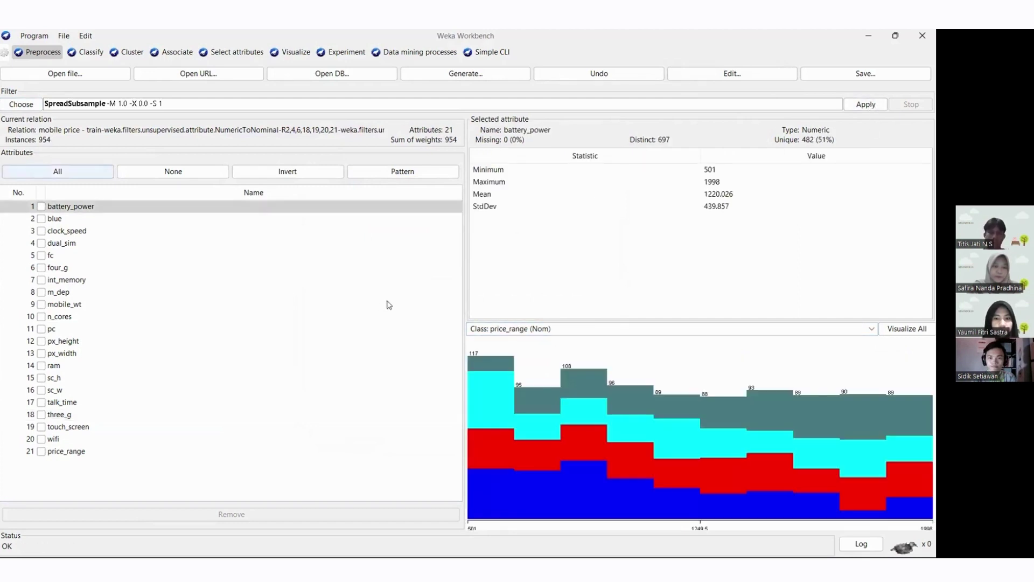
# Check the label balance of three_g, and visualize the distribution histograms of all attributes by price_range
pyautogui.click(183, 417)
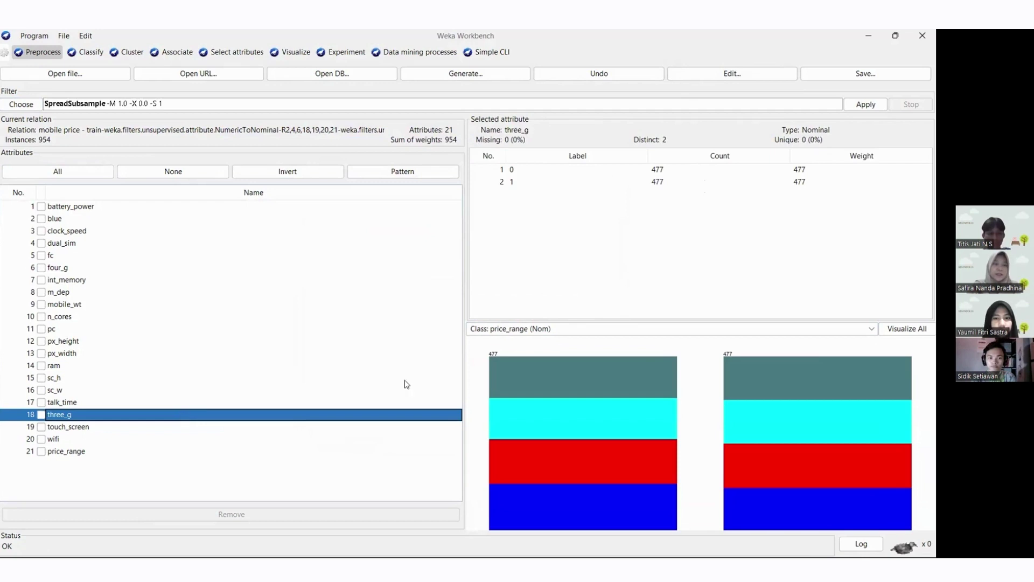
pyautogui.click(926, 329)
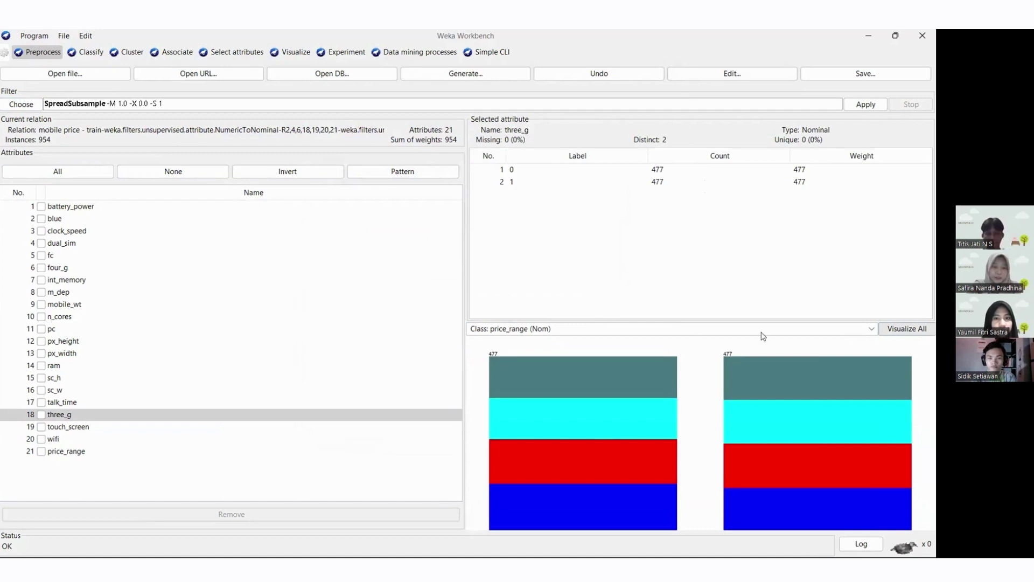
pyautogui.click(892, 333)
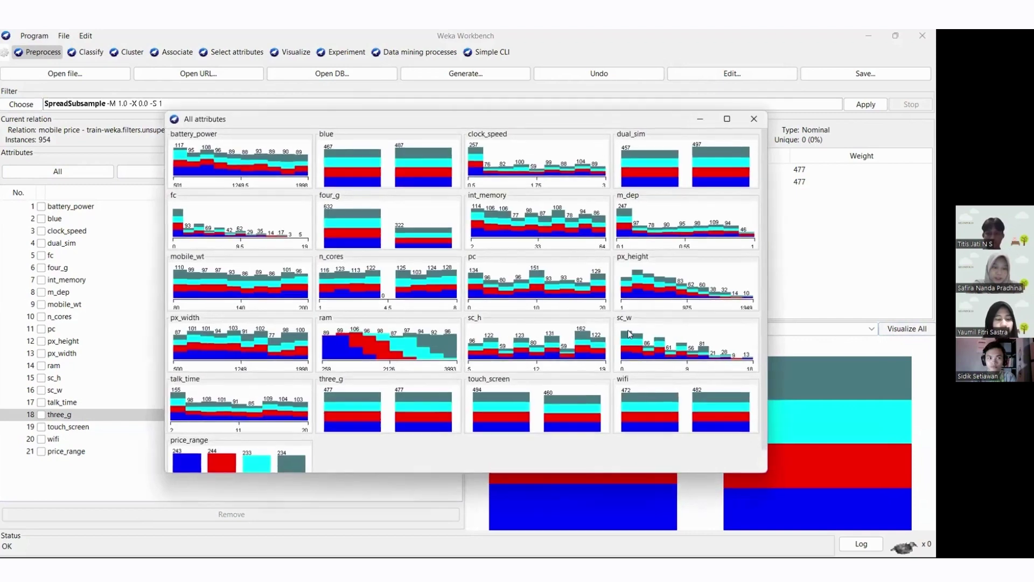
# Examine the histograms of all attributes after subsampling, including three_g and price_range, and close the overview
pyautogui.scroll(-1, 408, 410)
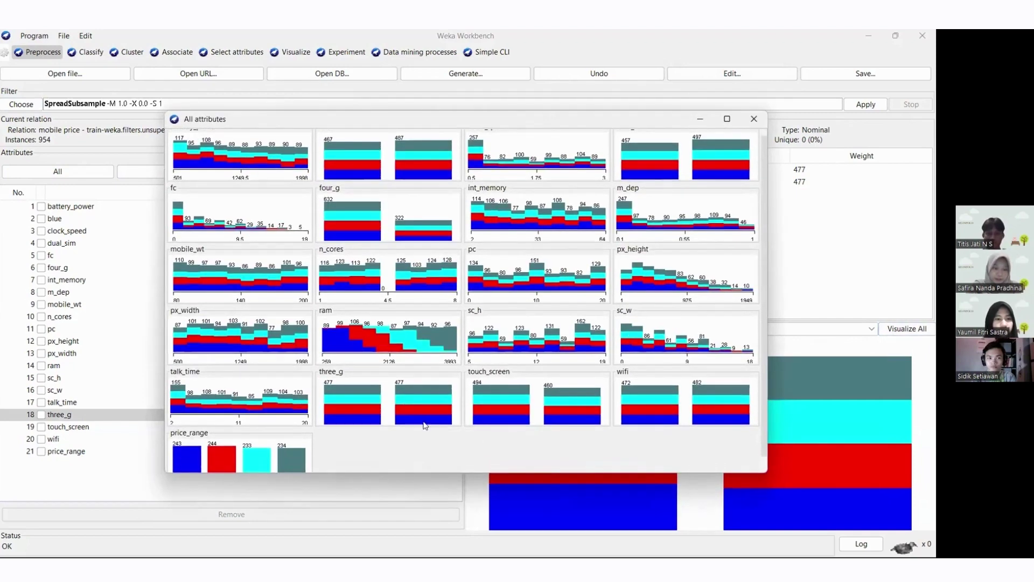
pyautogui.scroll(-1, 382, 387)
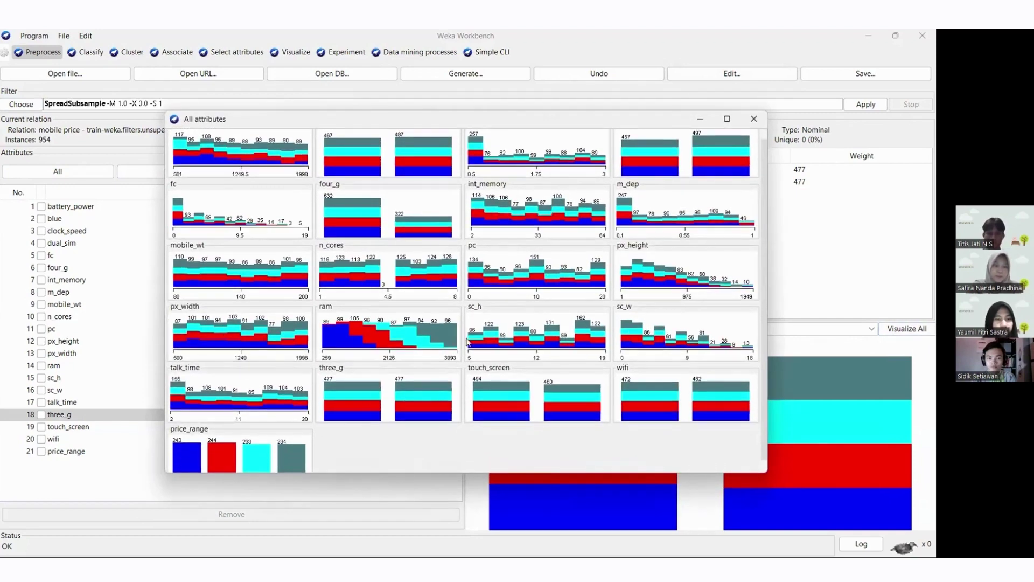
pyautogui.scroll(-1, 346, 405)
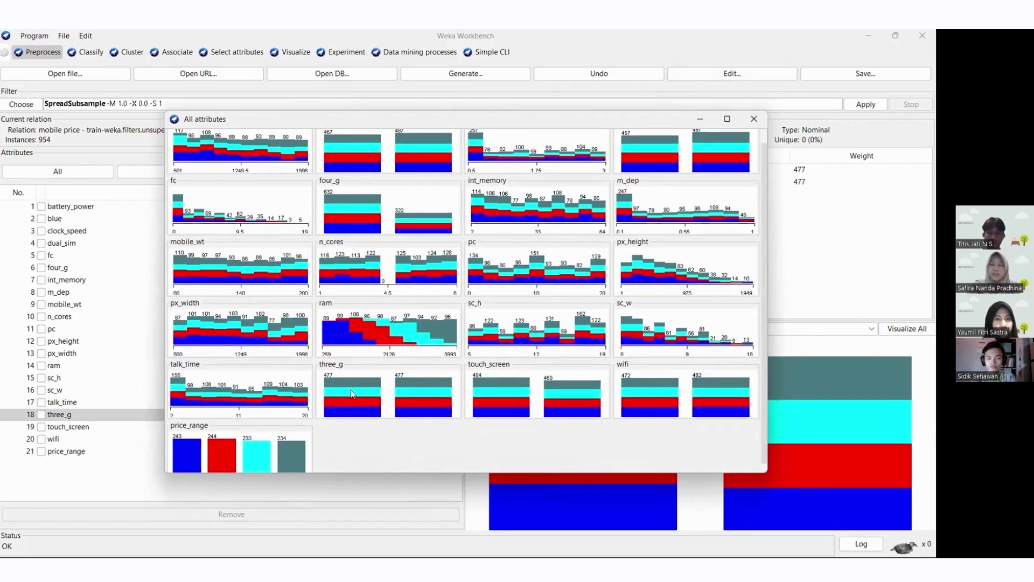
pyautogui.scroll(-1, 351, 390)
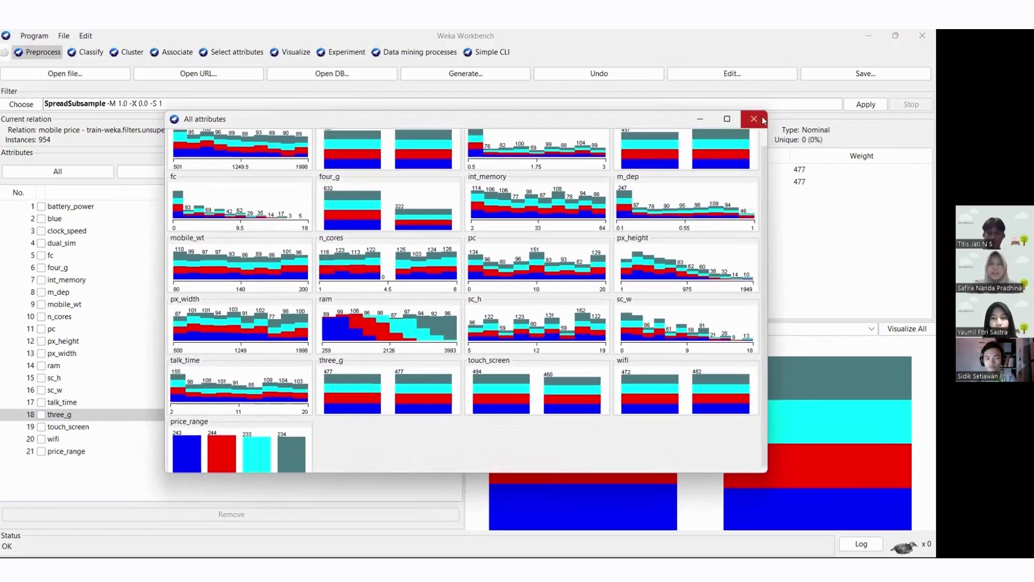
pyautogui.click(753, 119)
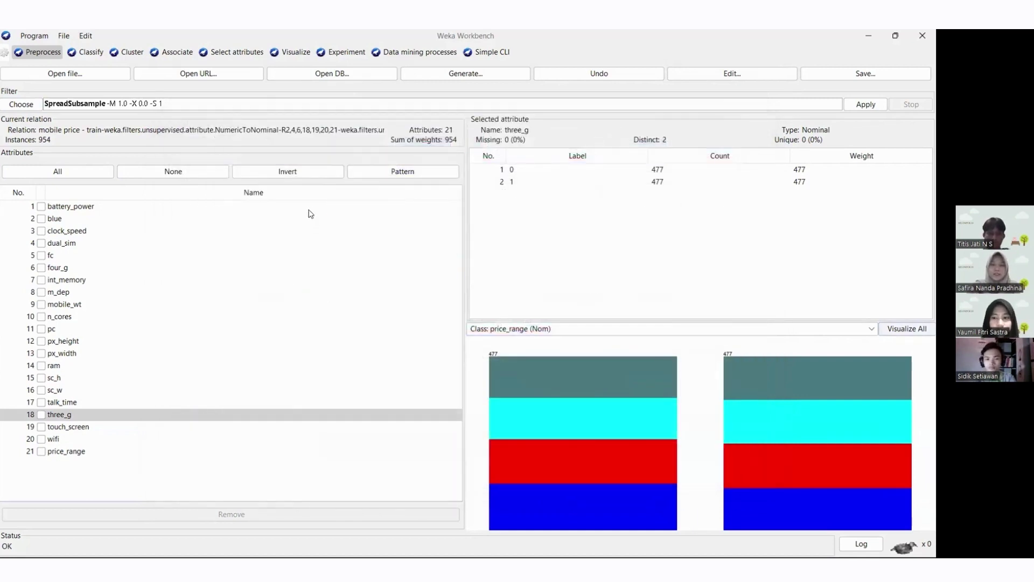
# Inspect the statistics of battery_power, review the data table's columns from battery_power to price_range, and close the table
pyautogui.click(311, 211)
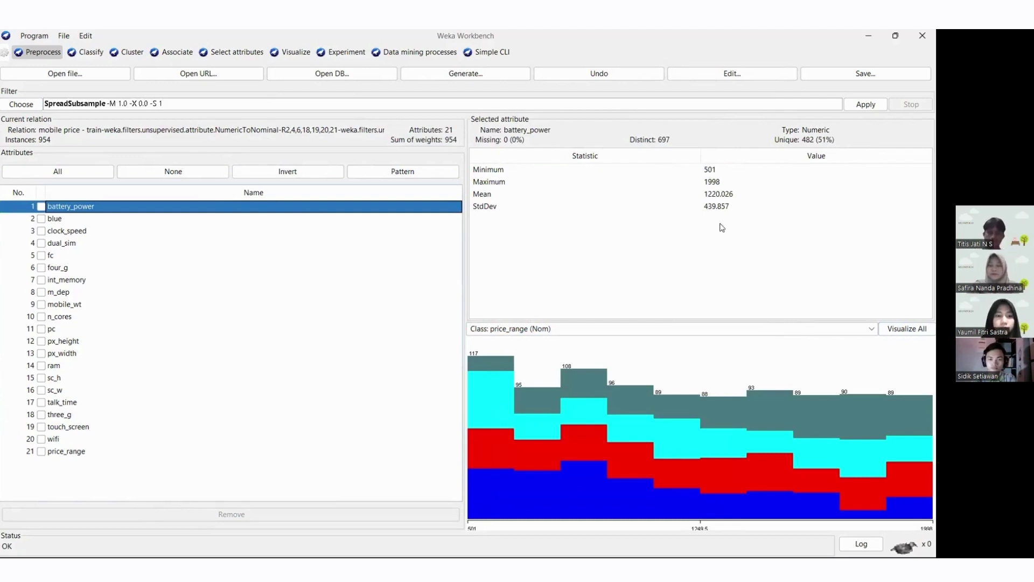
pyautogui.click(754, 78)
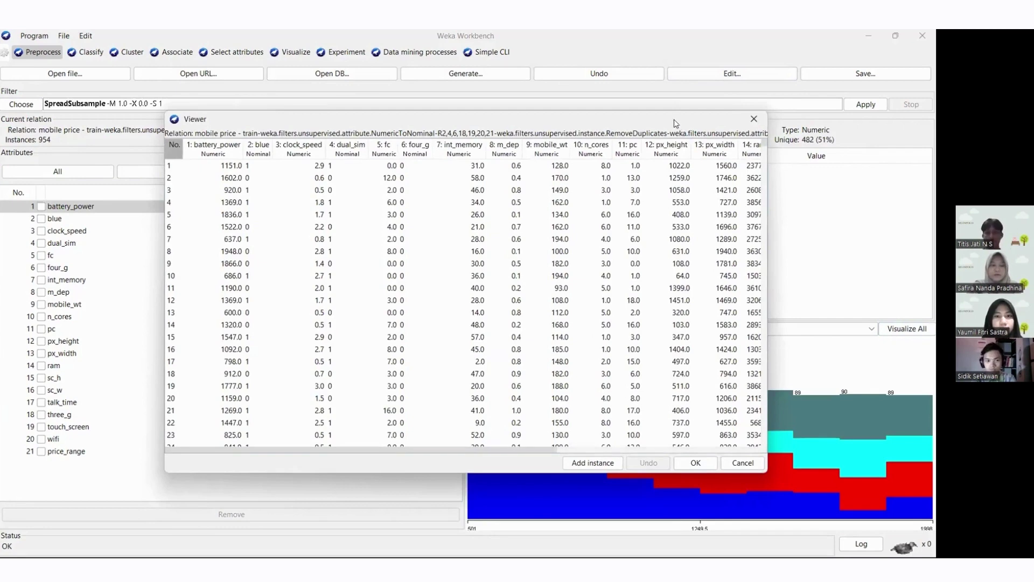
pyautogui.moveTo(674, 122); pyautogui.dragTo(596, 96)
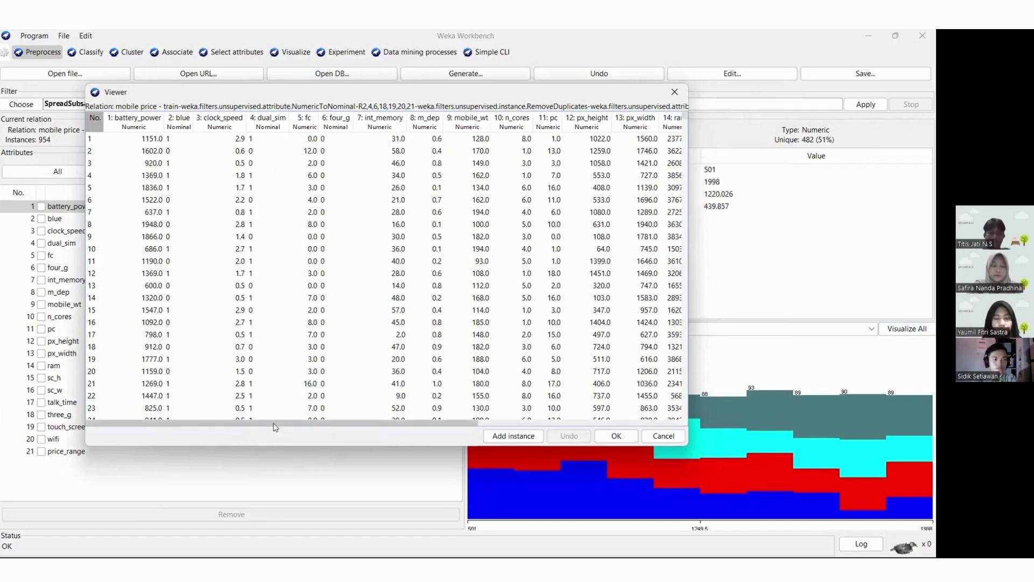
pyautogui.moveTo(275, 425)
pyautogui.mouseDown()
pyautogui.moveTo(289, 430)
pyautogui.moveTo(270, 430)
pyautogui.mouseUp()
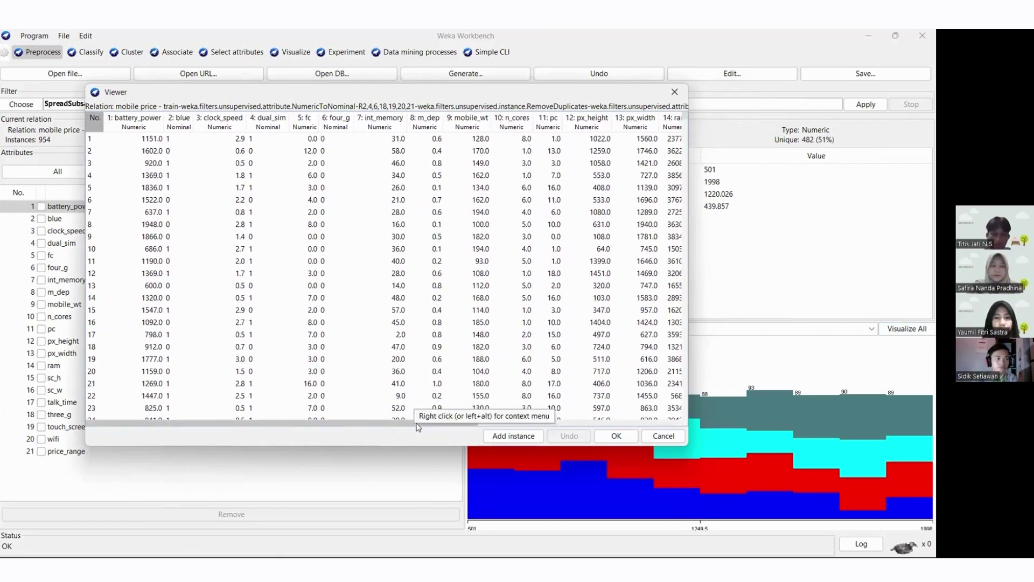
pyautogui.moveTo(419, 424); pyautogui.dragTo(577, 424)
pyautogui.hscroll(3, 634, 311)
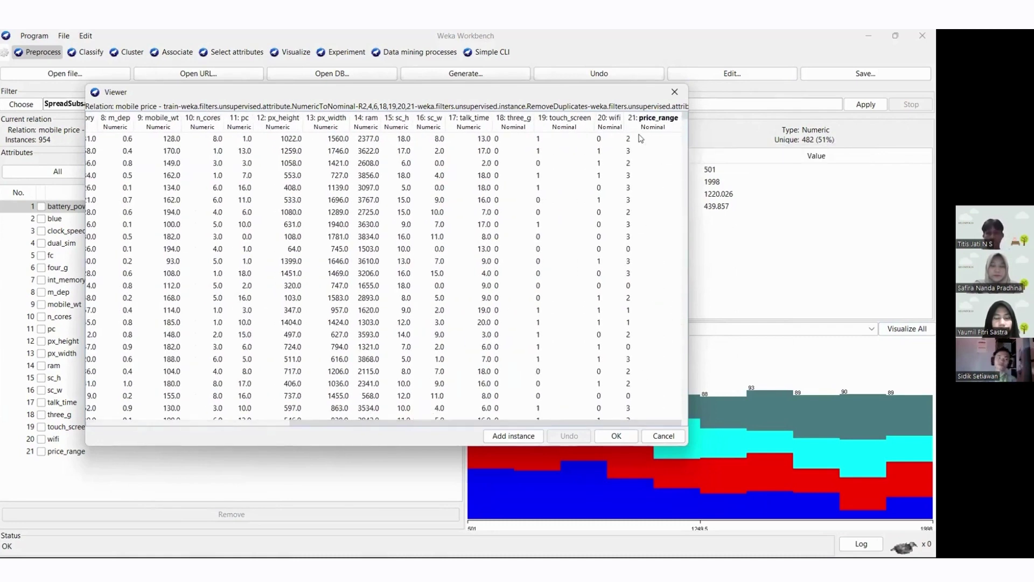
pyautogui.moveTo(582, 426); pyautogui.dragTo(242, 427)
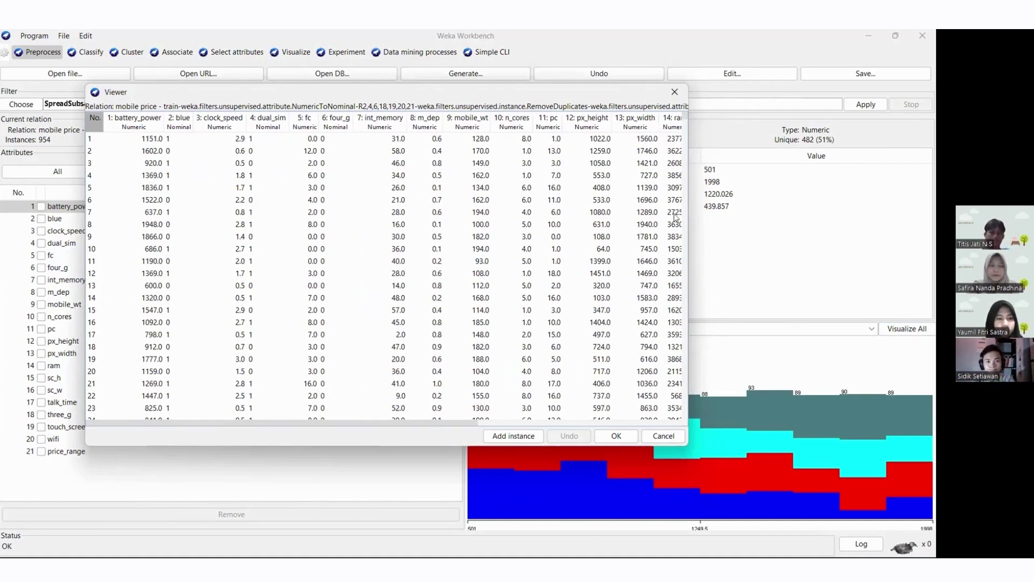
pyautogui.click(675, 93)
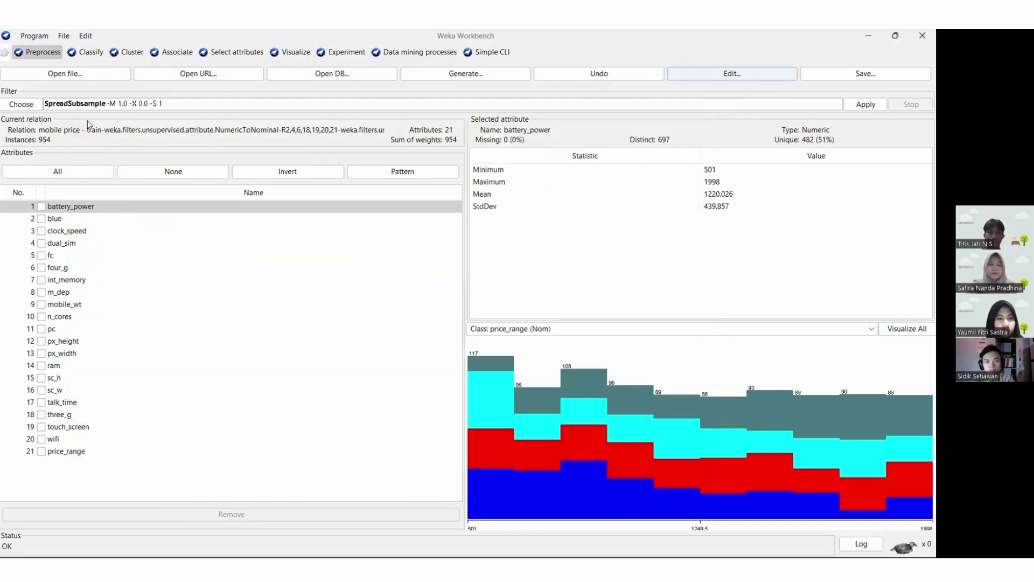
# Choose the unsupervised attribute filter Normalize
pyautogui.click(21, 104)
pyautogui.click(27, 183)
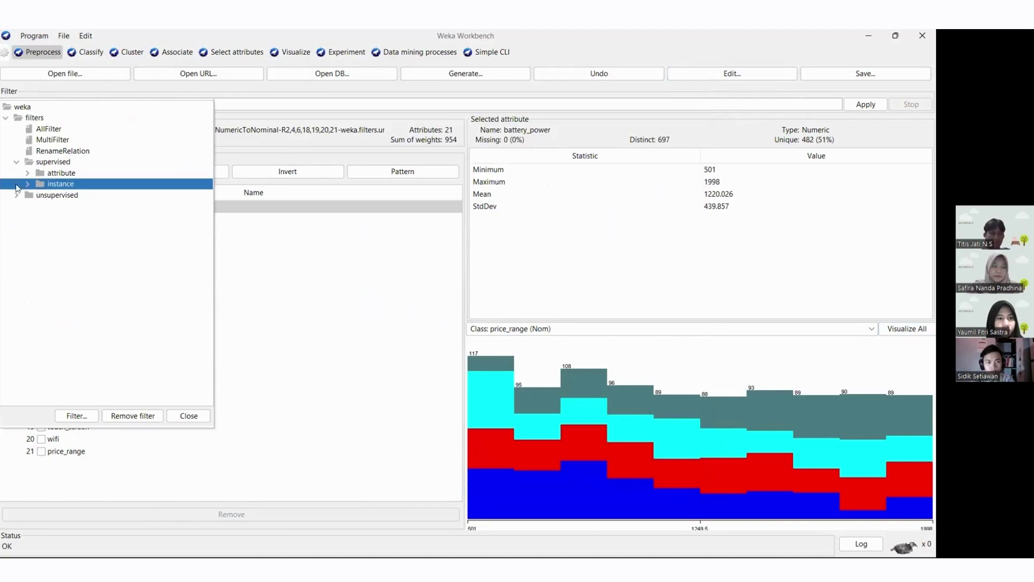
pyautogui.doubleClick(17, 195)
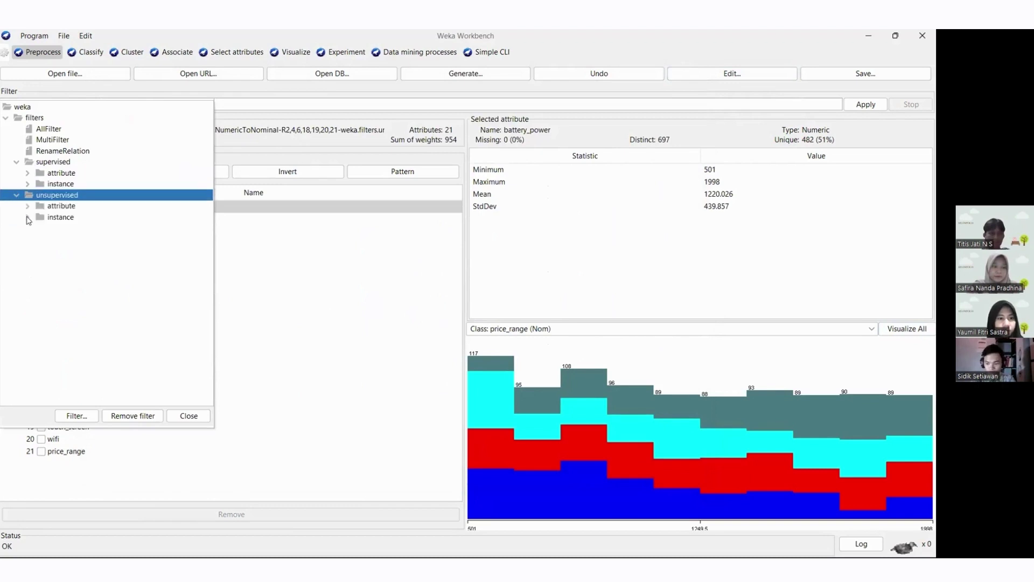
pyautogui.click(28, 207)
pyautogui.scroll(-5, 64, 255)
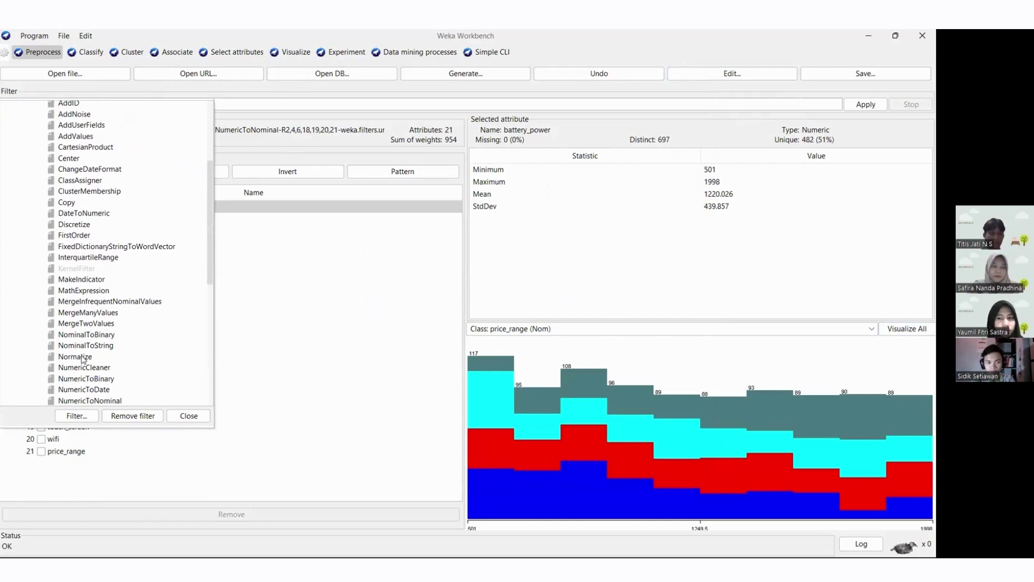
pyautogui.click(82, 358)
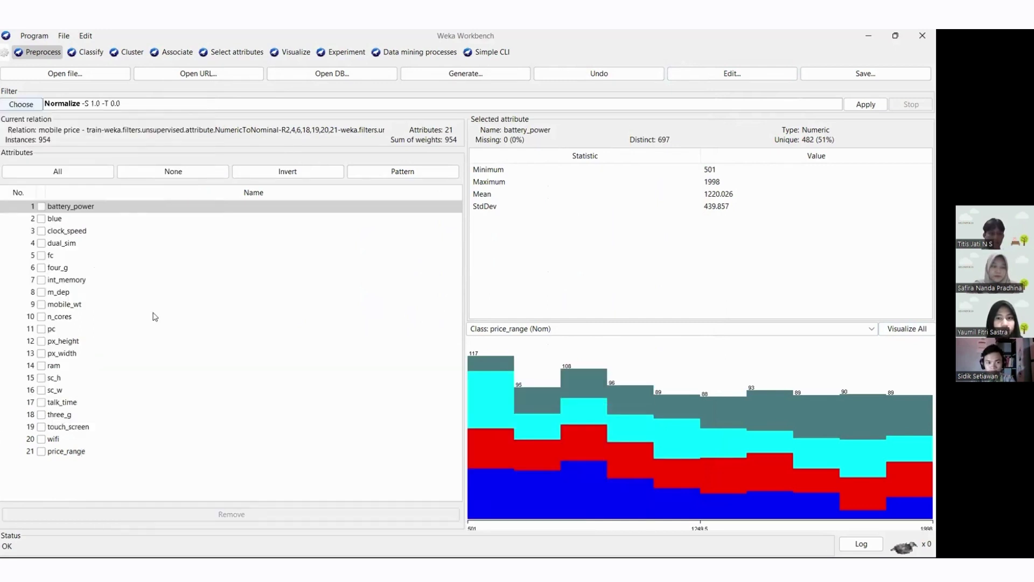
# Keep the Normalize filter's scale at 1.0 and translation at 0.0, and apply it to the training data
pyautogui.click(59, 108)
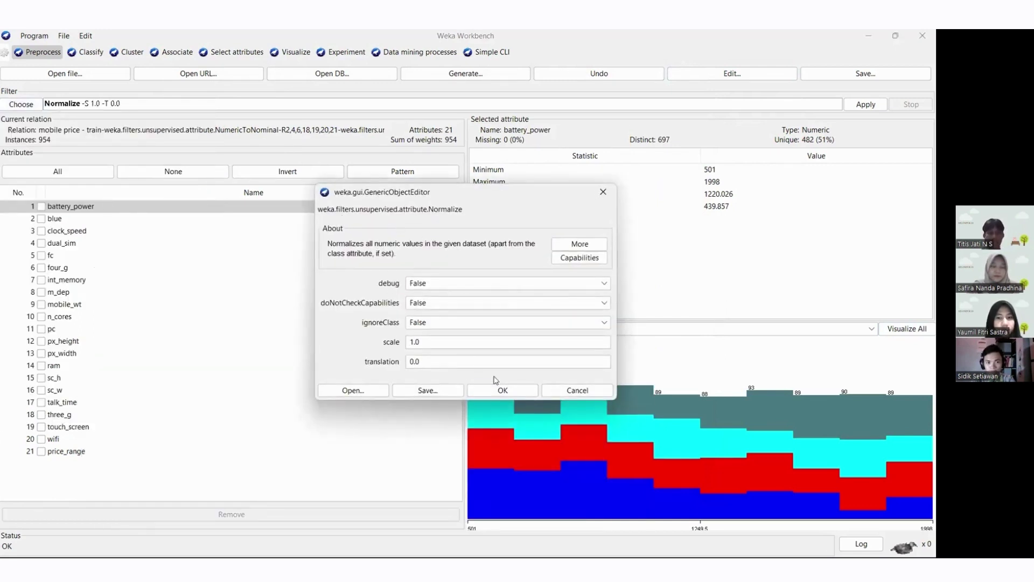
pyautogui.click(503, 390)
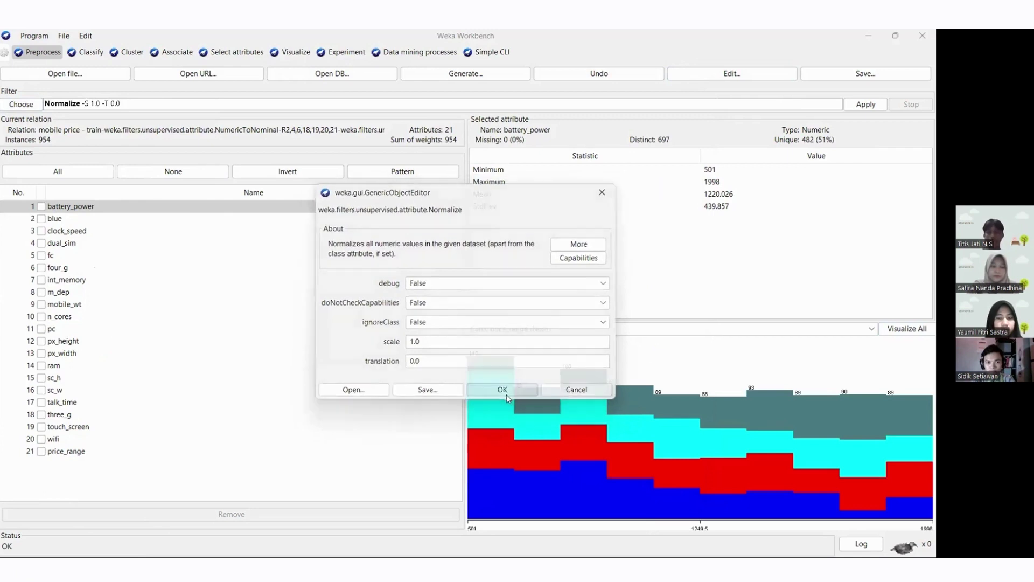
pyautogui.click(862, 105)
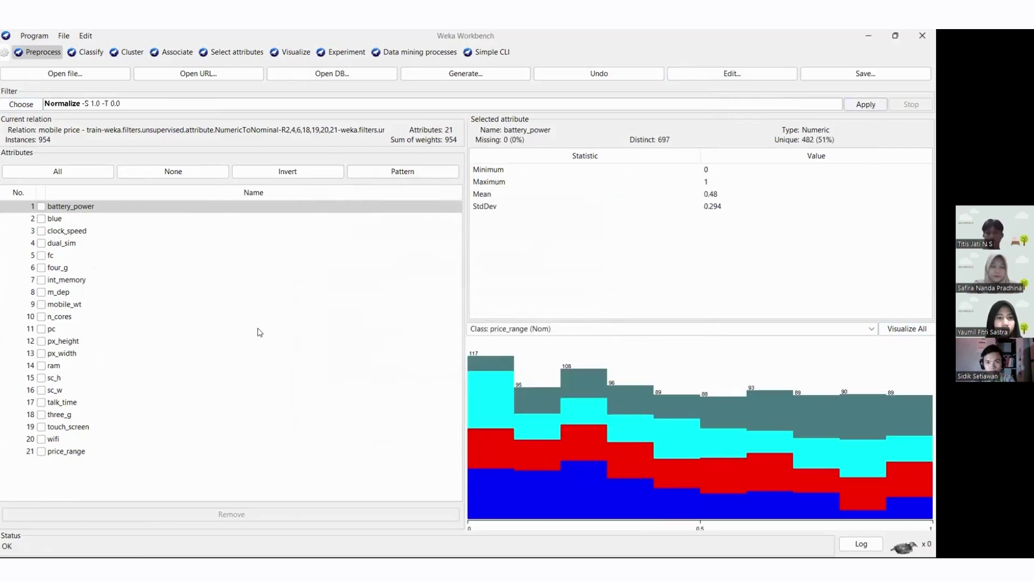
# Review the normalized values across the columns of the data table and close it
pyautogui.click(728, 74)
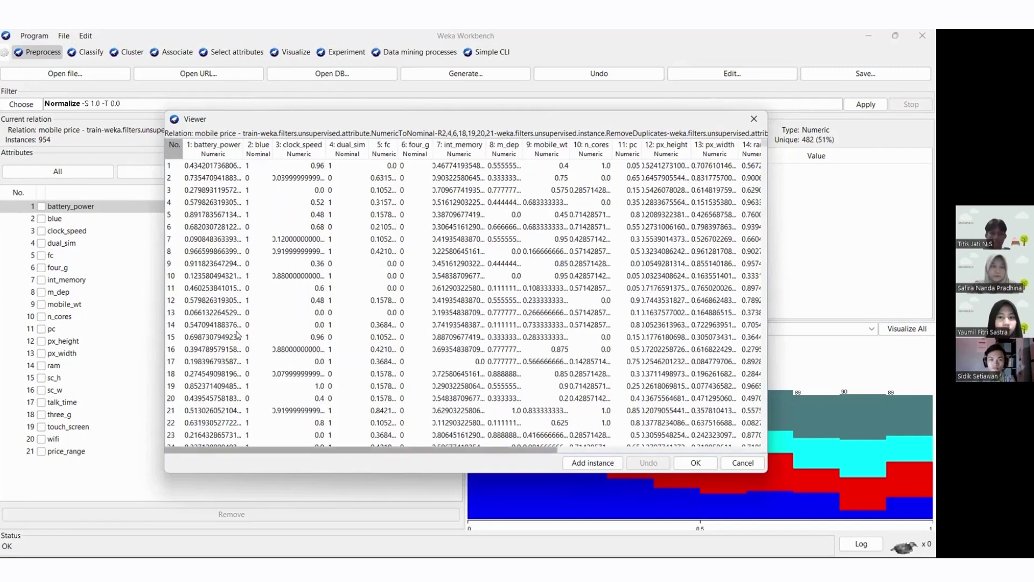
pyautogui.moveTo(409, 450); pyautogui.dragTo(451, 454)
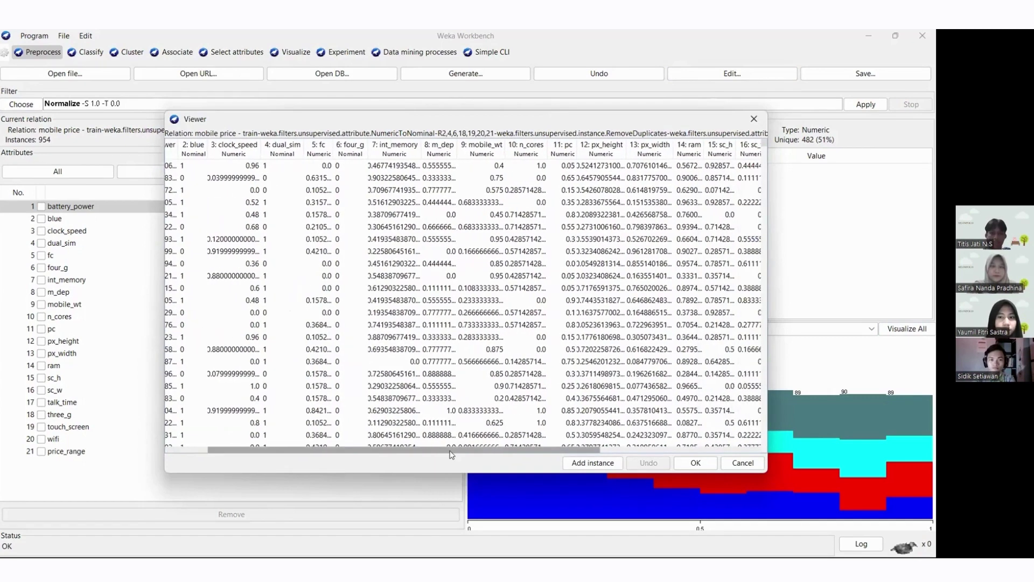
pyautogui.hscroll(2, 452, 454)
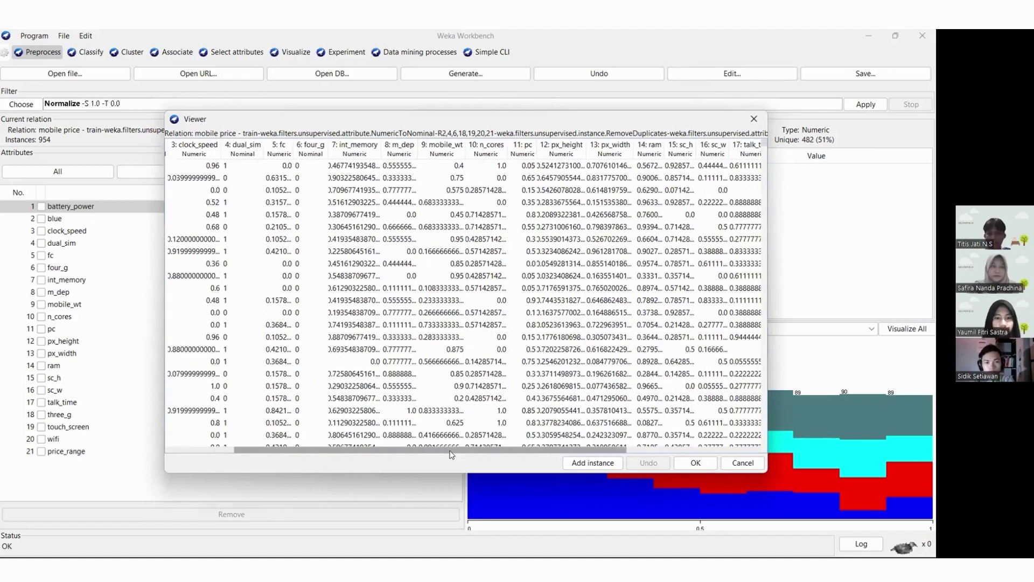
pyautogui.hscroll(5, 452, 454)
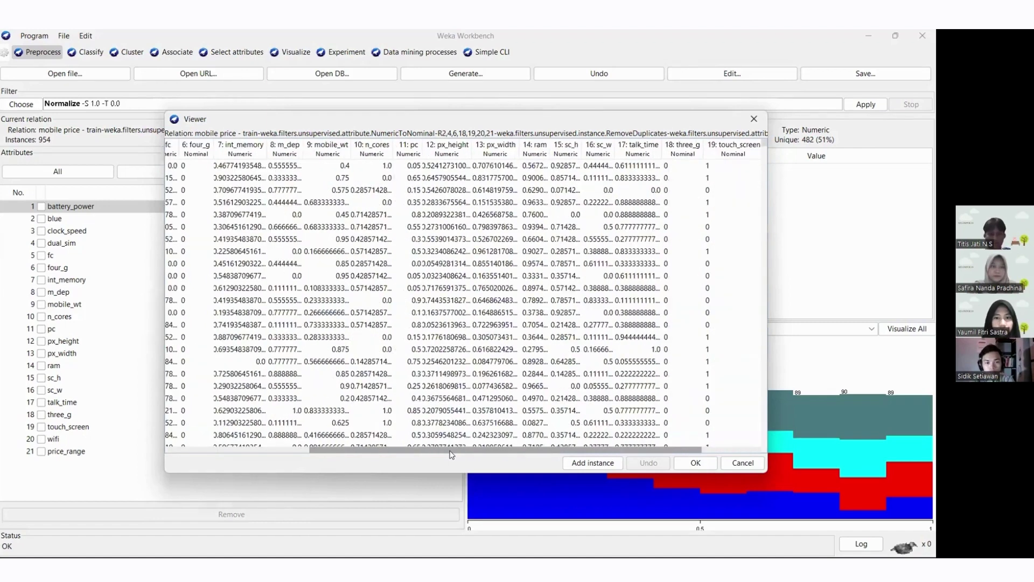
pyautogui.hscroll(-10, 452, 454)
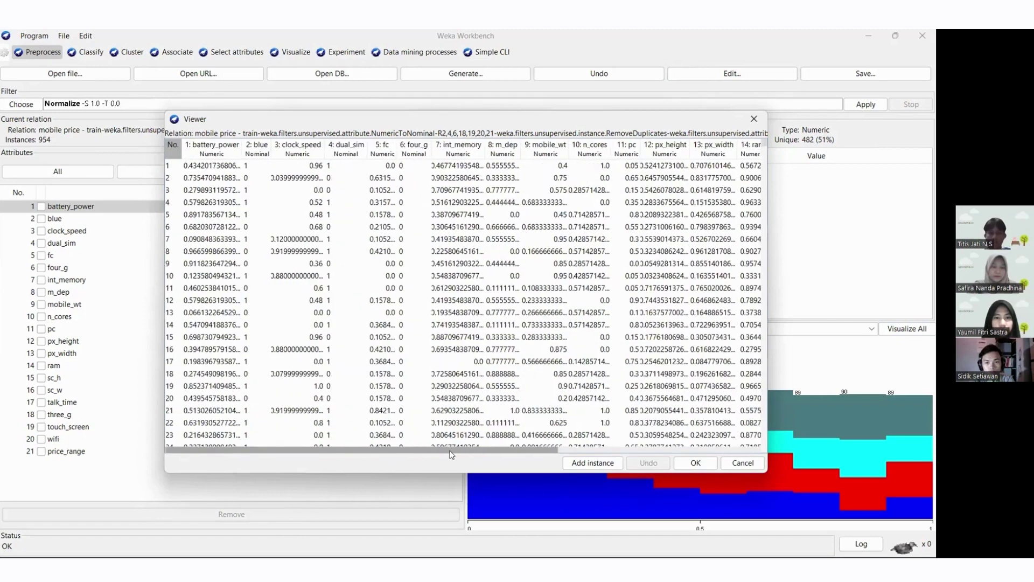
pyautogui.press('Escape')
# Select price_range, compare the histograms of all normalized attributes, and close the overview
pyautogui.click(452, 454)
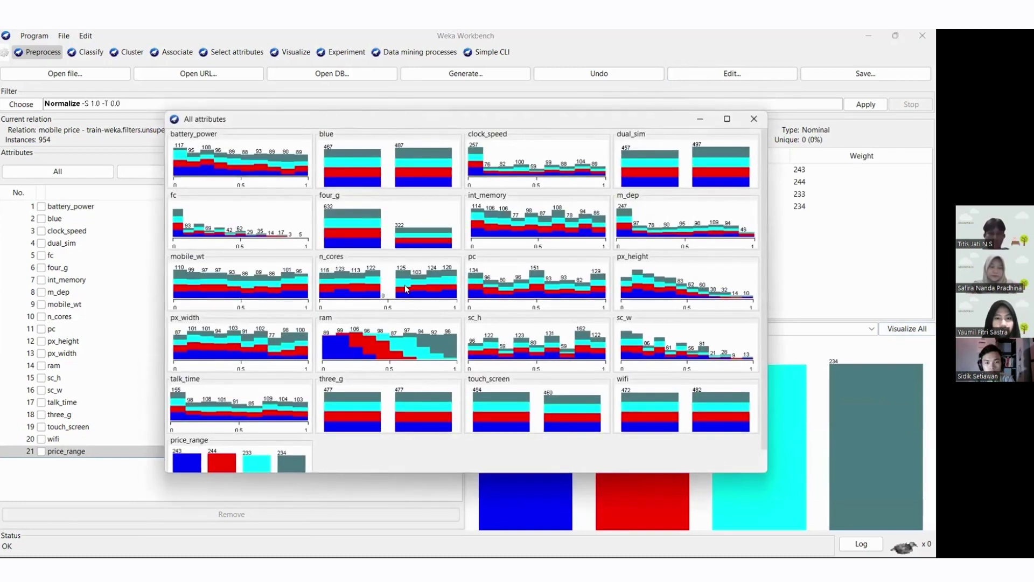
pyautogui.scroll(-2, 448, 326)
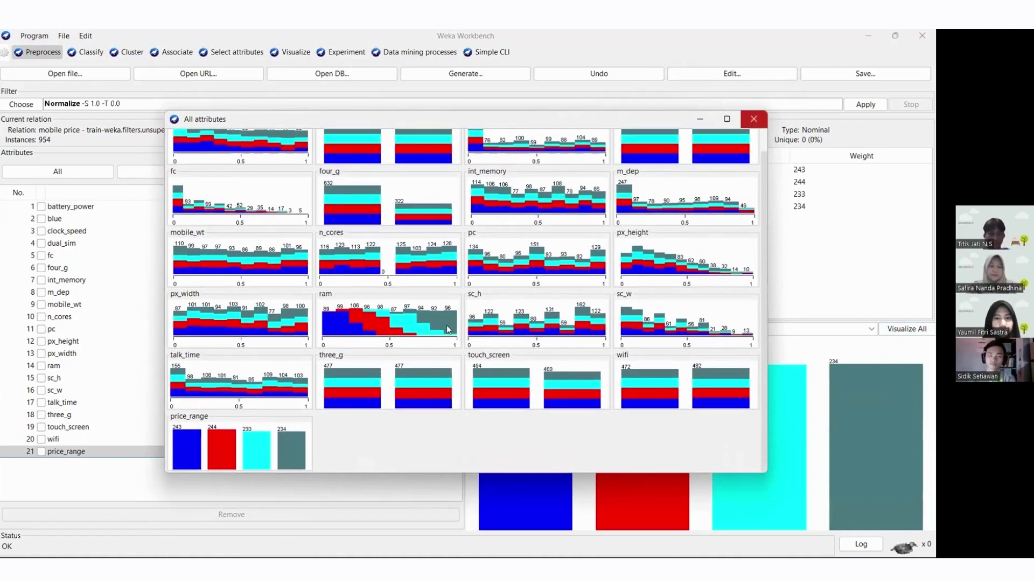
pyautogui.click(754, 119)
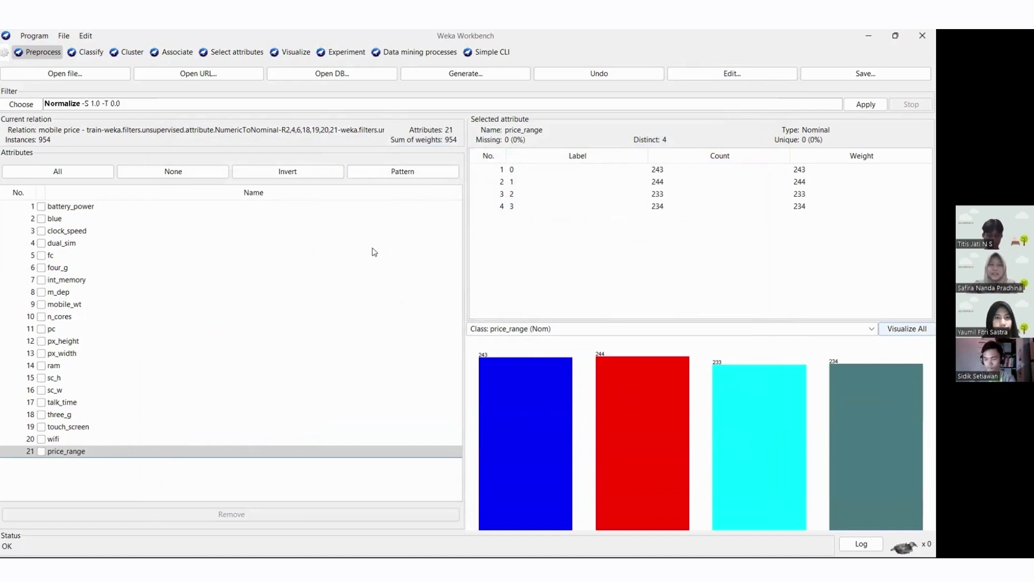
# Switch to classification and choose the J48 decision tree as the classifier
pyautogui.click(93, 54)
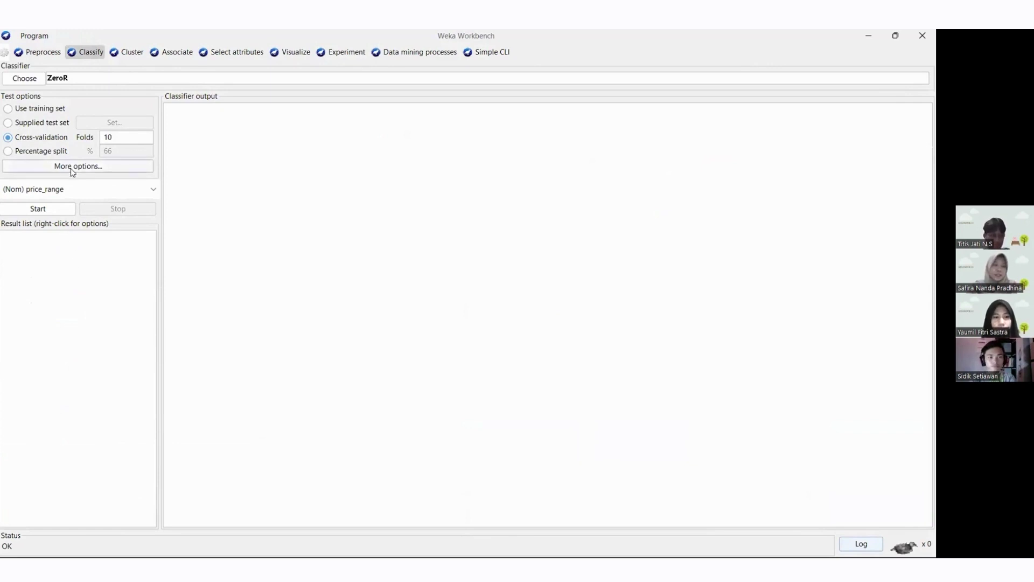
pyautogui.click(35, 80)
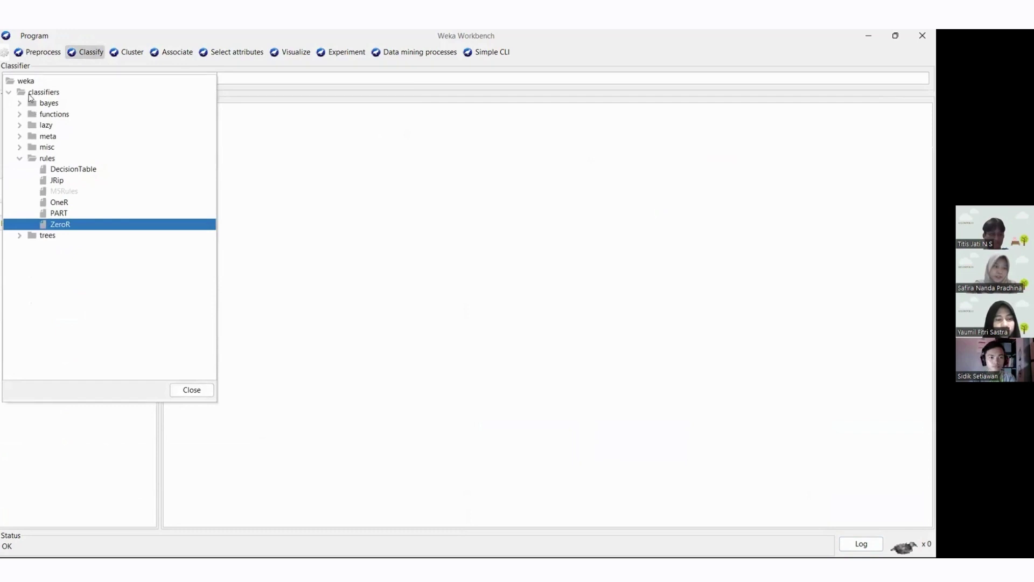
pyautogui.click(19, 235)
pyautogui.click(20, 237)
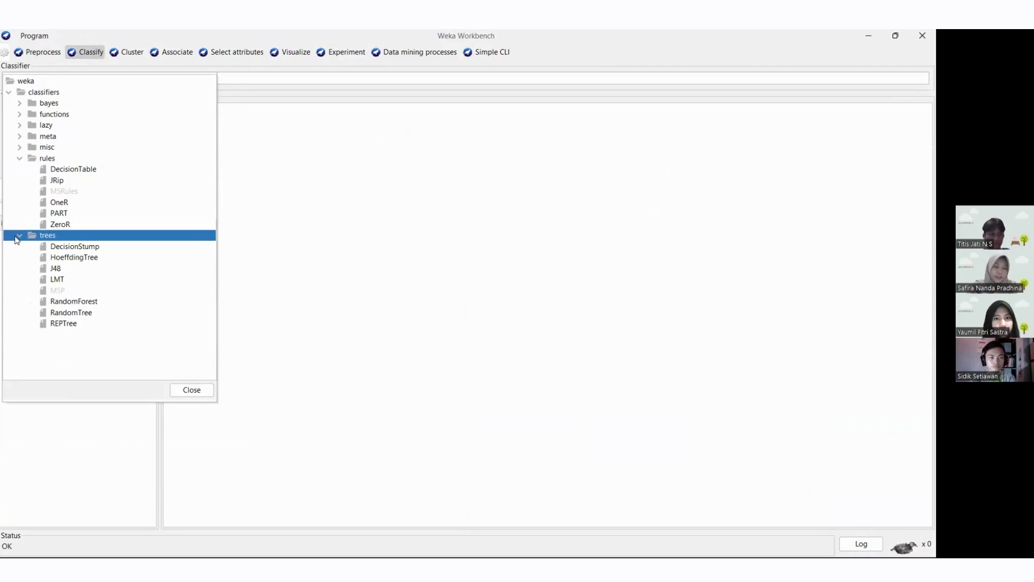
pyautogui.click(55, 269)
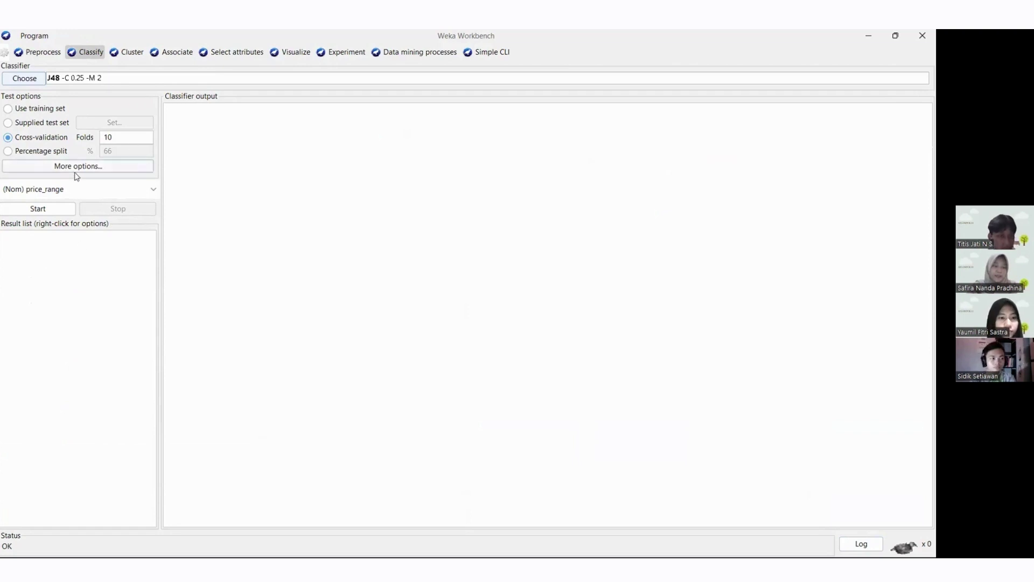
# Set price_range as the class attribute and run J48 with 10-fold cross-validation
pyautogui.click(66, 190)
pyautogui.click(50, 376)
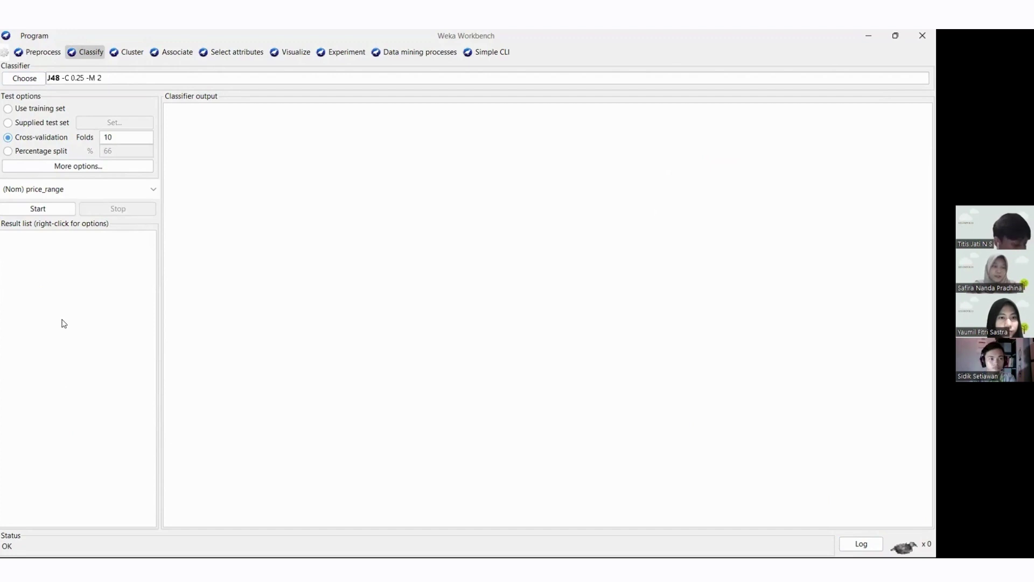
pyautogui.click(35, 212)
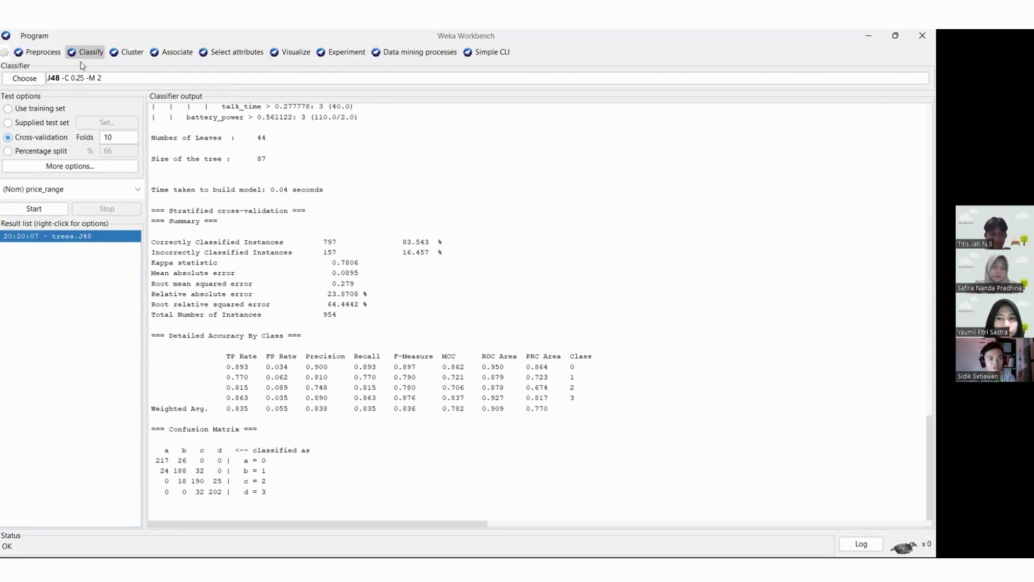
# Choose the NaiveBayes classifier and run it on price_range with 10-fold cross-validation
pyautogui.click(31, 81)
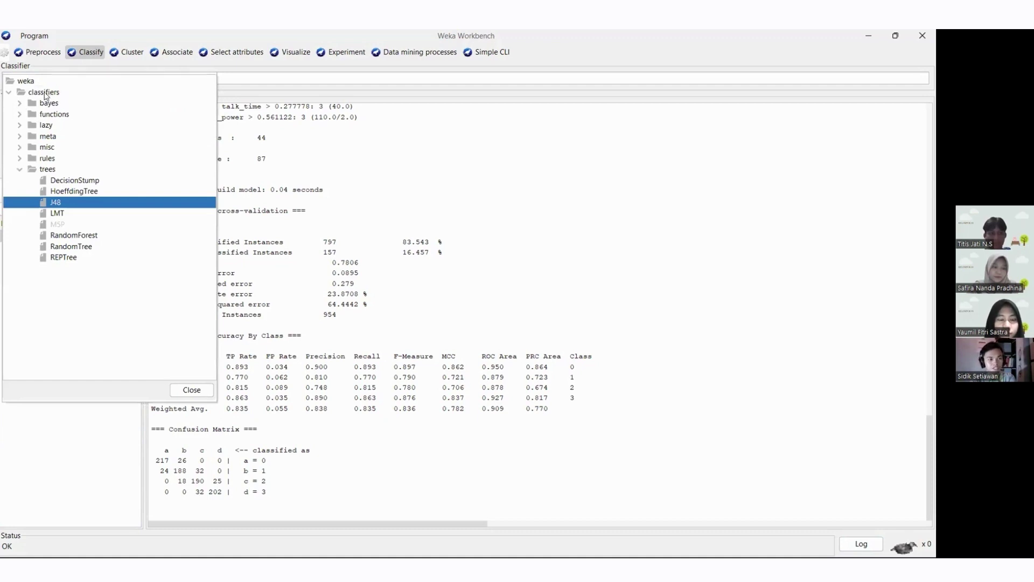
pyautogui.click(20, 104)
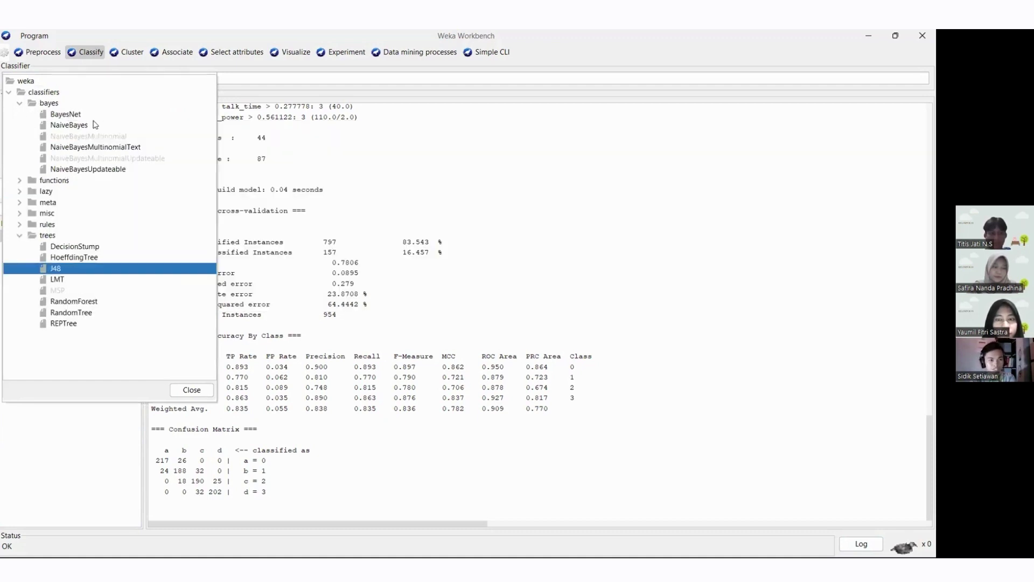
pyautogui.click(72, 126)
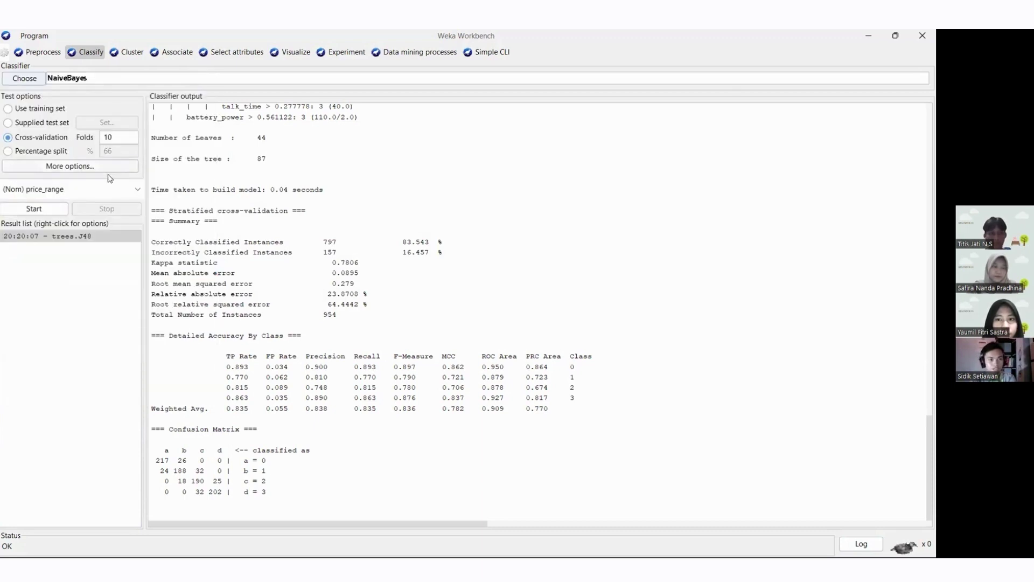
pyautogui.click(42, 210)
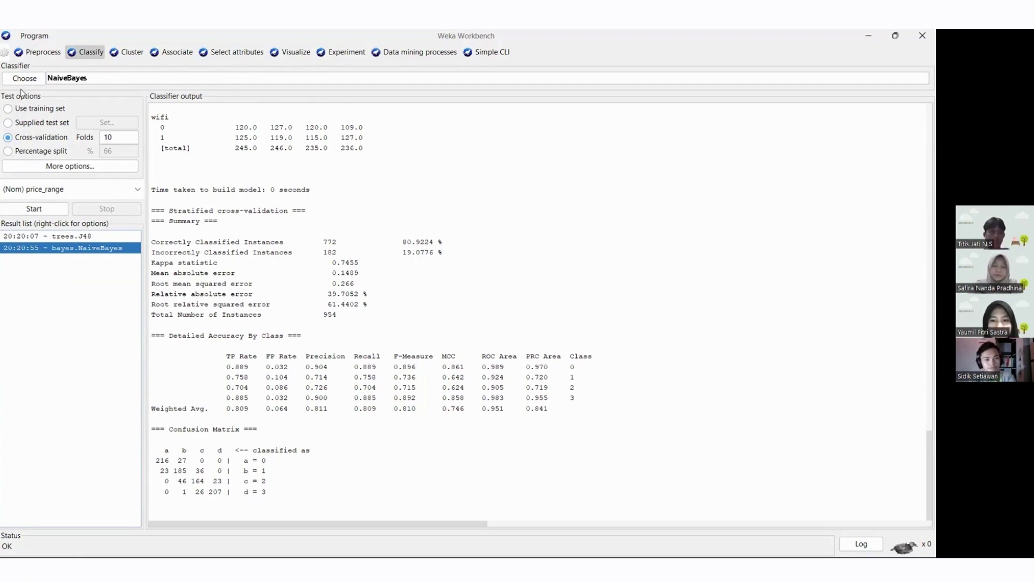
# Choose the RandomForest tree classifier, keep price_range as the class attribute, and run it with 10-fold cross-validation
pyautogui.click(34, 80)
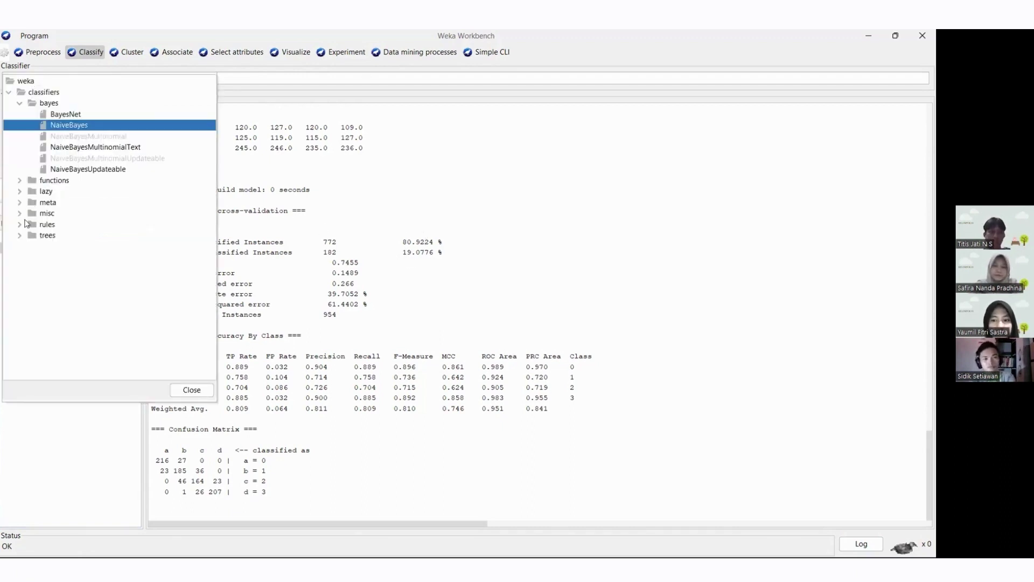
pyautogui.click(20, 236)
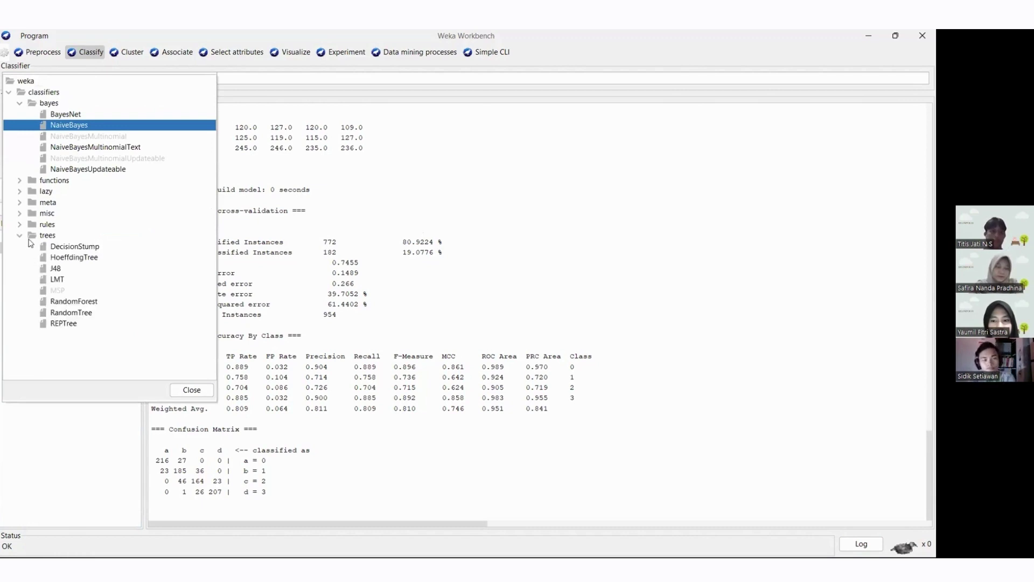
pyautogui.click(75, 302)
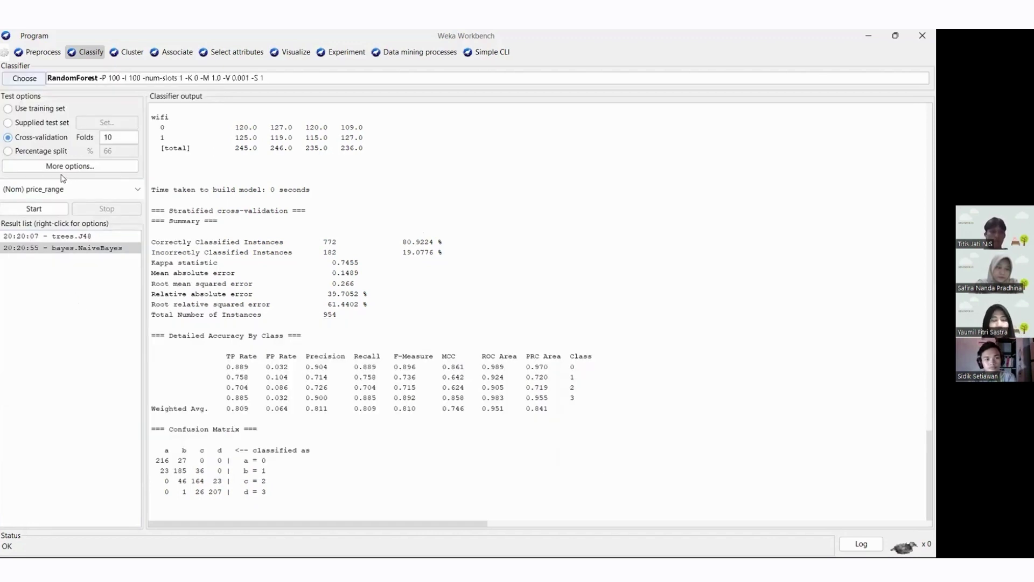
pyautogui.click(63, 191)
pyautogui.click(59, 376)
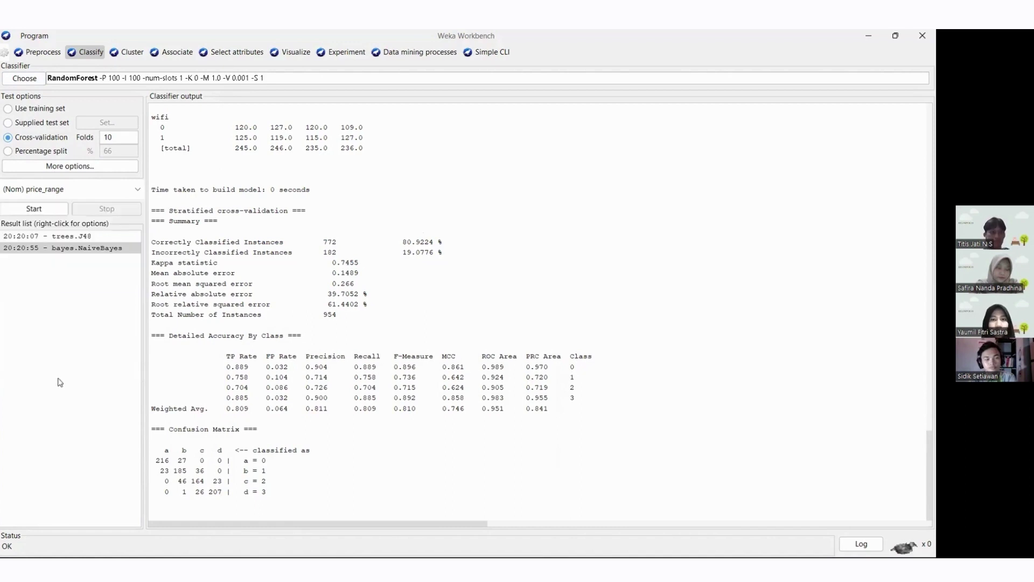
pyautogui.click(46, 214)
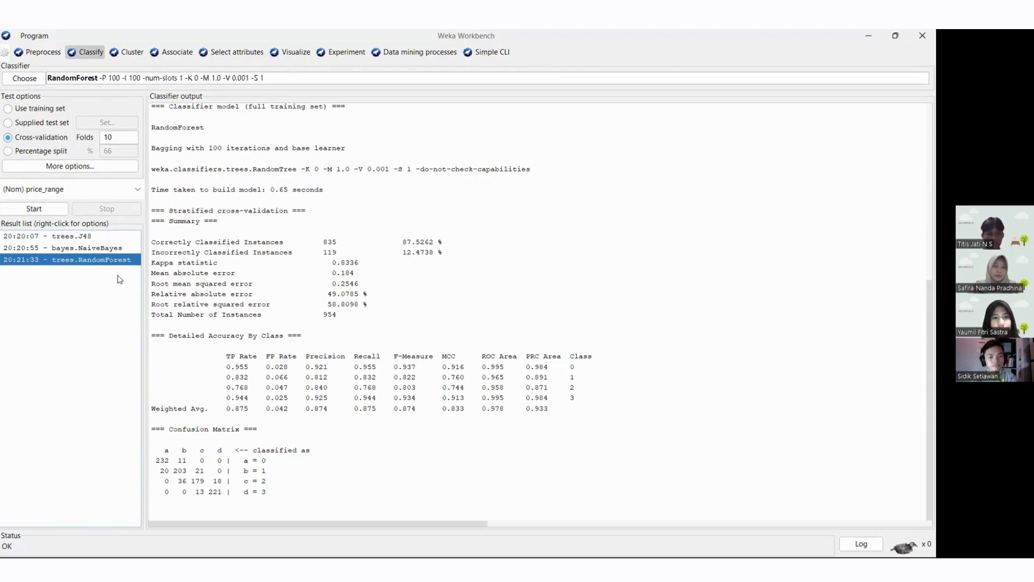
# Choose the RandomTree classifier and run it on price_range with 10-fold cross-validation
pyautogui.click(36, 81)
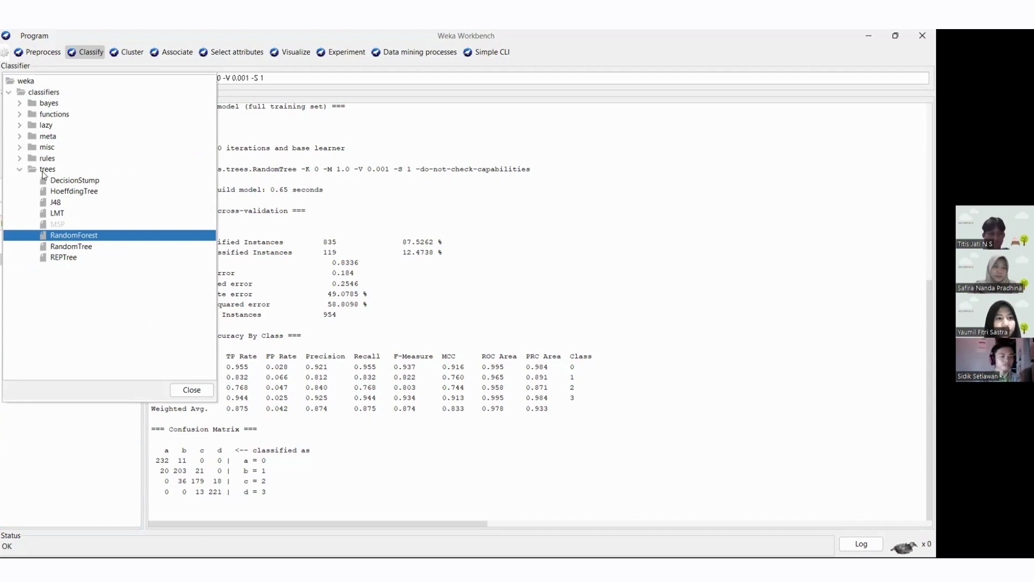
pyautogui.click(71, 247)
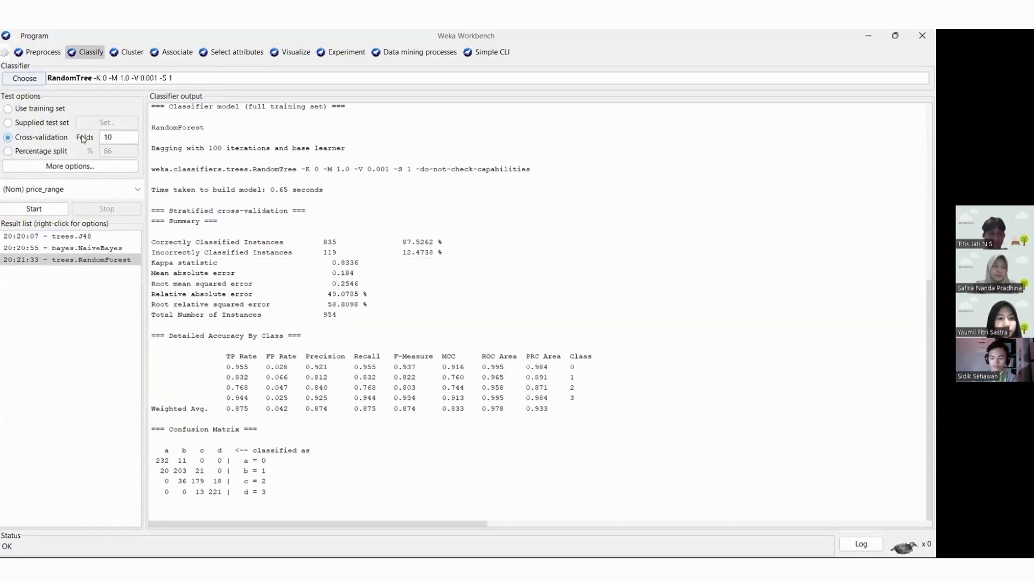
pyautogui.click(43, 209)
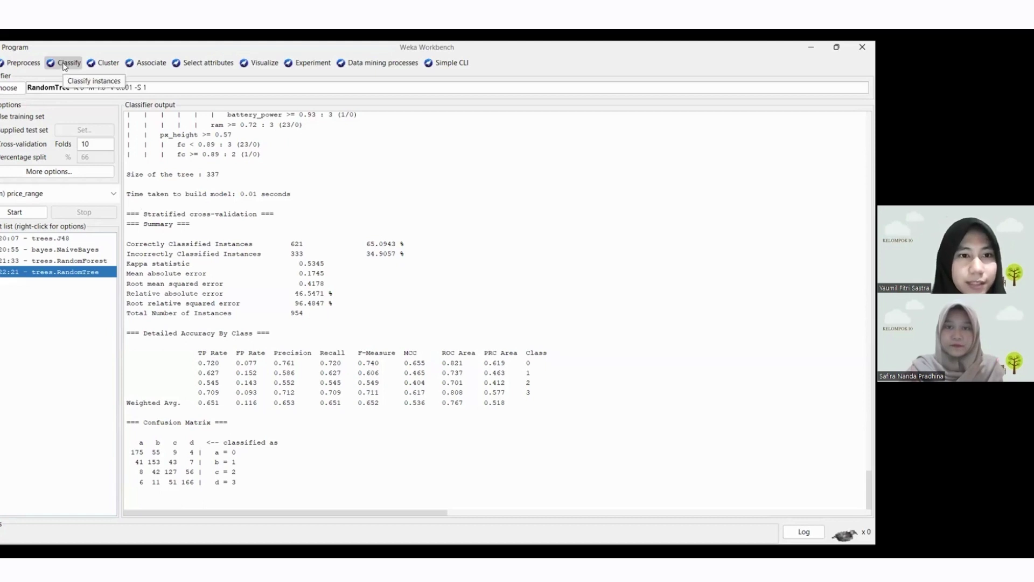
# Choose the Logistic function classifier, keep price_range as the class attribute, and run it with 10-fold cross-validation
pyautogui.click(16, 89)
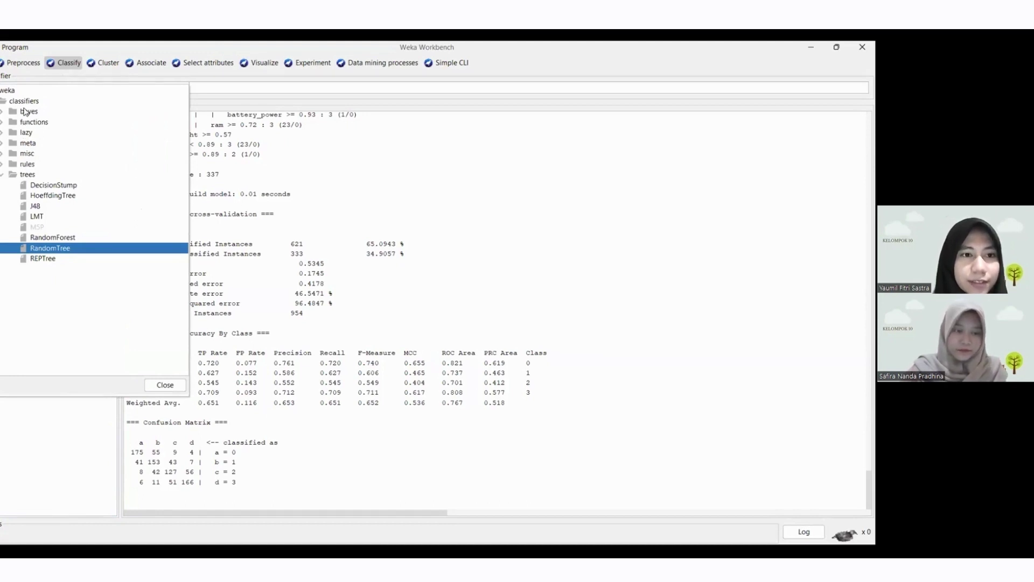
pyautogui.click(2, 123)
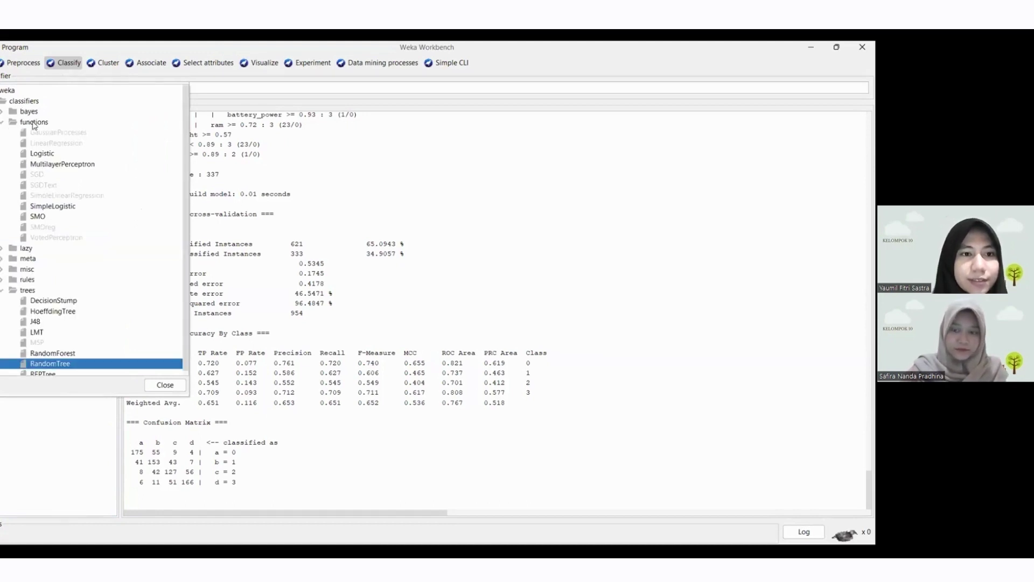
pyautogui.click(38, 154)
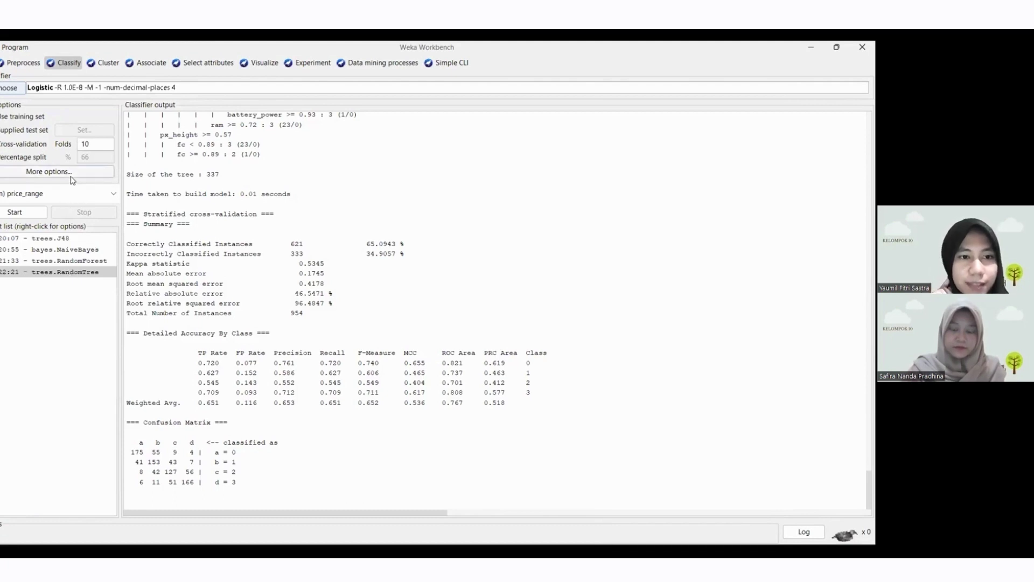
pyautogui.click(71, 194)
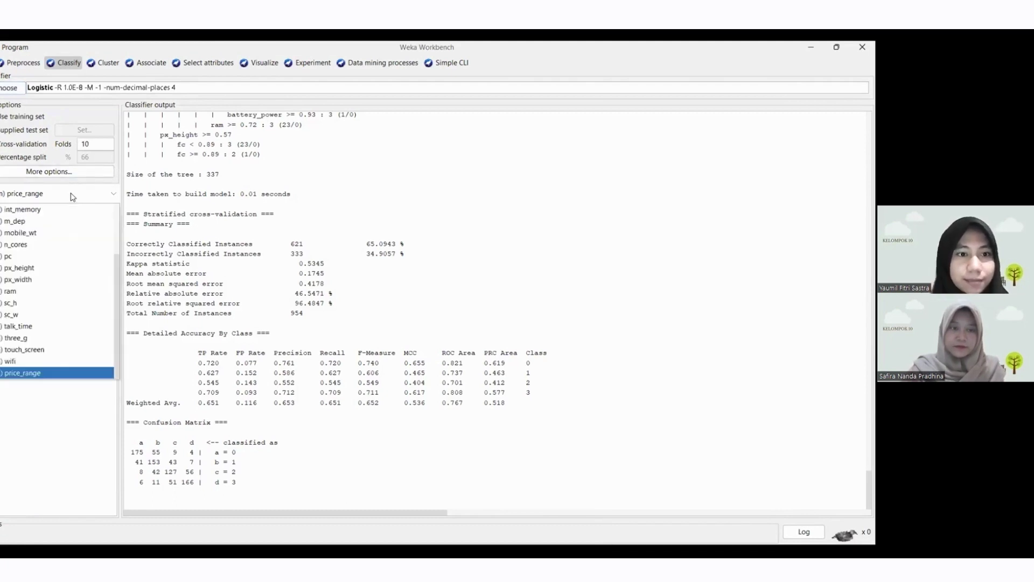
pyautogui.click(70, 195)
pyautogui.click(26, 212)
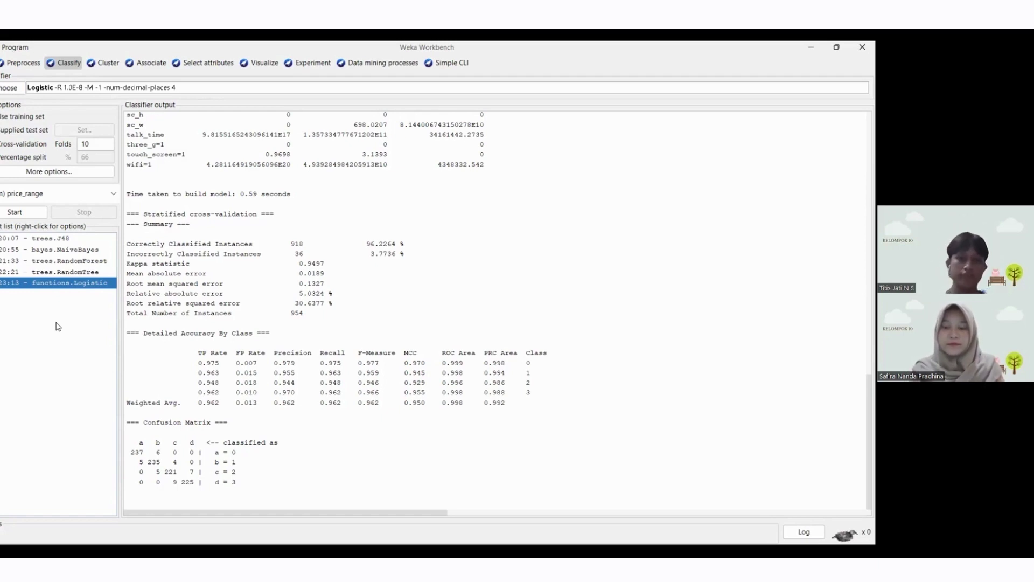
# Switch to the two testing data workbooks in Excel and examine the id column and remaining attributes of the raw data
pyautogui.moveTo(561, 543)
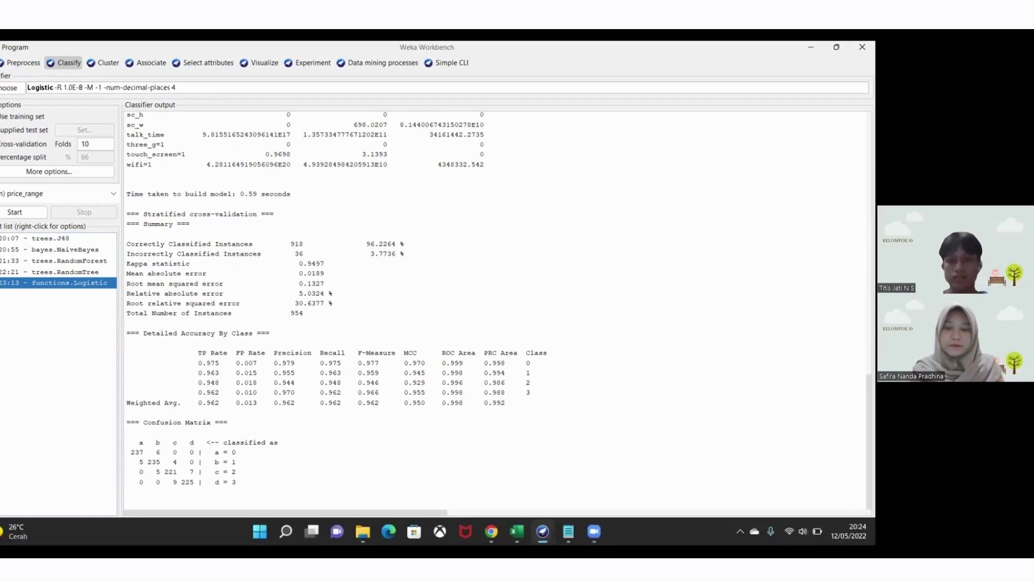
pyautogui.click(516, 532)
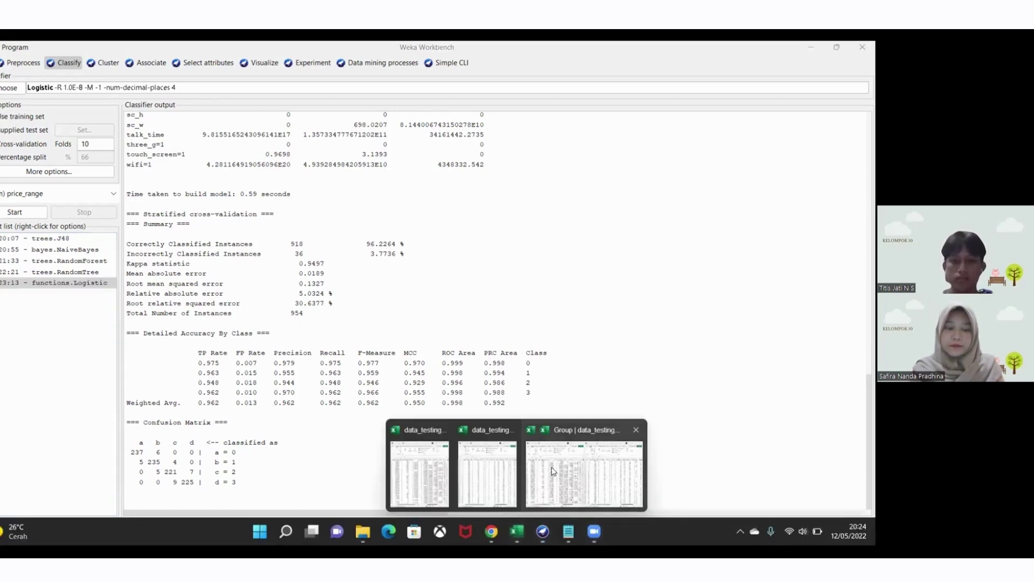
pyautogui.hotkey('alt', 'Tab')
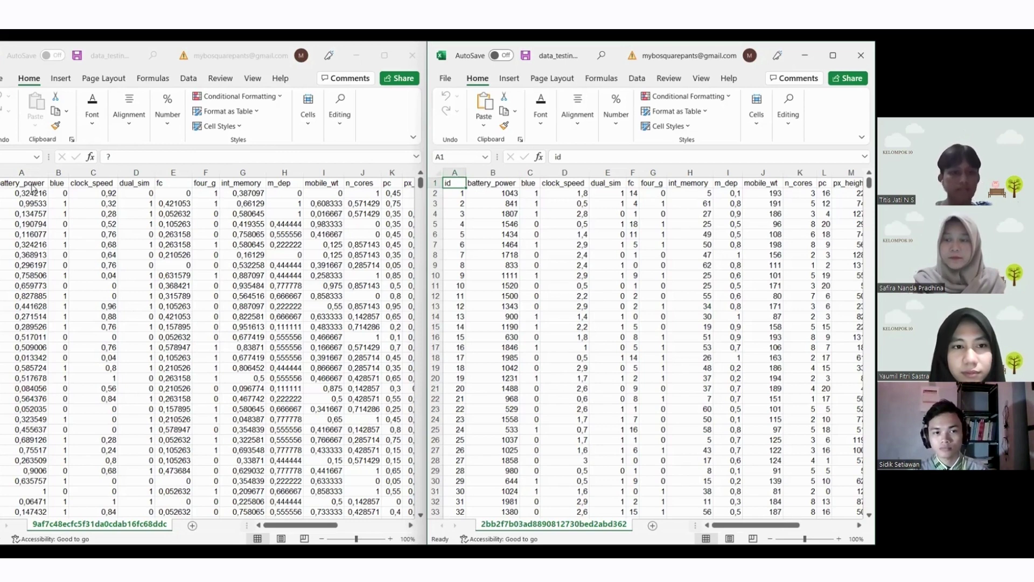
pyautogui.click(457, 173)
pyautogui.rightClick(458, 175)
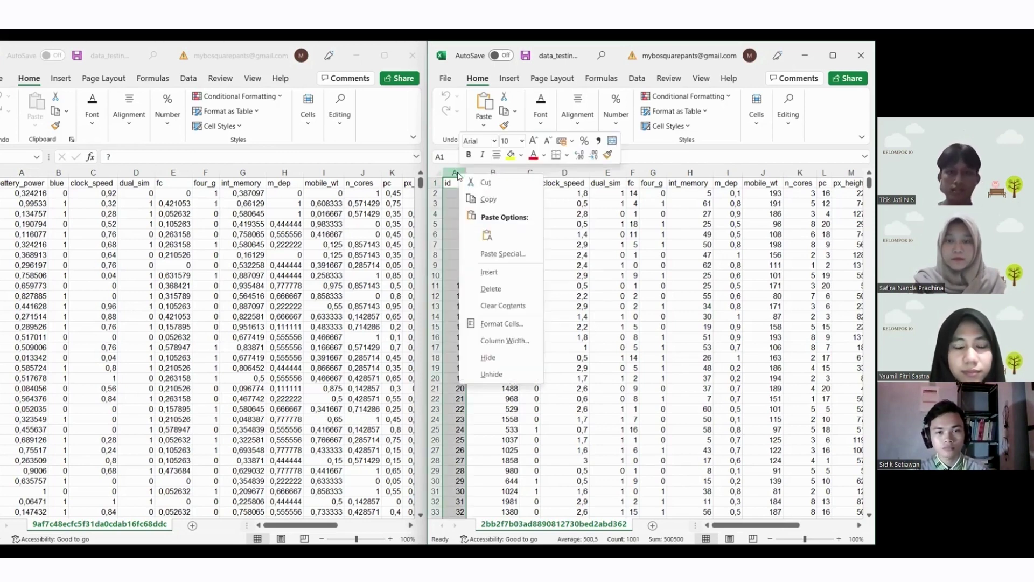
pyautogui.press('Escape')
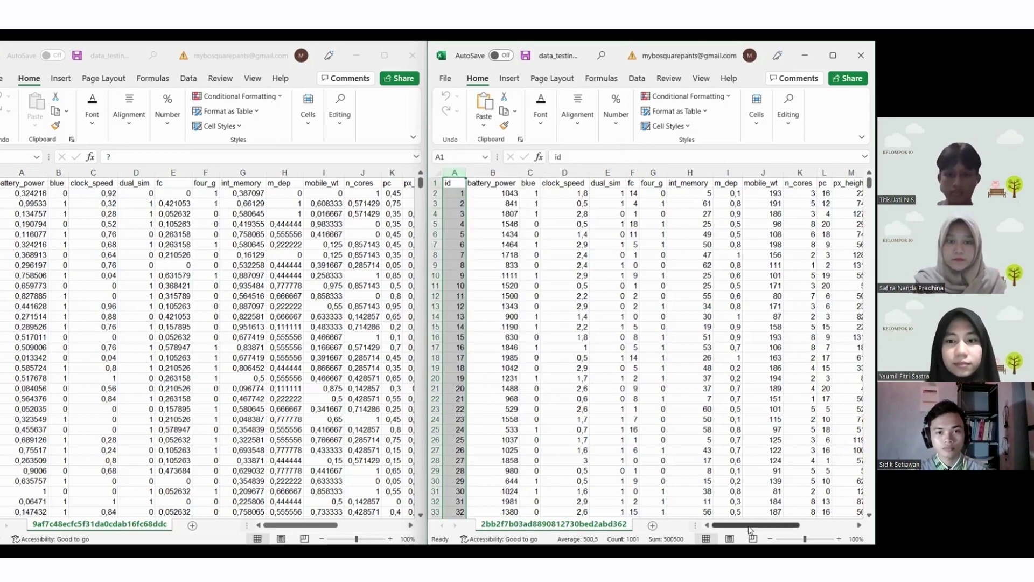
pyautogui.moveTo(749, 530); pyautogui.dragTo(803, 530)
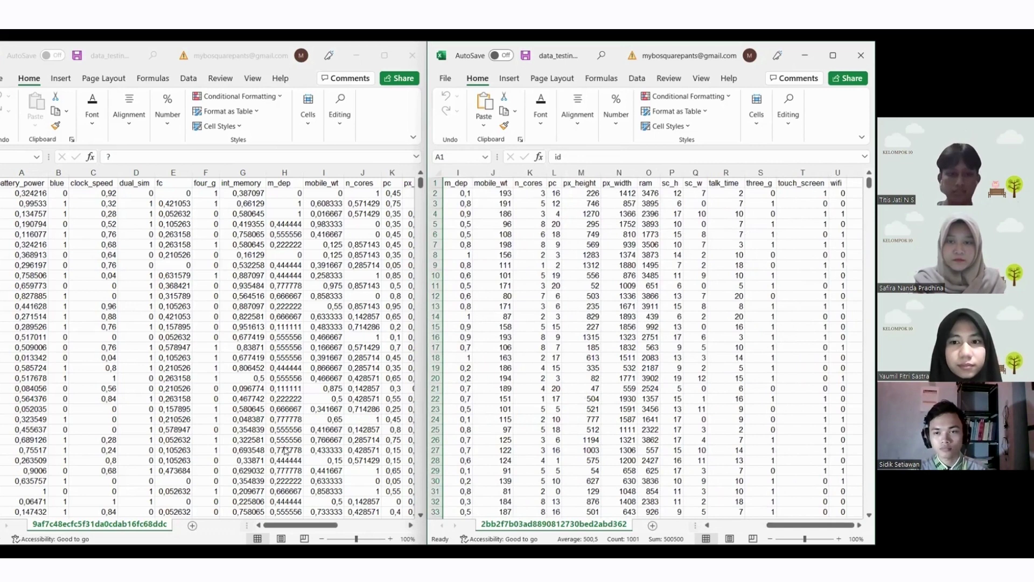
# Compare the price_range column of the normalized testing data with the column after wifi in the raw testing data
pyautogui.click(361, 191)
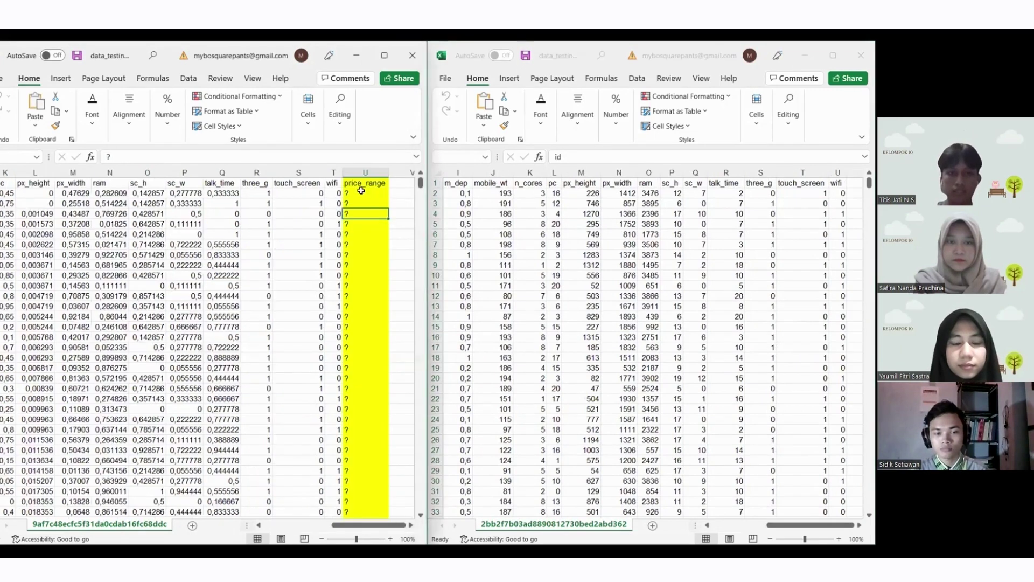
pyautogui.click(361, 183)
pyautogui.moveTo(381, 525); pyautogui.dragTo(360, 525)
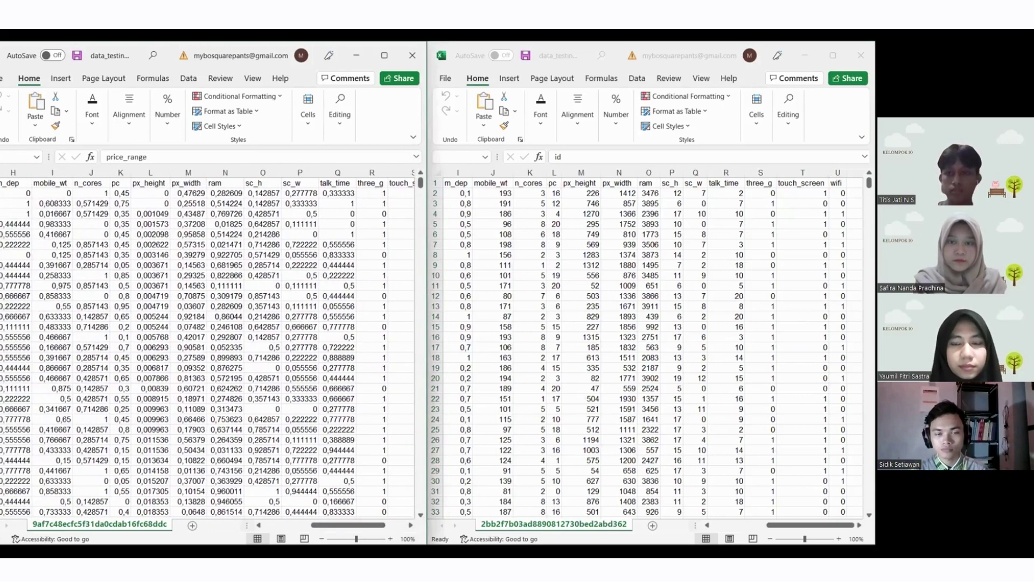
pyautogui.hotkey('alt', 'Tab')
pyautogui.click(855, 183)
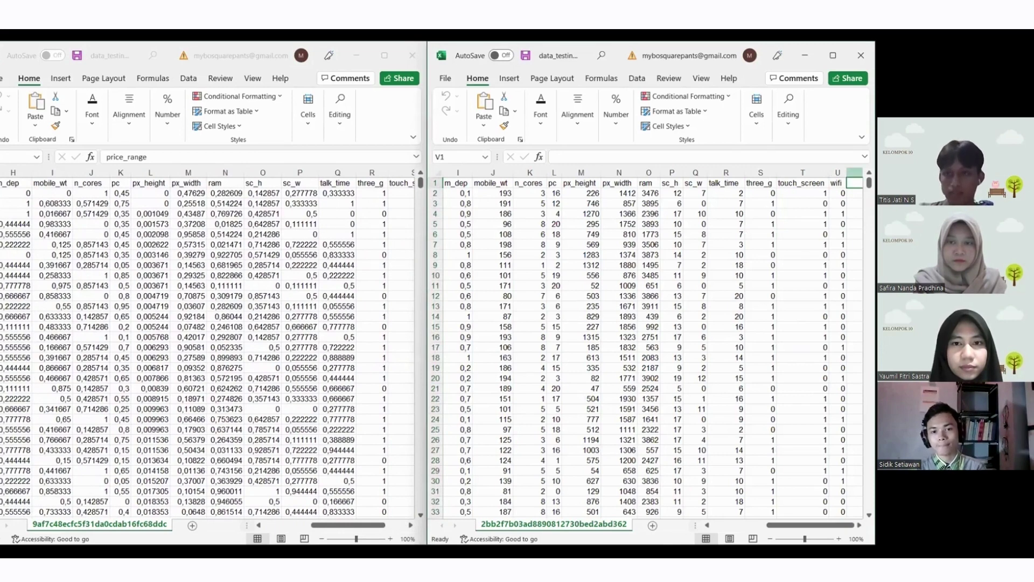
pyautogui.rightClick(855, 173)
pyautogui.click(799, 201)
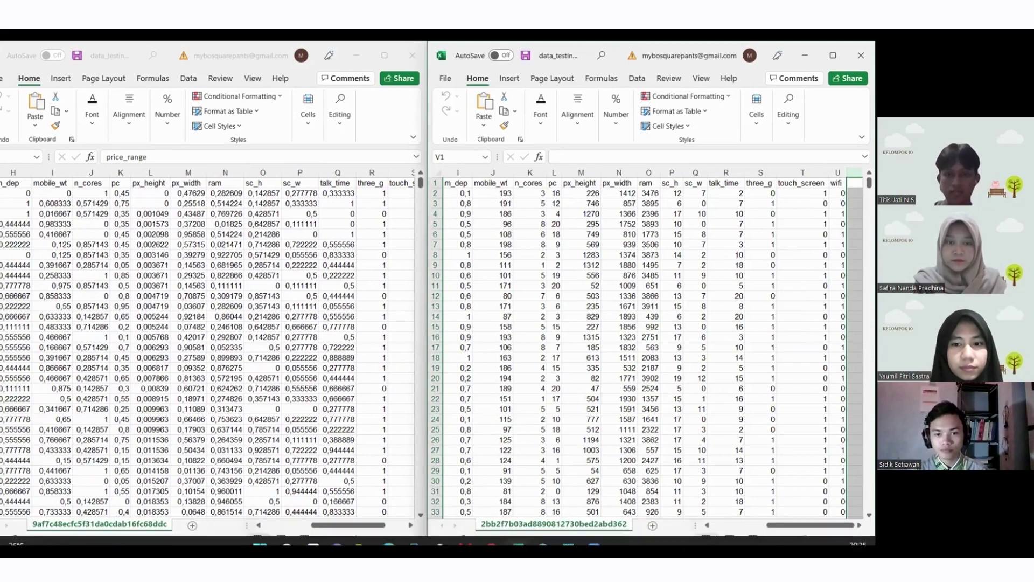
# Switch to the Weka Workbench and load data_testing.arff from the PROJECT 1 folder as the supplied test set
pyautogui.moveTo(543, 531)
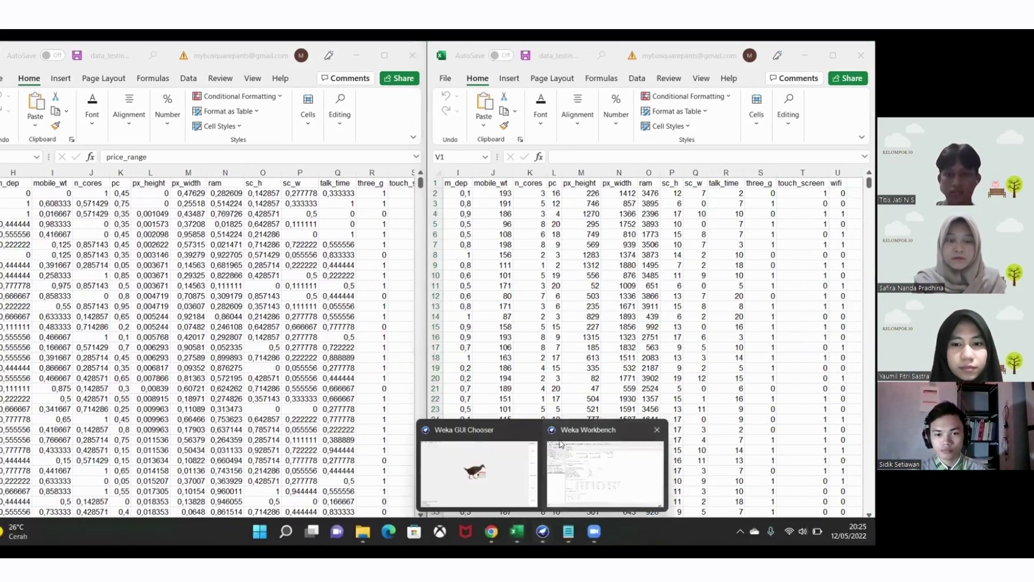
pyautogui.click(608, 468)
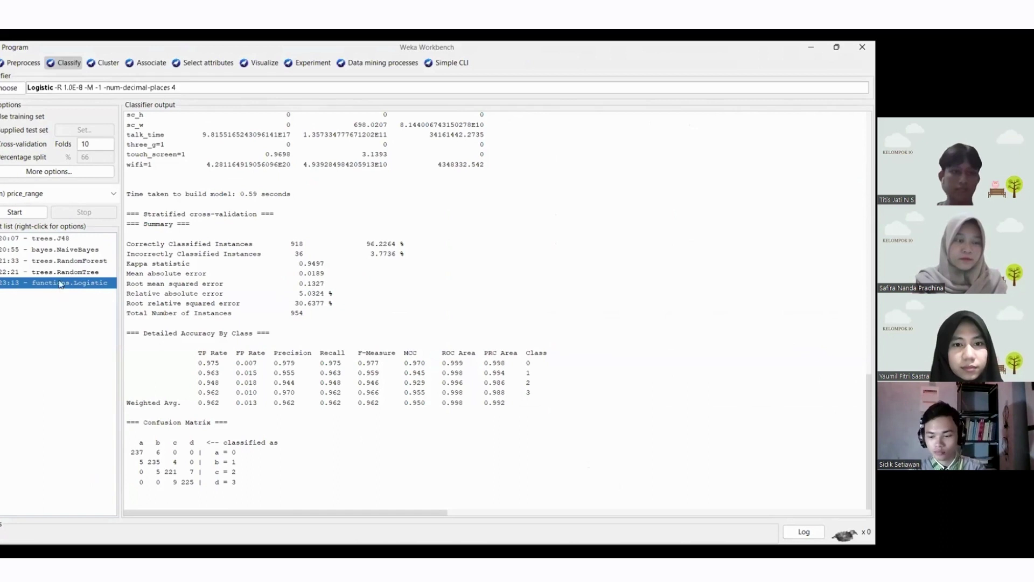
pyautogui.click(27, 130)
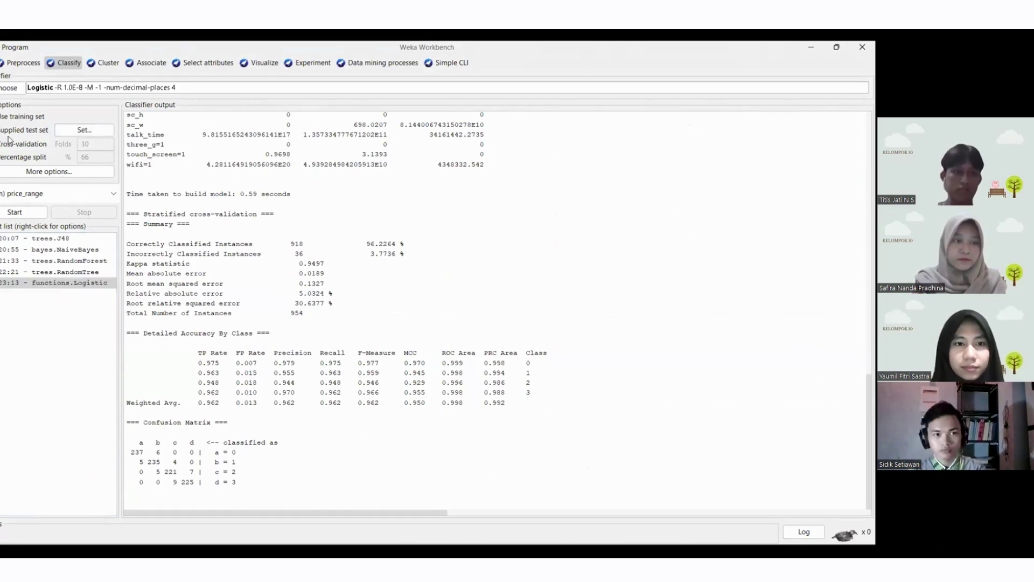
pyautogui.click(85, 131)
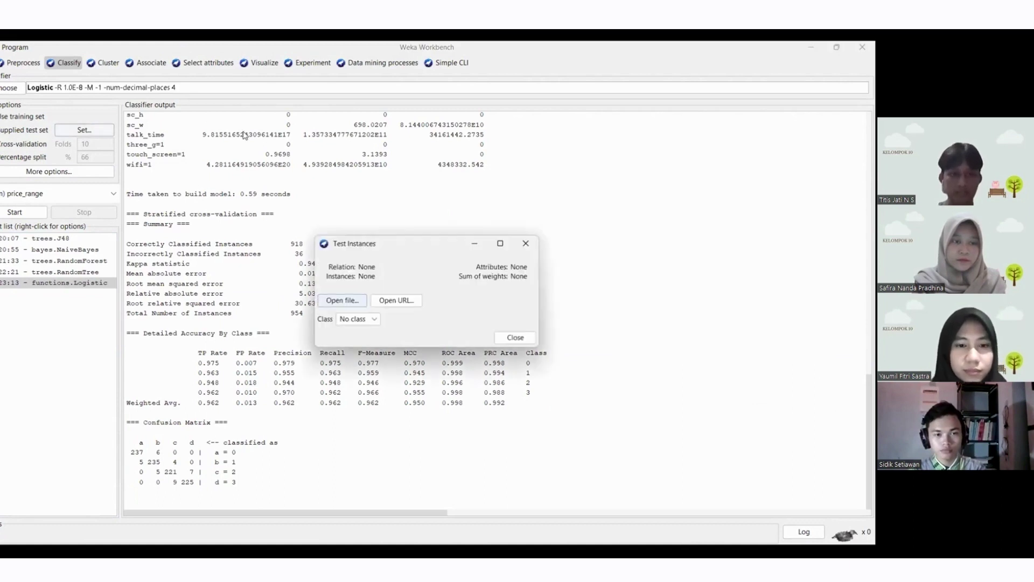
pyautogui.click(354, 299)
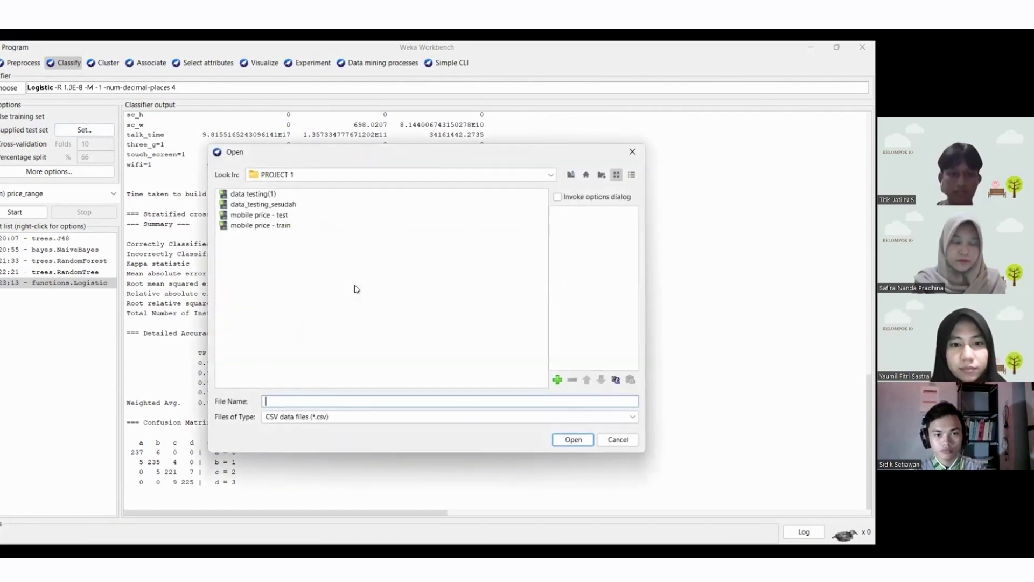
pyautogui.click(451, 417)
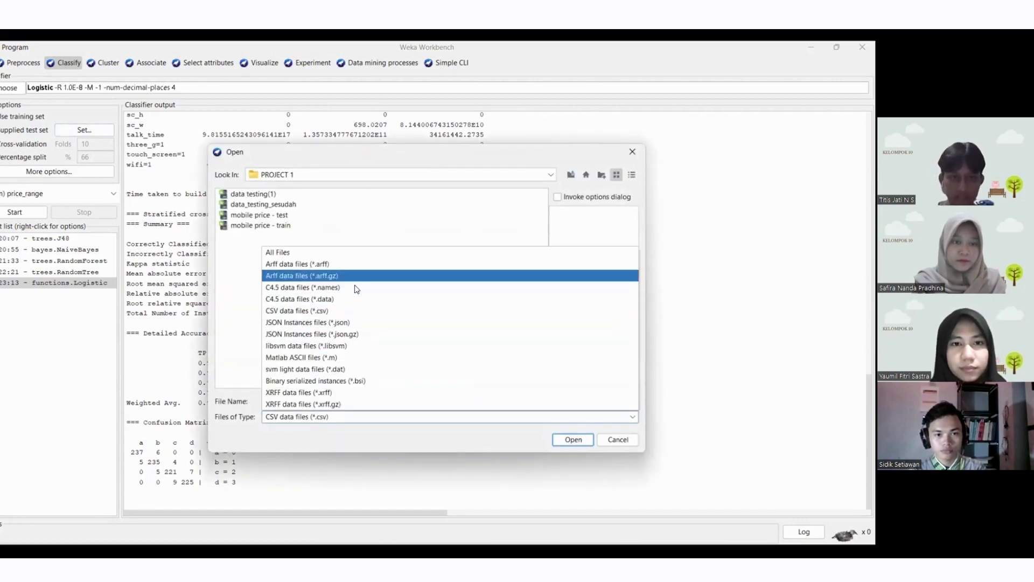
pyautogui.click(280, 264)
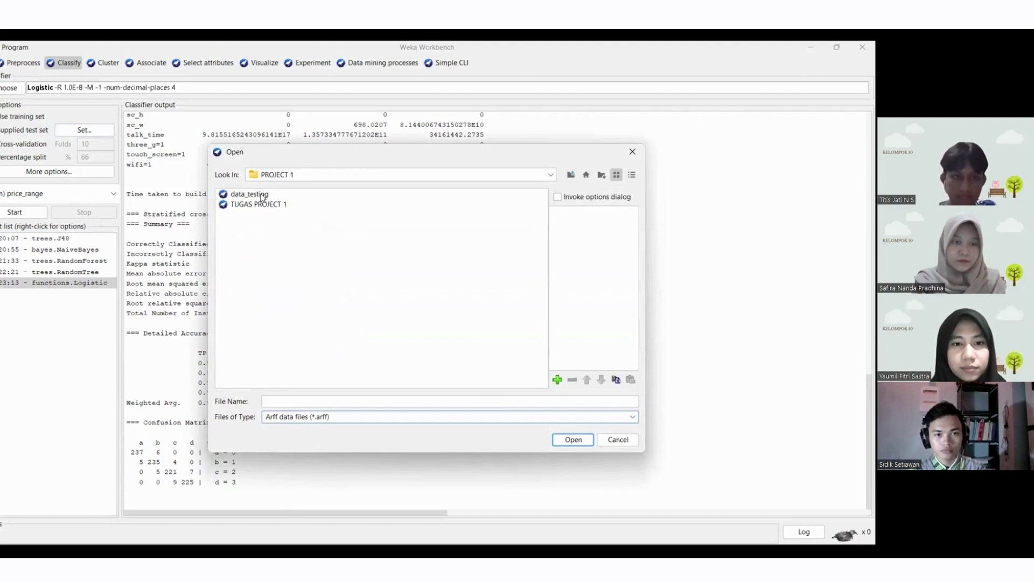
pyautogui.click(249, 194)
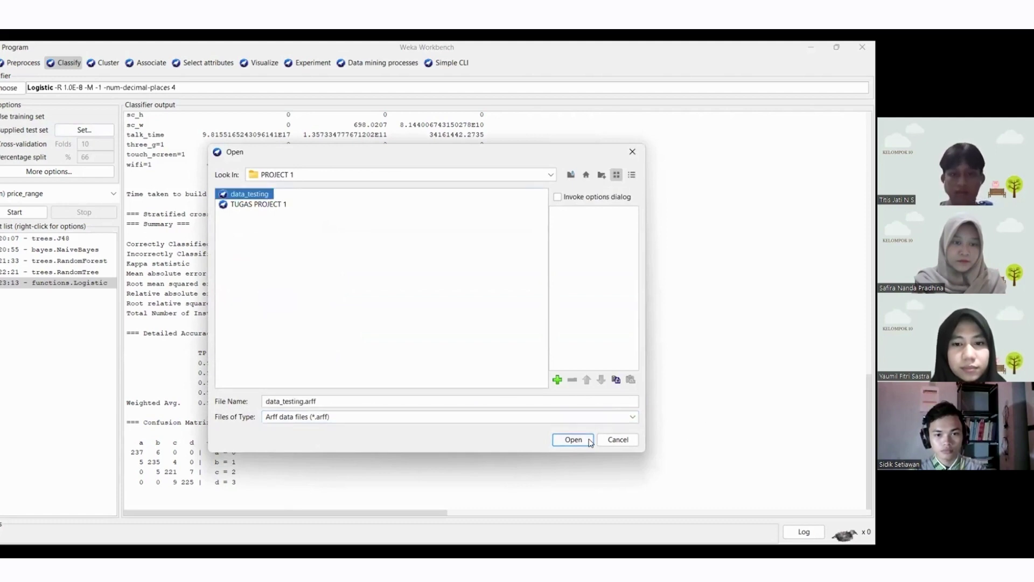
pyautogui.click(591, 443)
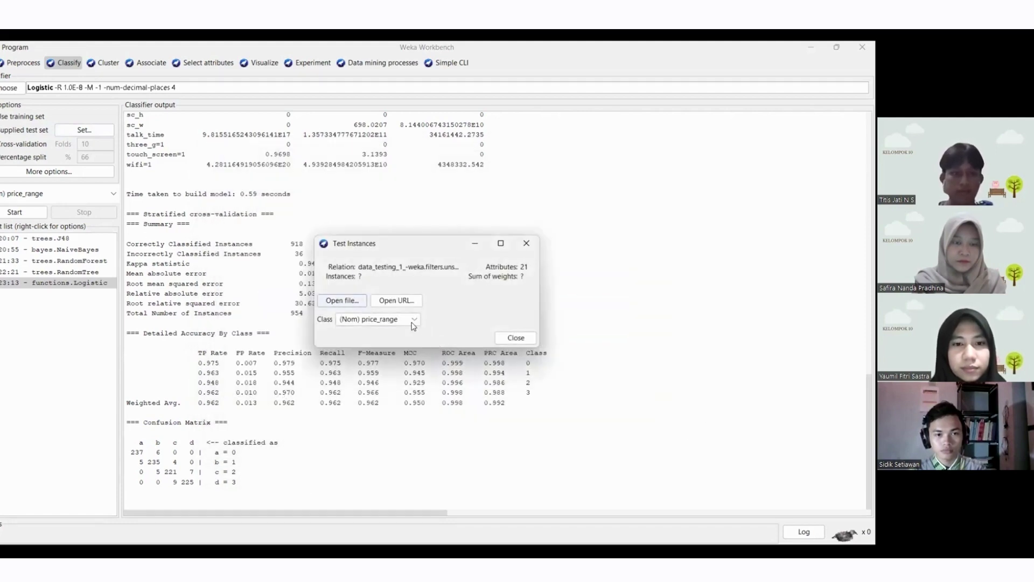
# Set price_range as the test set's class and evaluate Logistic on it, accepting the InputMappedClassifier wrapper, and review the attribute mappings and summary
pyautogui.click(412, 322)
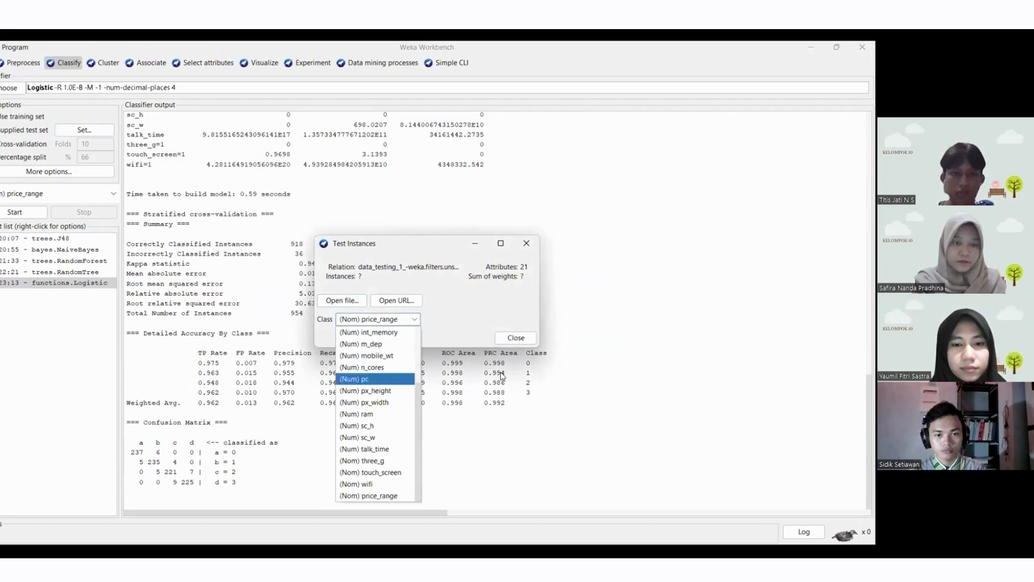
pyautogui.click(377, 495)
pyautogui.click(516, 337)
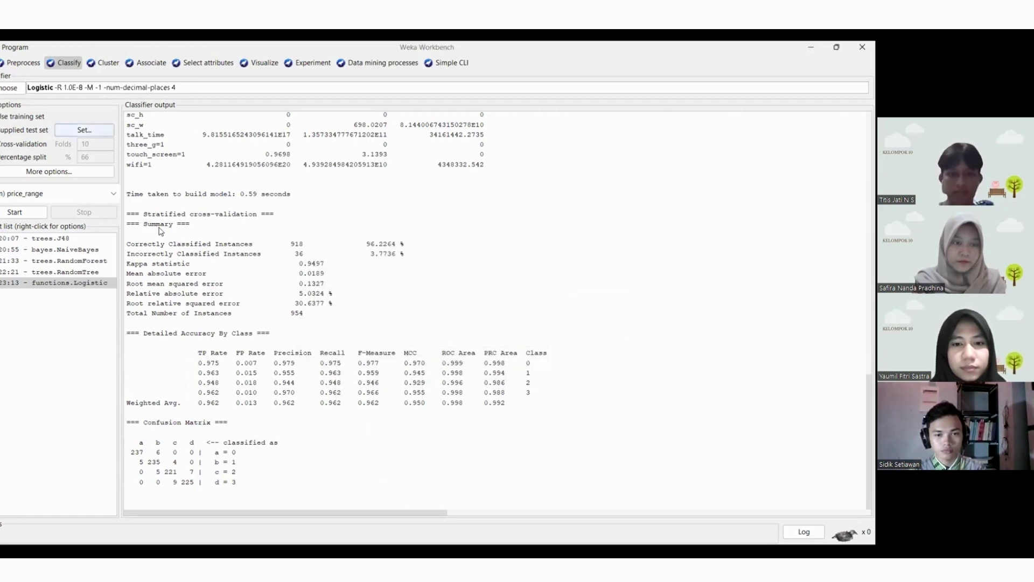
pyautogui.click(30, 212)
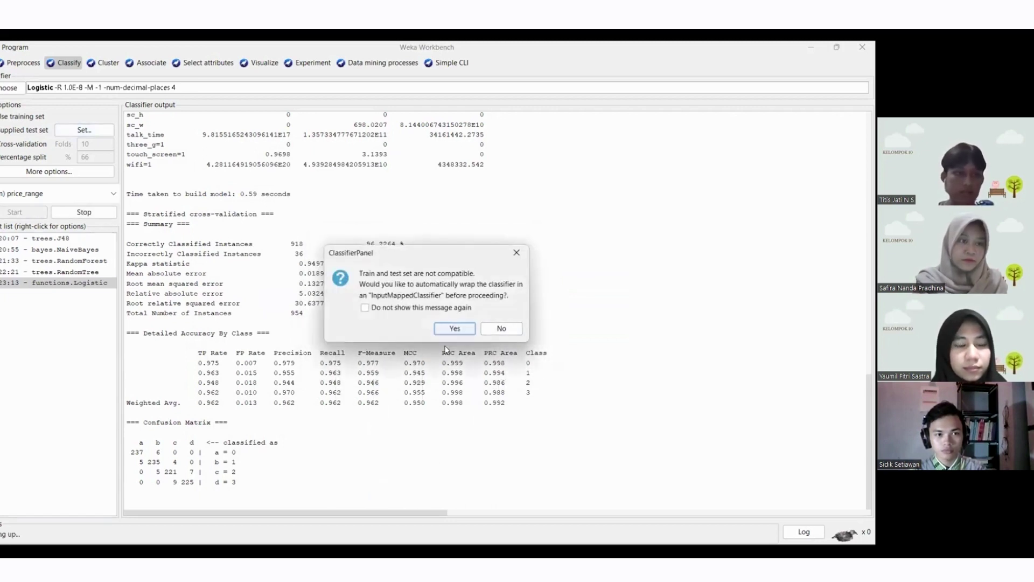
pyautogui.click(455, 328)
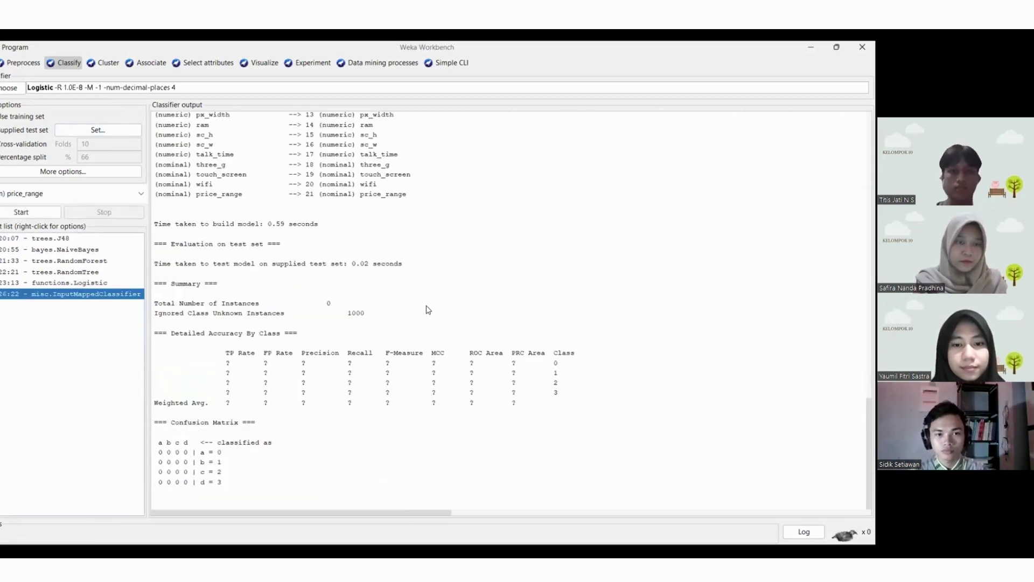
pyautogui.scroll(6, 428, 310)
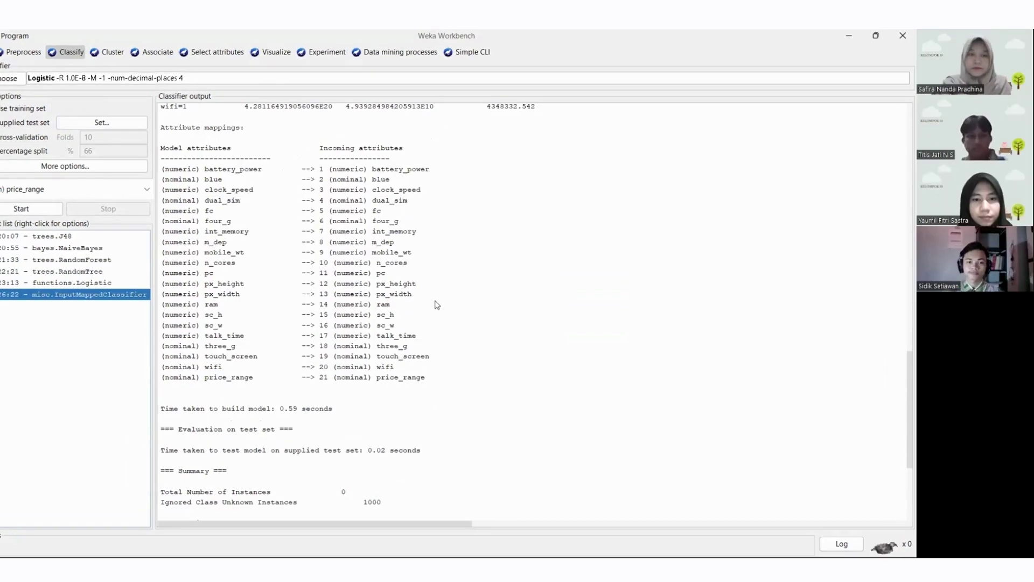
pyautogui.scroll(-6, 437, 305)
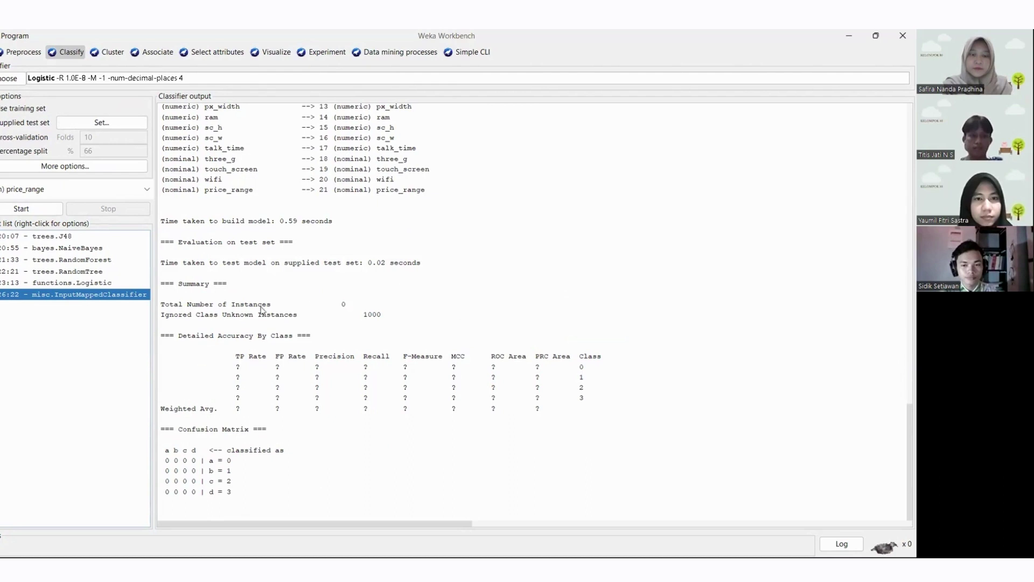
# Open the classifier errors plot for the cross-validated functions.Logistic result and raise its jitter to slightly past the middle
pyautogui.rightClick(117, 287)
pyautogui.click(139, 295)
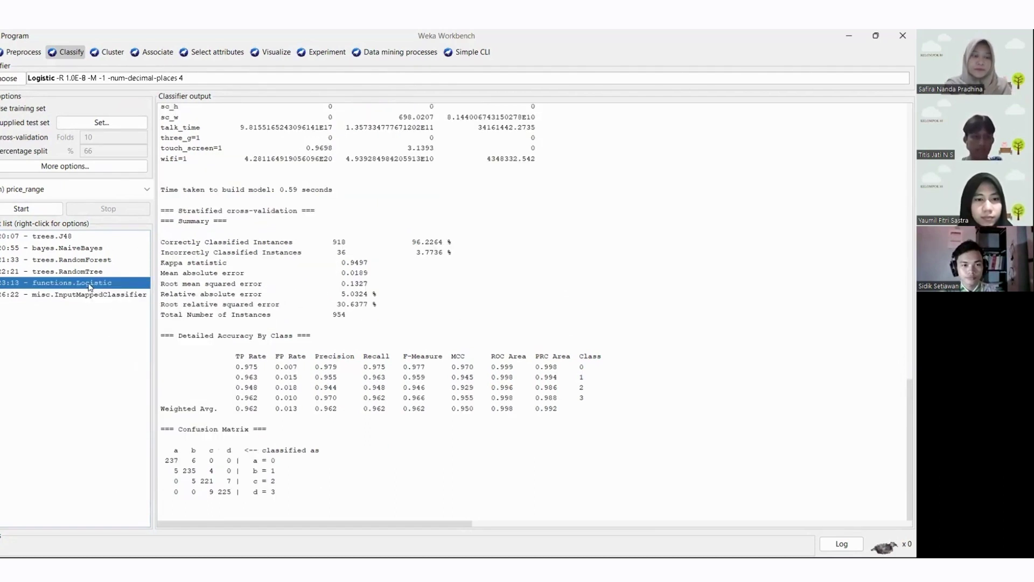
pyautogui.rightClick(89, 283)
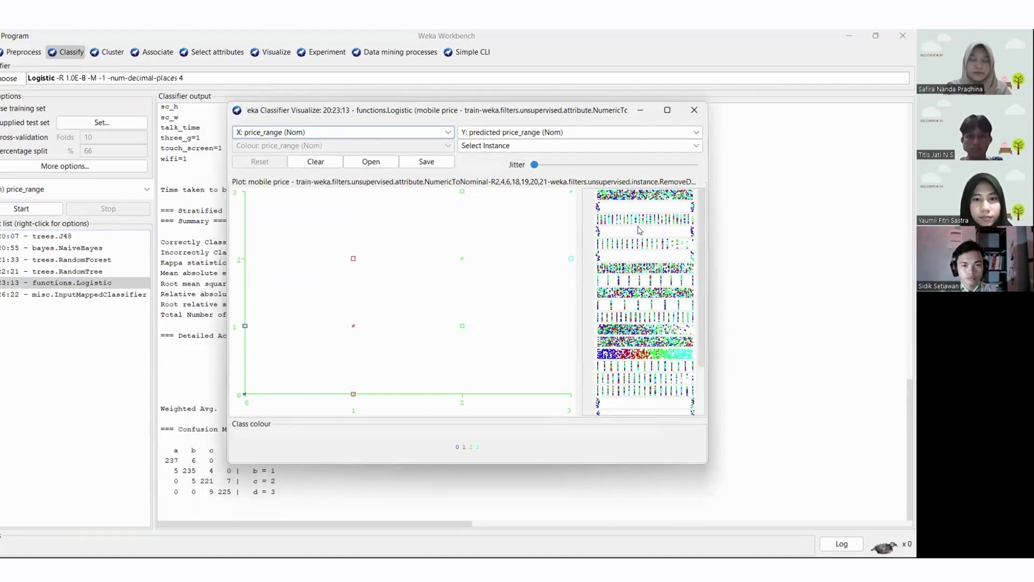
pyautogui.moveTo(535, 164); pyautogui.dragTo(624, 167)
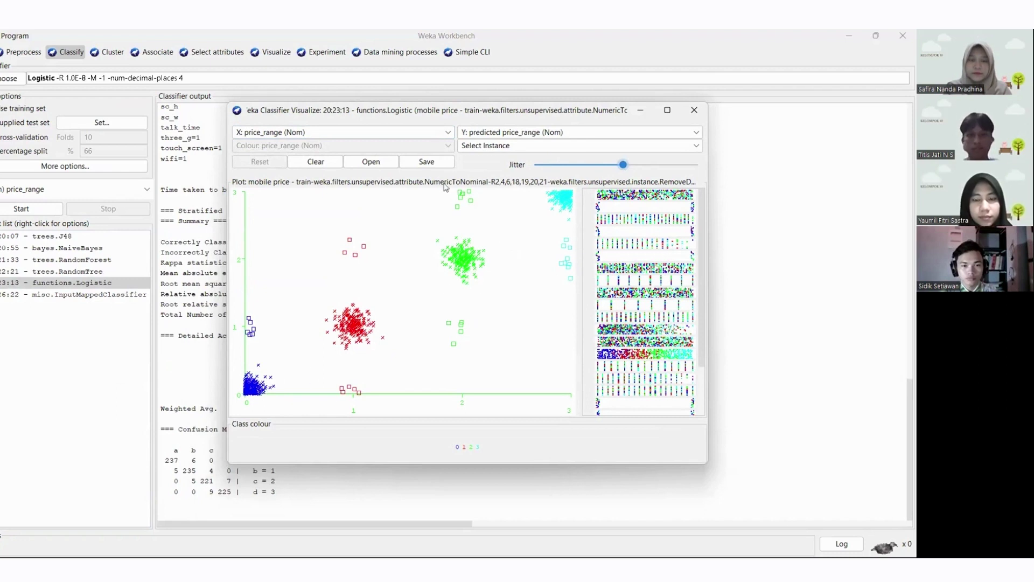
# Save the plot data as the ARFF file "hasil prediksi" in PROJECT 1 under PENGANTAR DATA MINING in SEMESTER 6, and close the plot
pyautogui.click(434, 163)
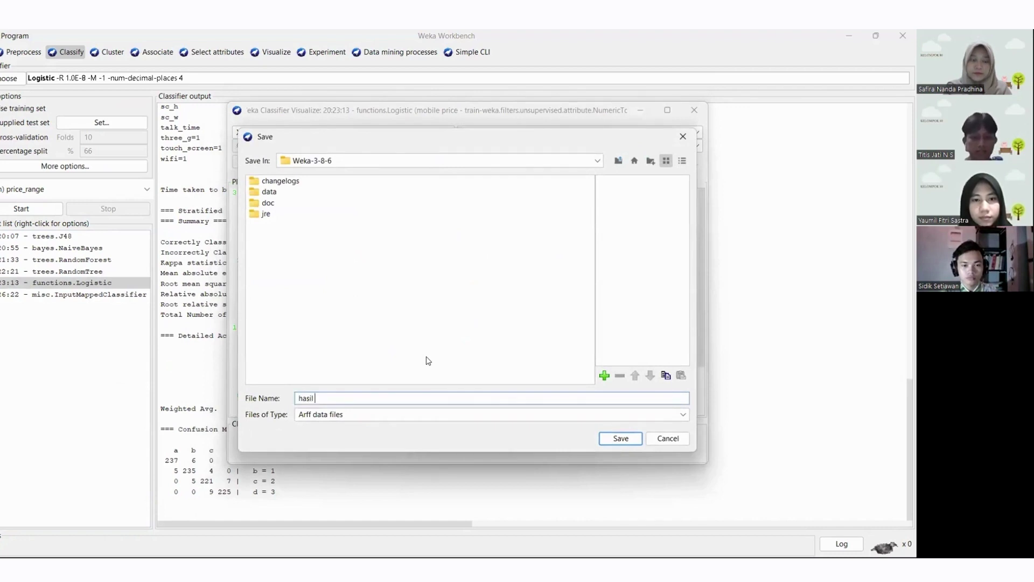
pyautogui.write('hasil prediksi')
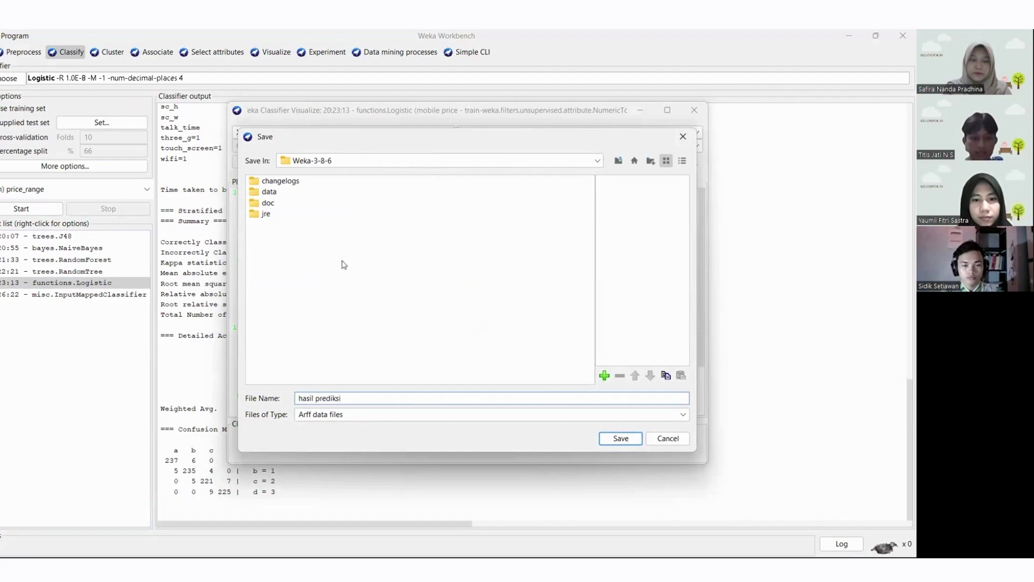
pyautogui.click(617, 162)
pyautogui.press('BackSpace')
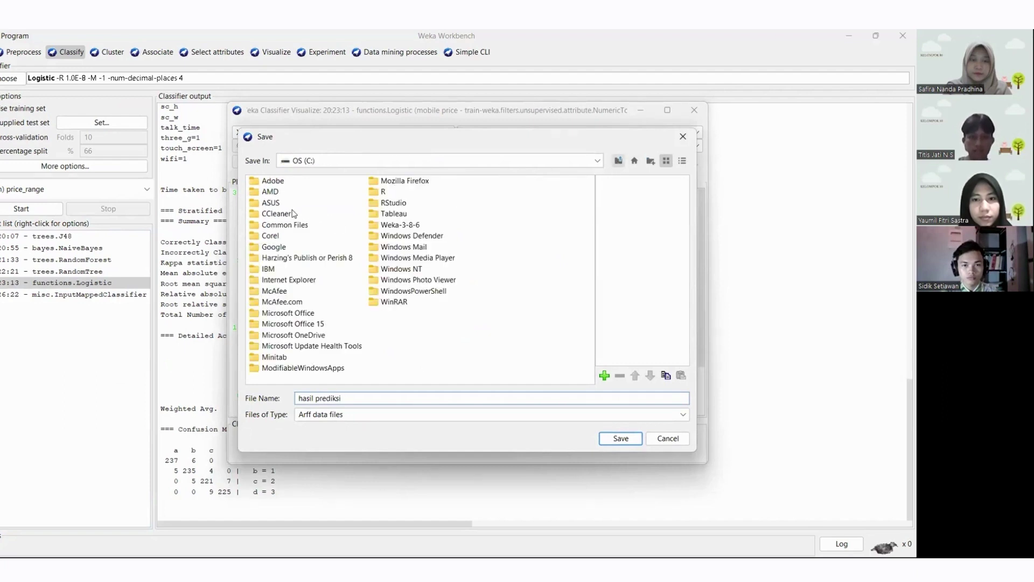
pyautogui.doubleClick(280, 191)
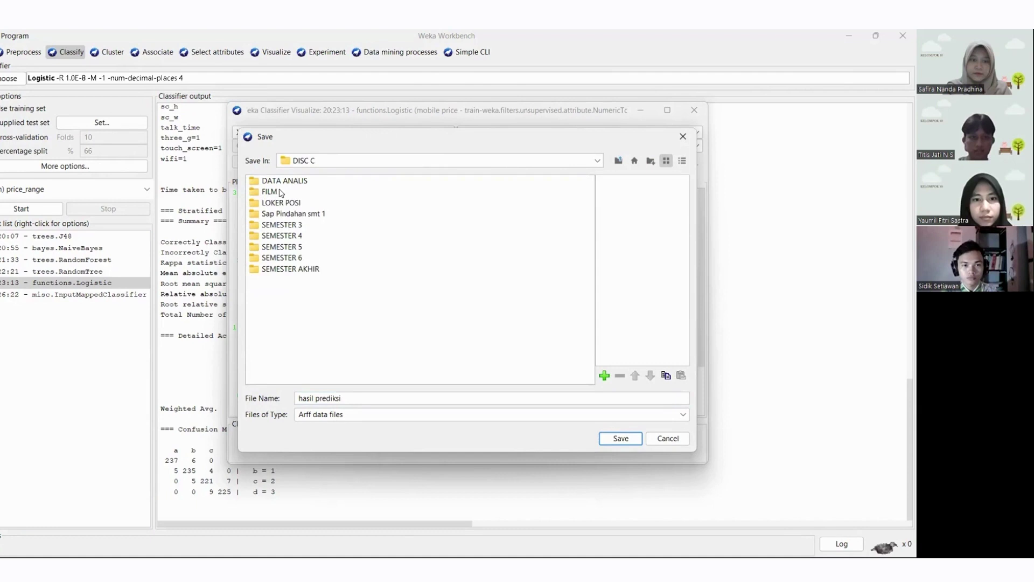
pyautogui.doubleClick(282, 259)
pyautogui.click(312, 251)
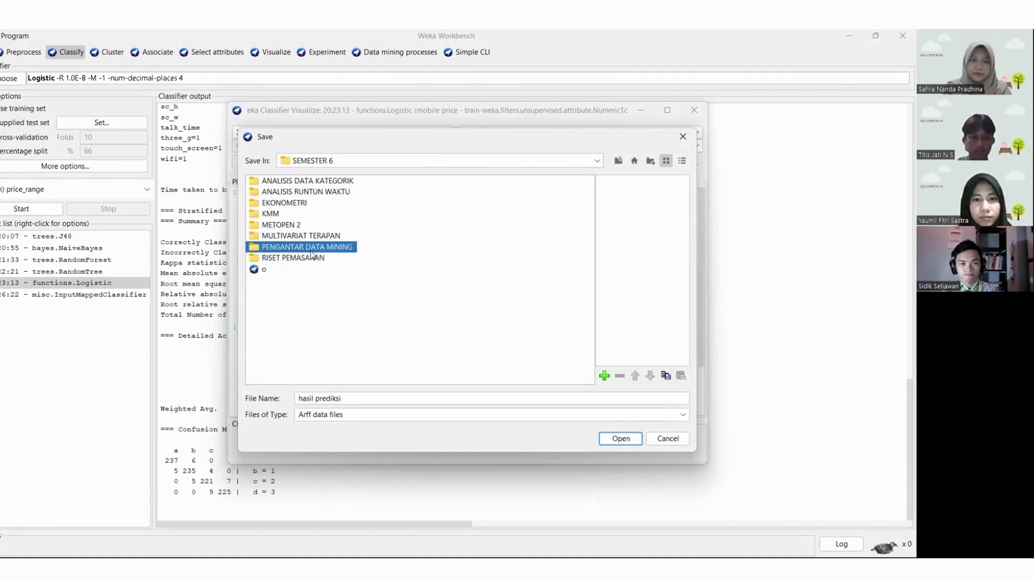
pyautogui.doubleClick(312, 250)
pyautogui.doubleClick(290, 185)
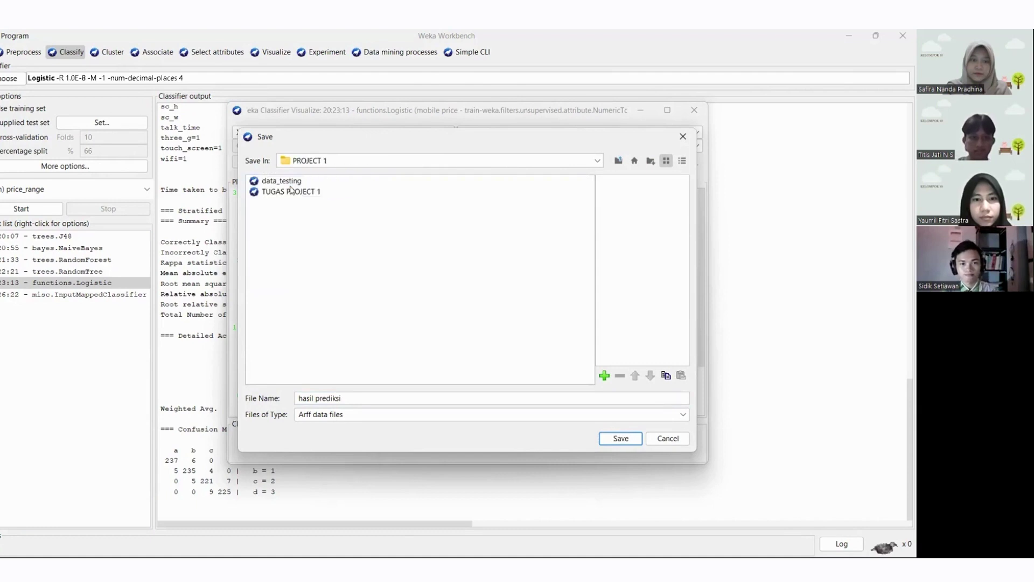
pyautogui.click(620, 438)
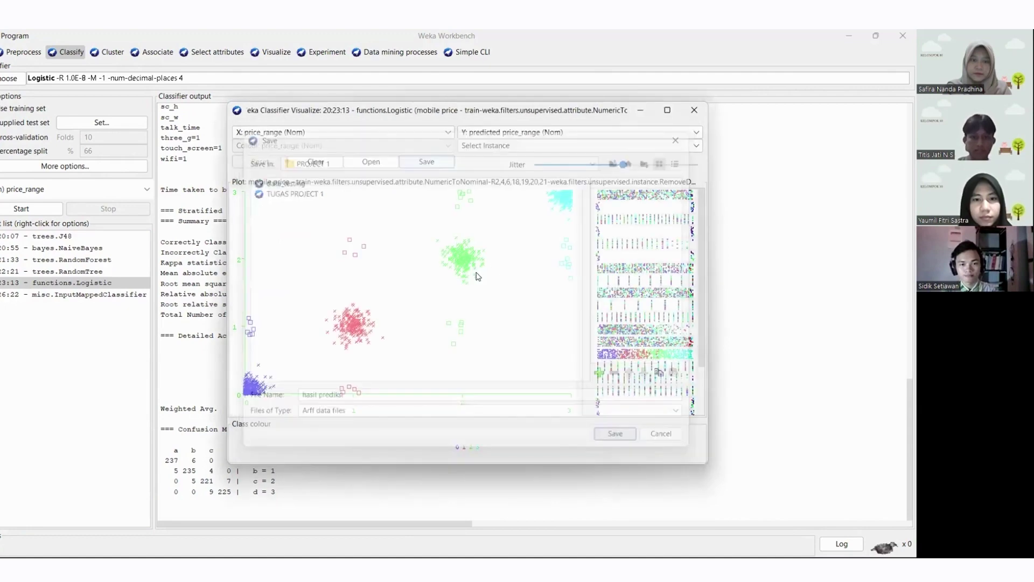
pyautogui.click(695, 112)
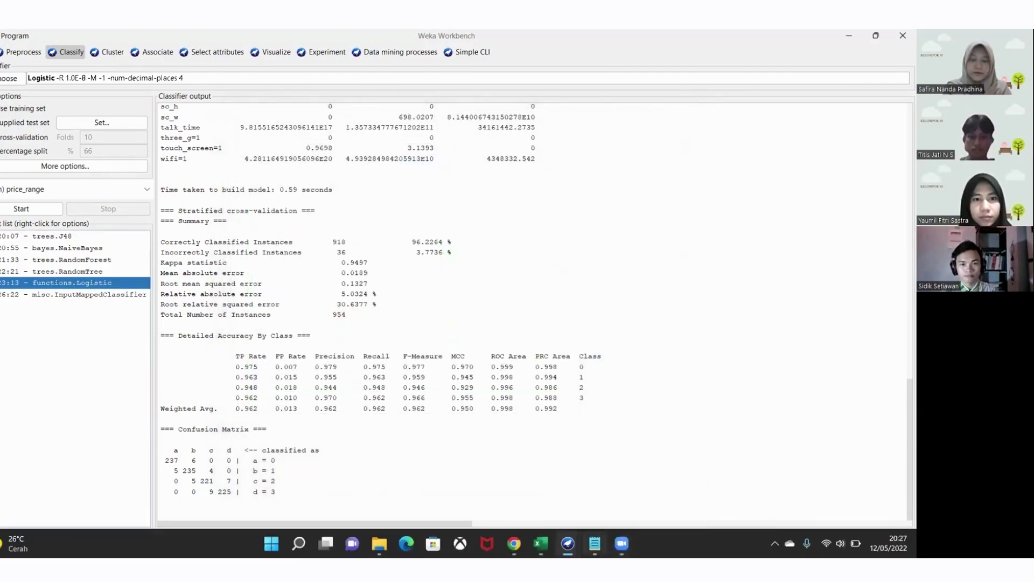
# Switch to the Weka GUI Chooser and launch the ARFF-Viewer
pyautogui.moveTo(568, 543)
pyautogui.click(533, 501)
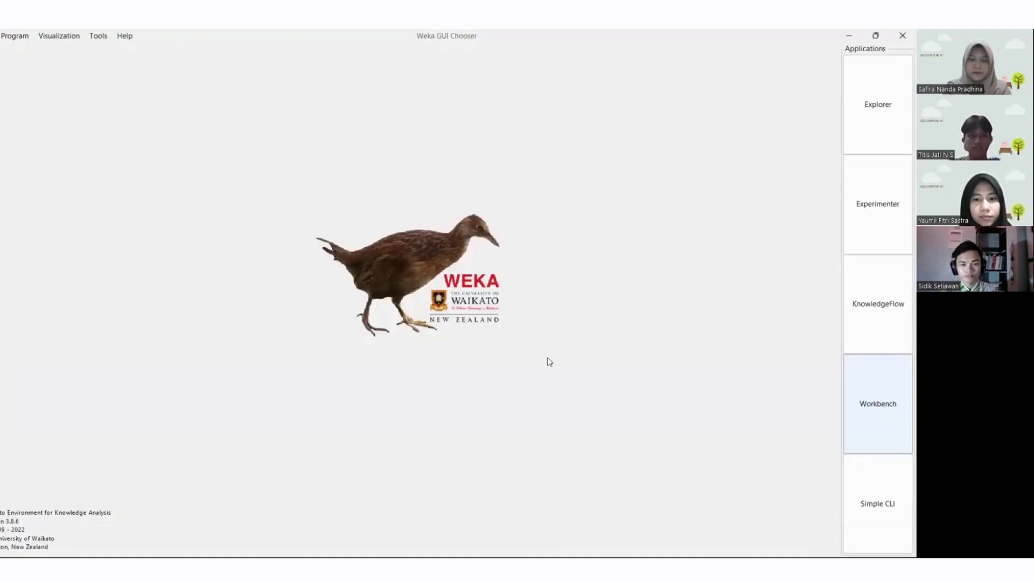
pyautogui.click(98, 36)
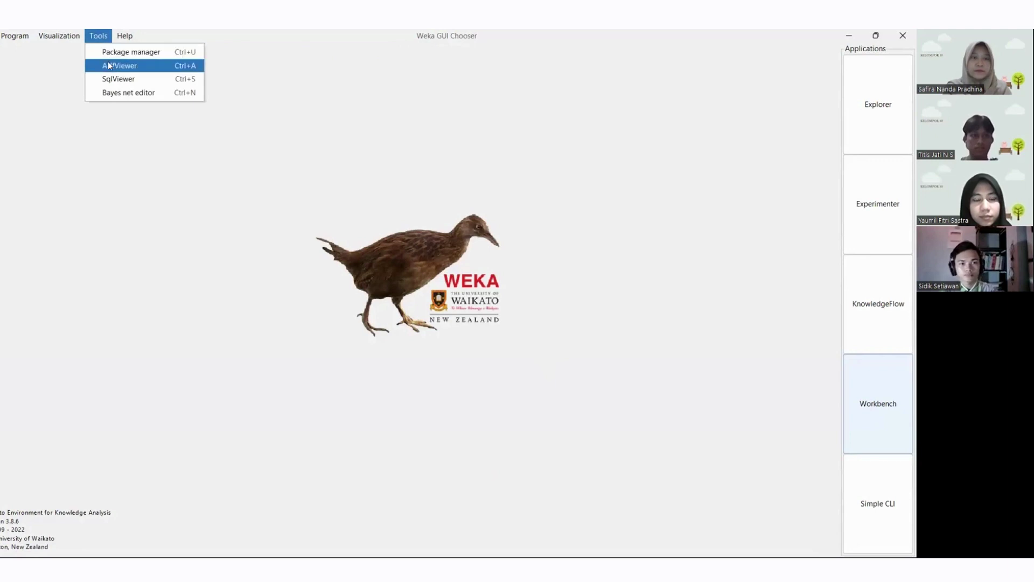
pyautogui.click(183, 65)
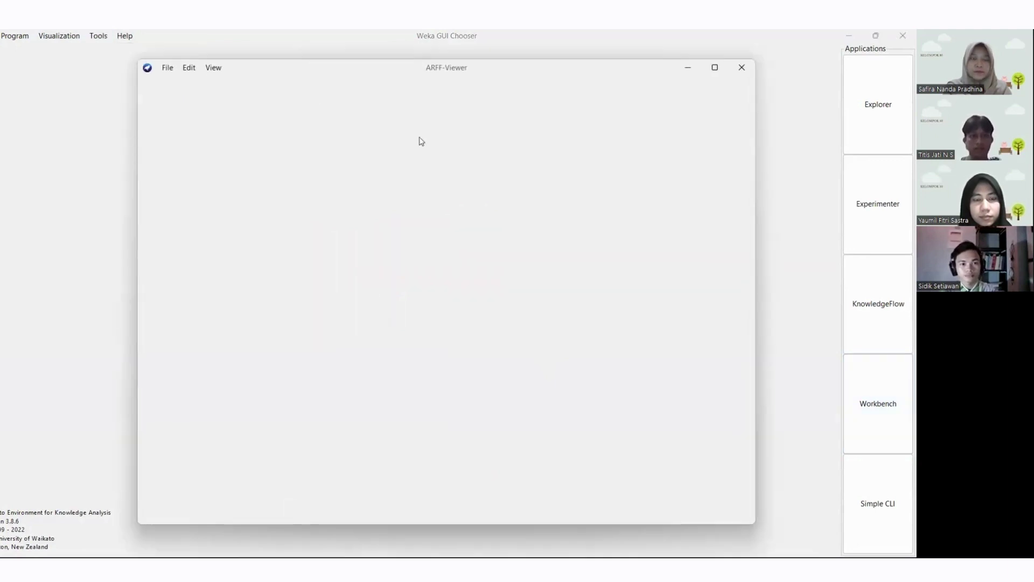
pyautogui.click(166, 70)
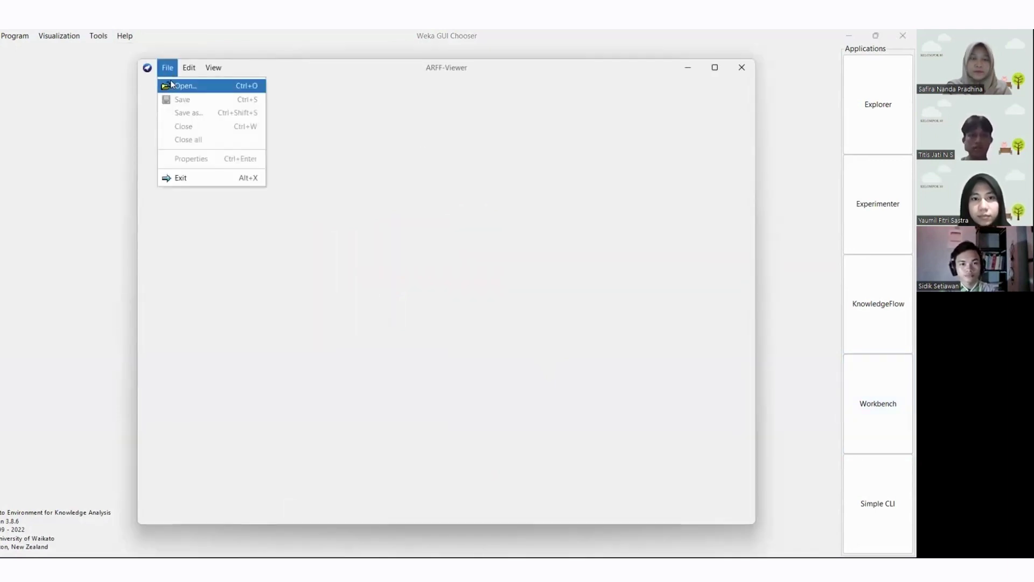
pyautogui.click(171, 81)
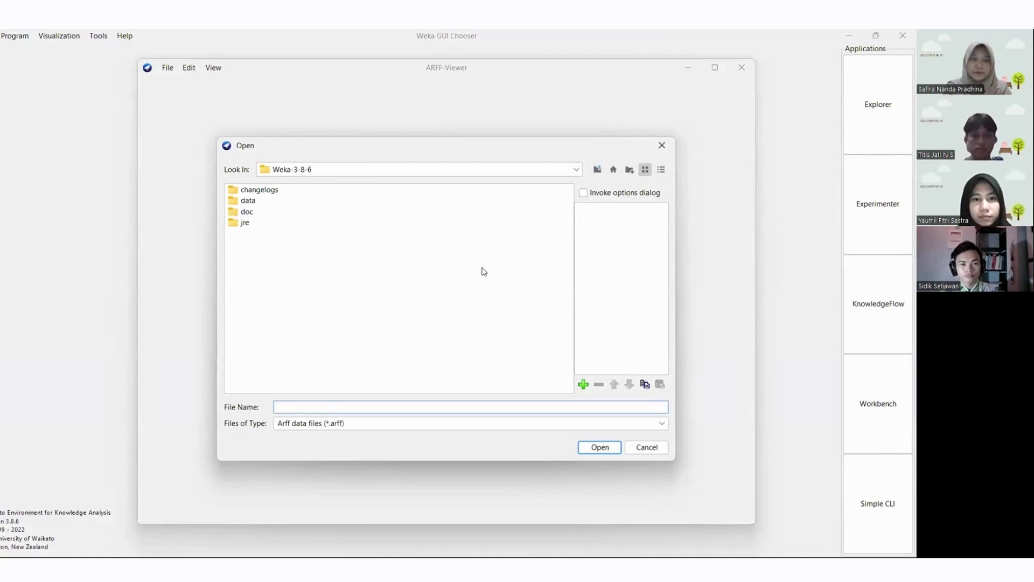
pyautogui.click(597, 170)
pyautogui.click(597, 171)
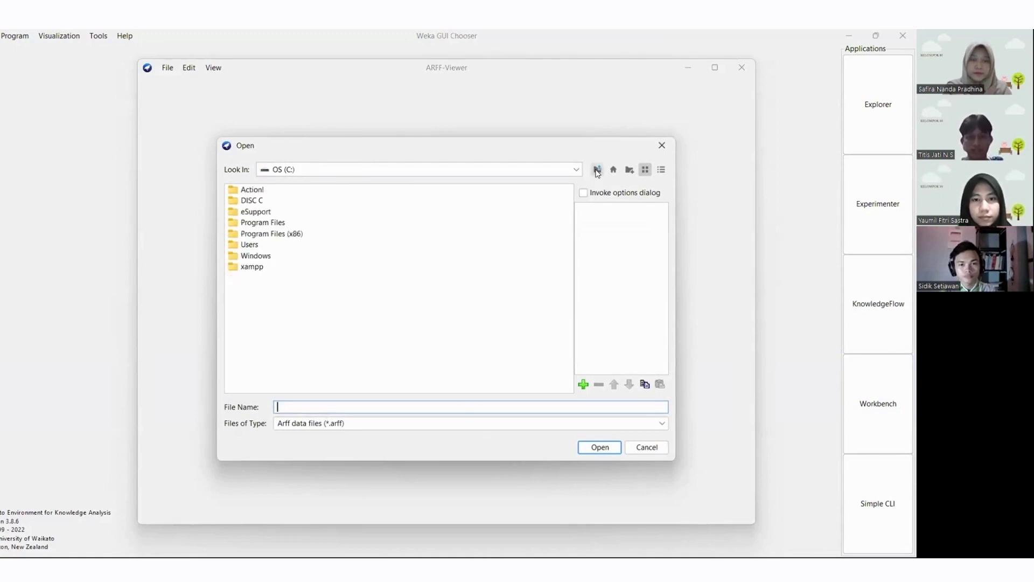
pyautogui.click(259, 203)
pyautogui.doubleClick(259, 203)
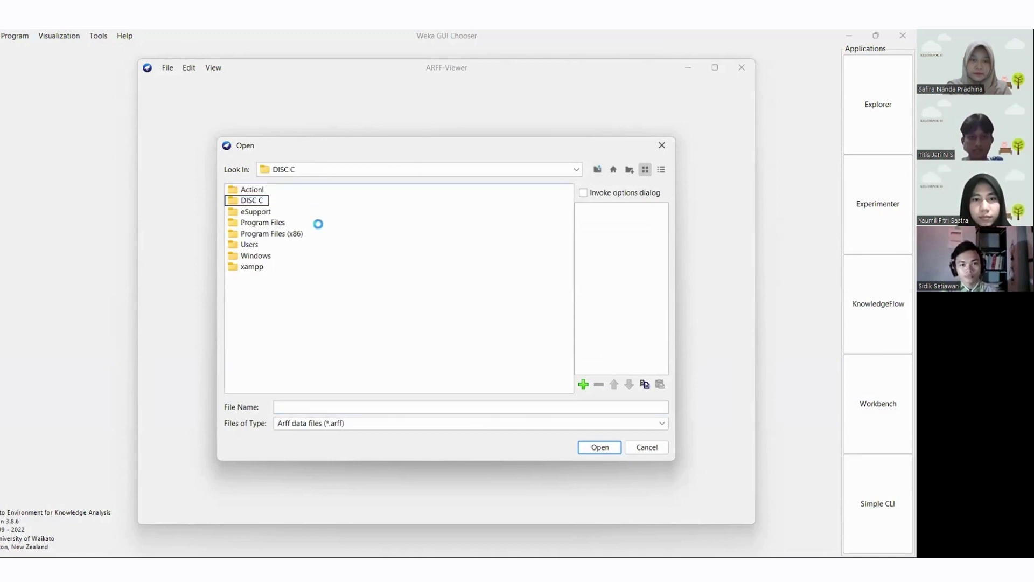
pyautogui.doubleClick(275, 266)
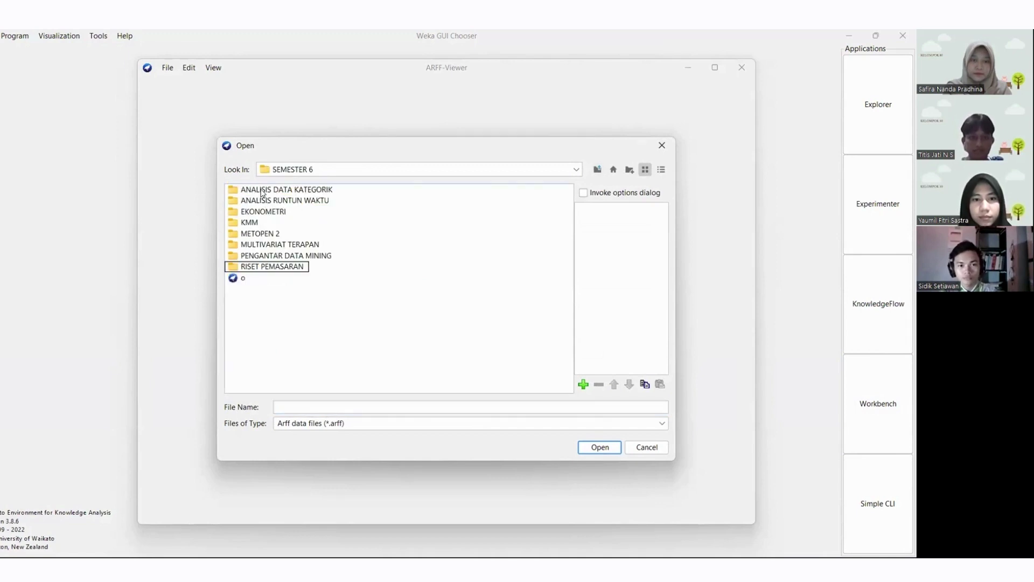
pyautogui.doubleClick(279, 255)
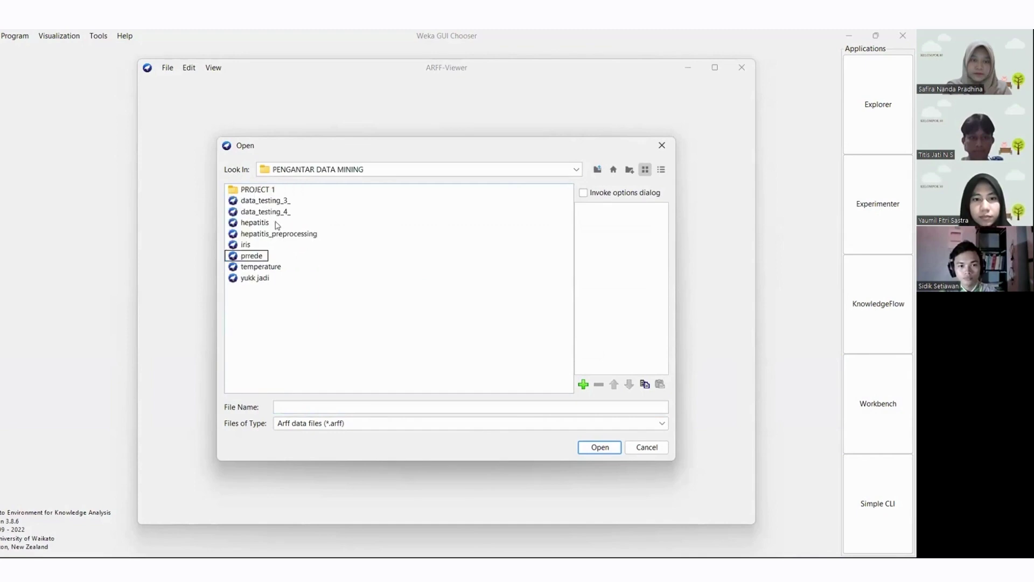
pyautogui.doubleClick(261, 200)
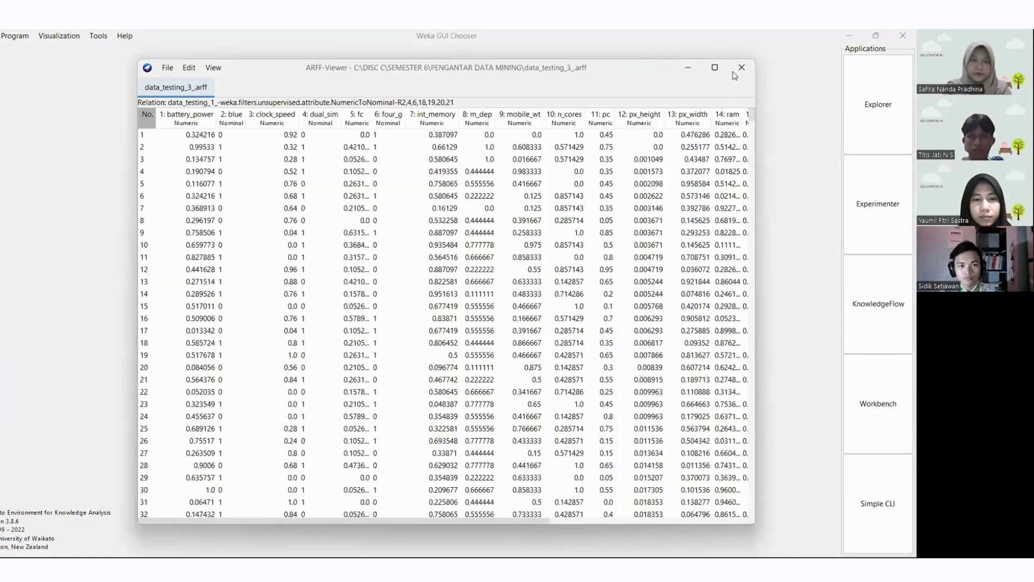
pyautogui.click(741, 67)
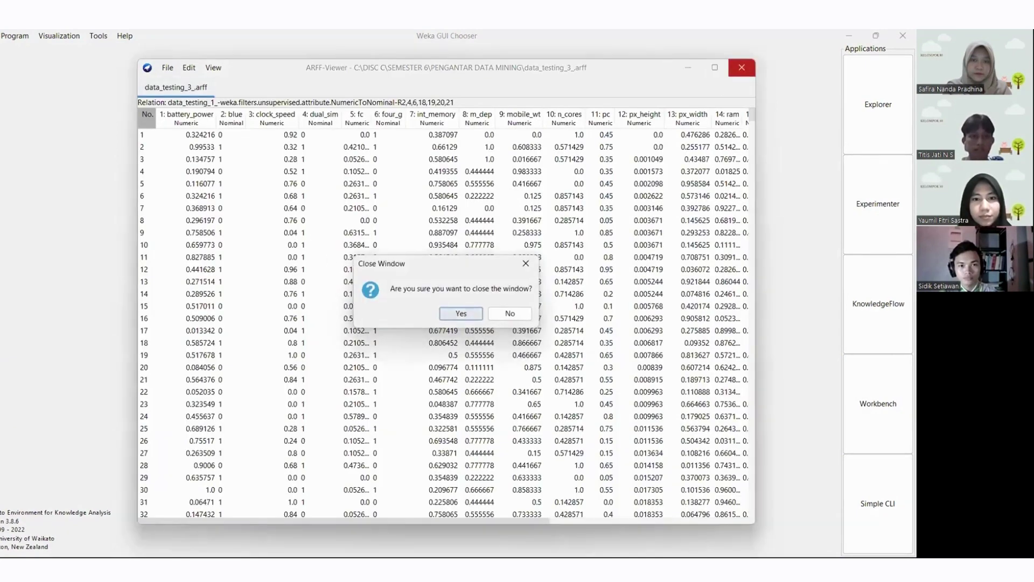
pyautogui.click(458, 312)
pyautogui.click(105, 36)
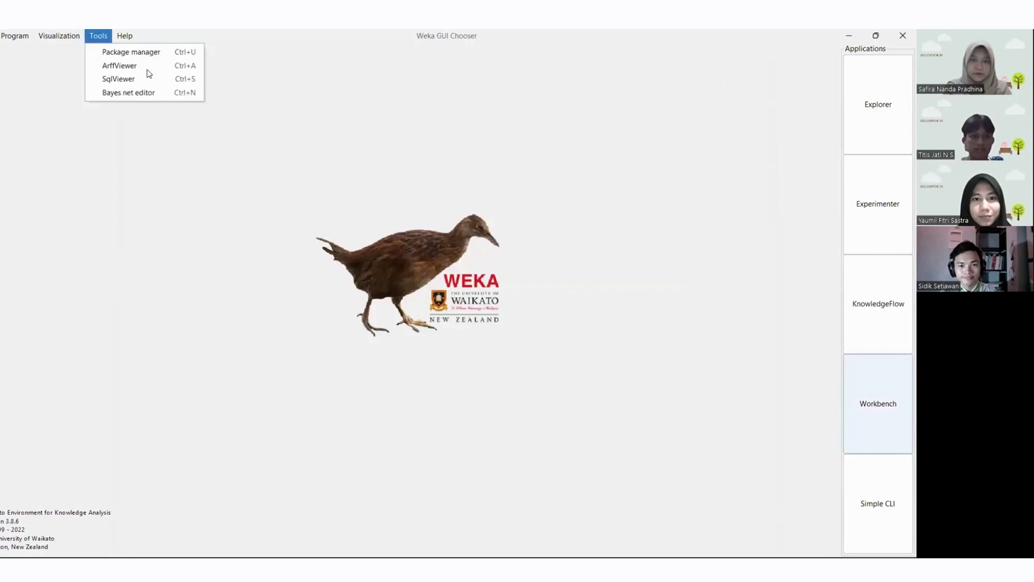
pyautogui.click(109, 66)
# Open the ARFF file "hasil prediksi" from C:\DISC C\SEMESTER 6\PENGANTAR DATA MINING\PROJECT 1
pyautogui.click(168, 67)
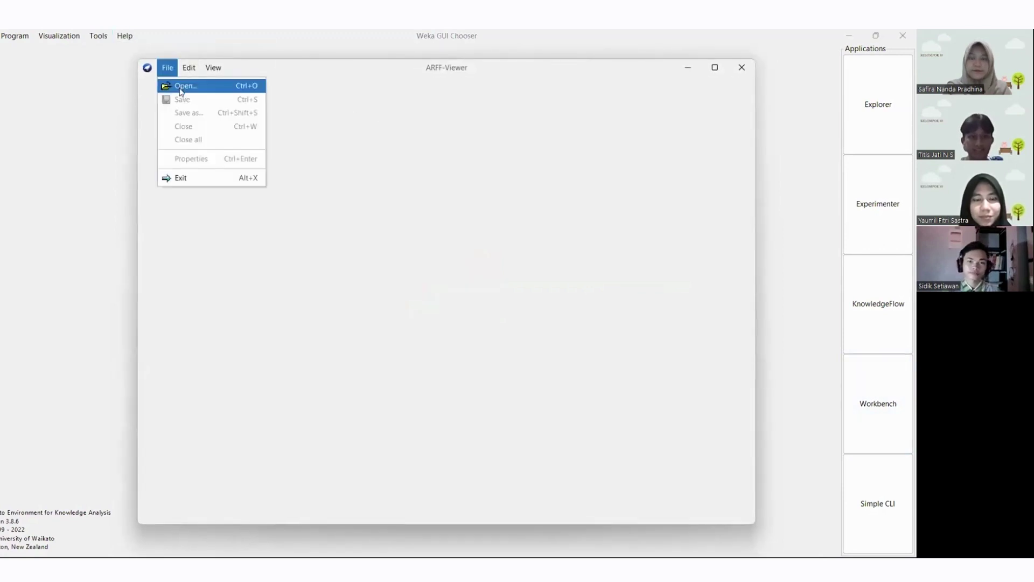
pyautogui.click(182, 85)
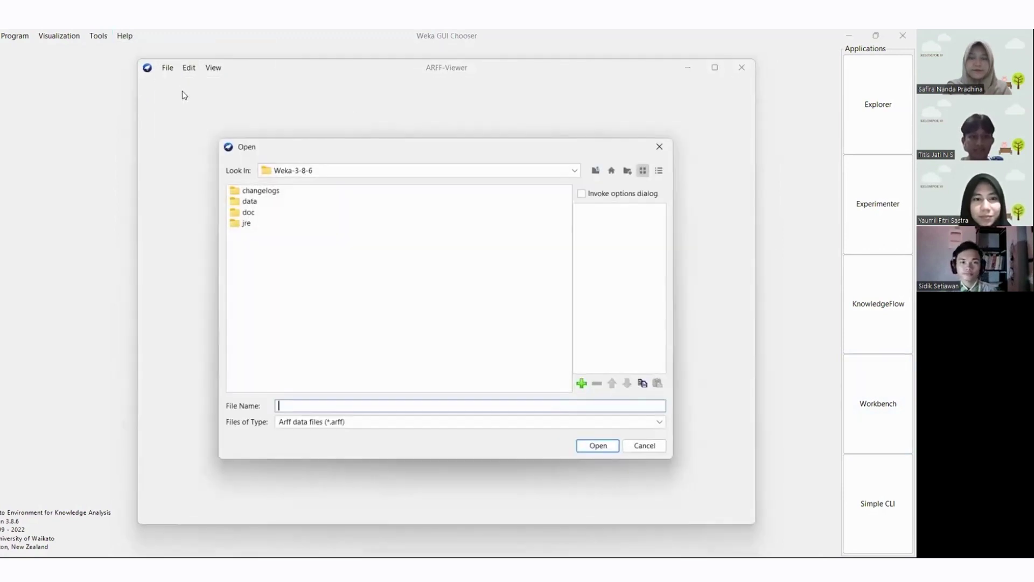
pyautogui.click(596, 170)
pyautogui.click(597, 170)
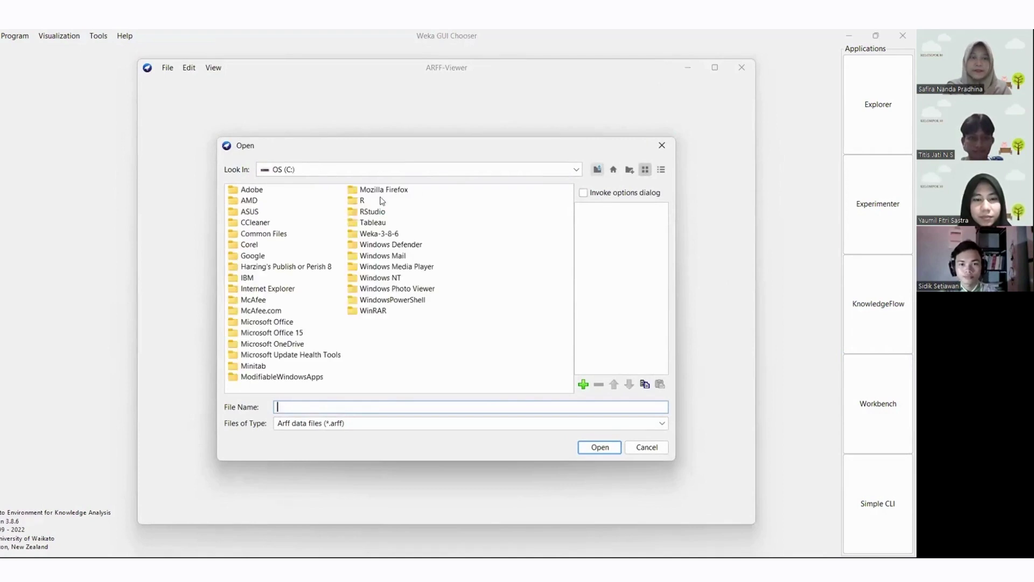
pyautogui.click(260, 202)
pyautogui.doubleClick(261, 203)
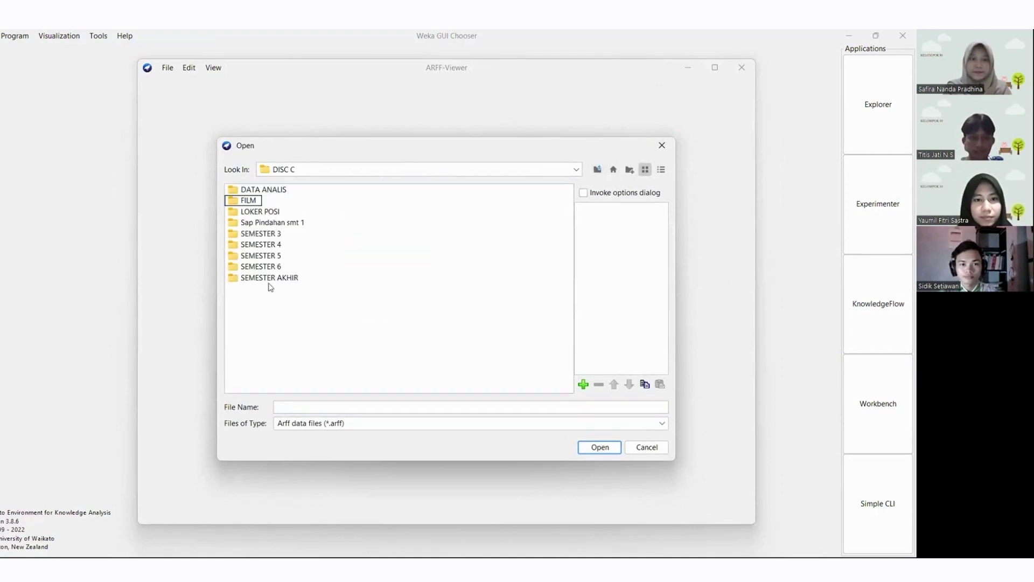
pyautogui.doubleClick(265, 266)
pyautogui.doubleClick(299, 257)
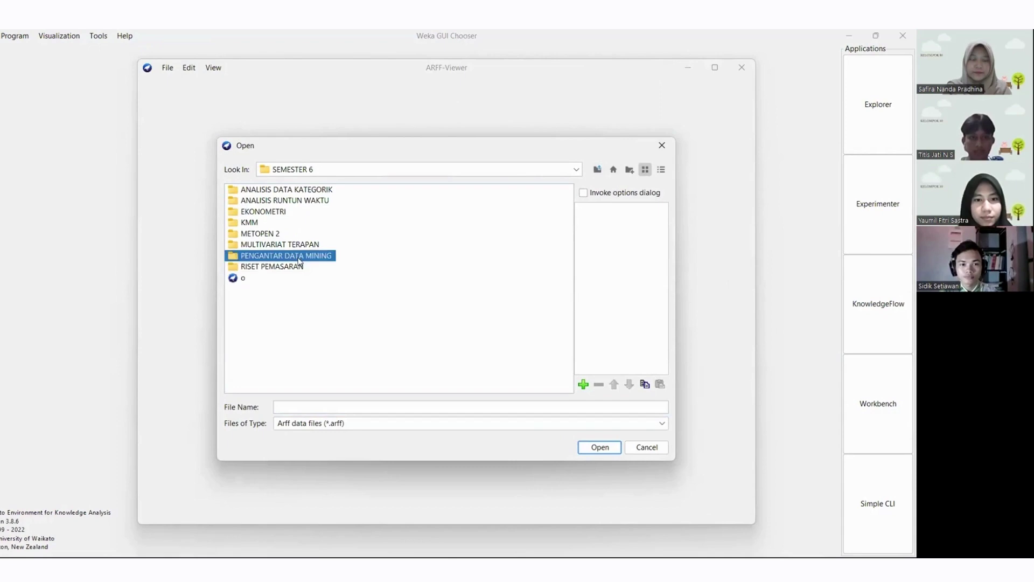
pyautogui.doubleClick(257, 192)
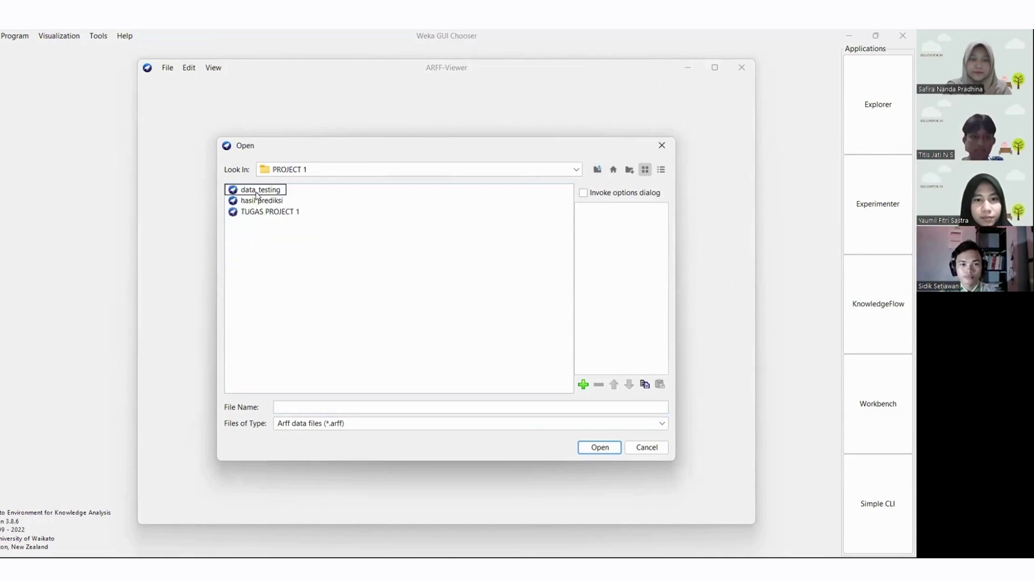
pyautogui.doubleClick(262, 201)
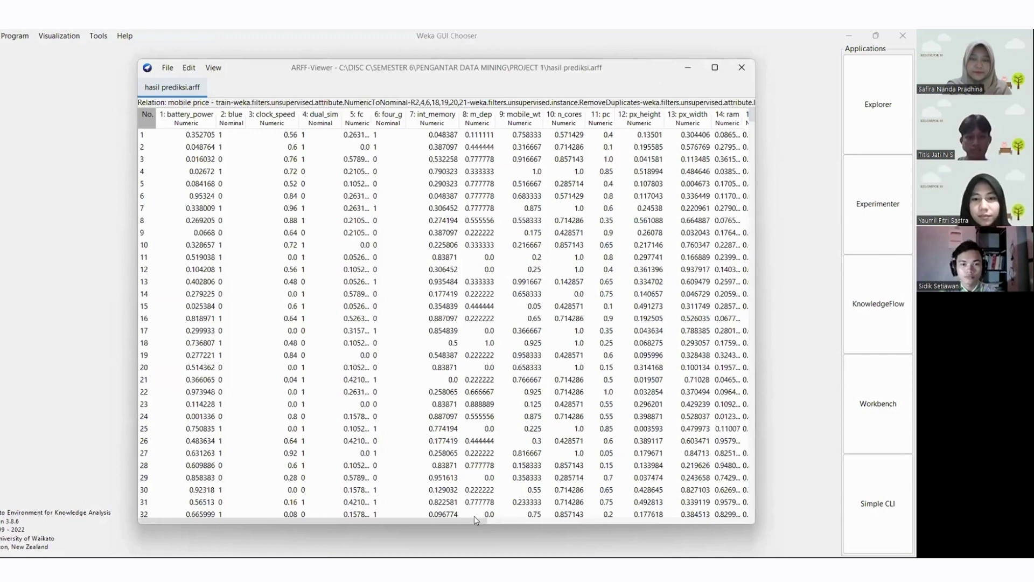
# Compare the predicted price_range column with the actual price_range column over the first part of the data
pyautogui.moveTo(477, 519); pyautogui.dragTo(752, 514)
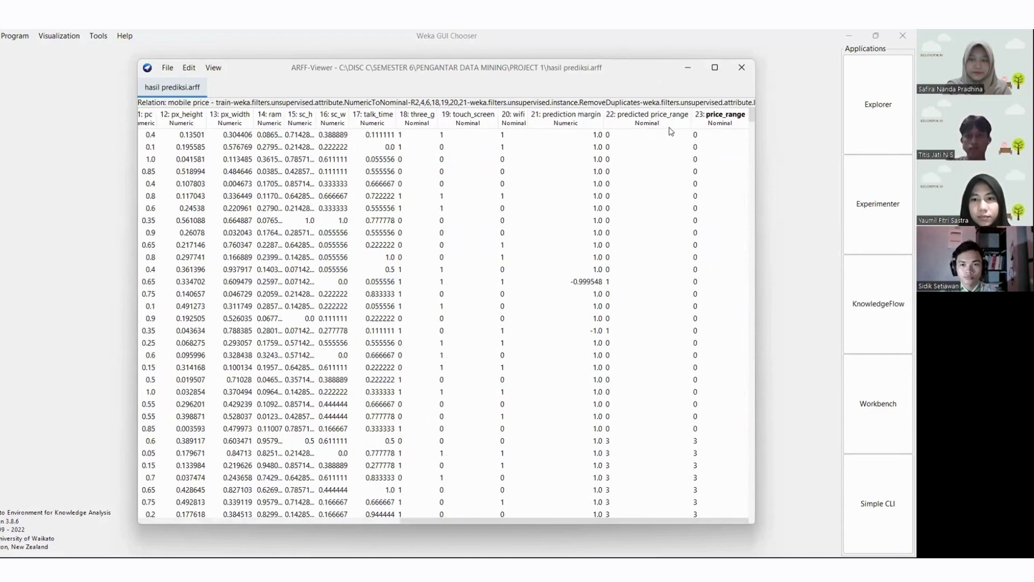
pyautogui.scroll(-7, 673, 140)
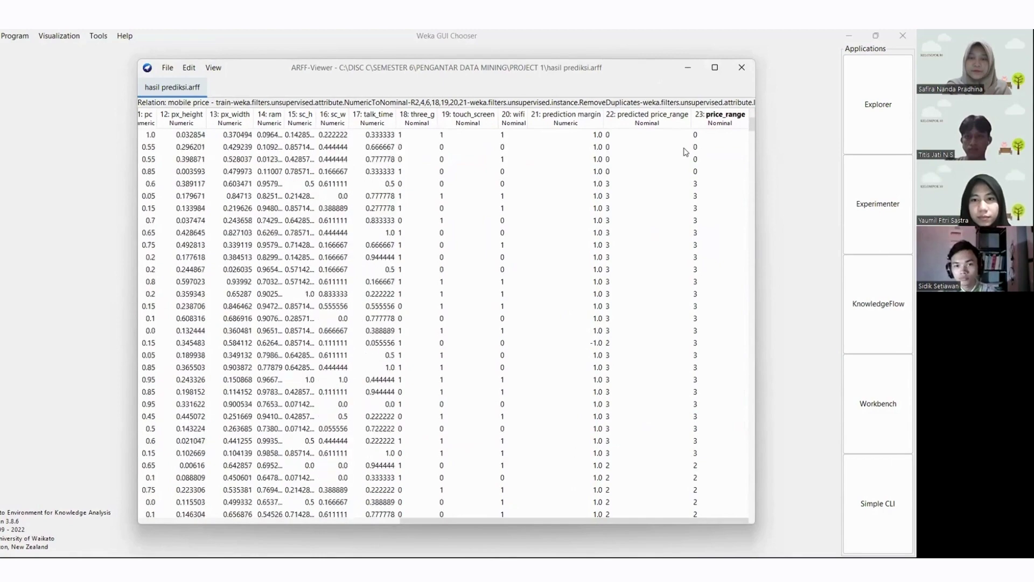
pyautogui.scroll(3, 685, 152)
pyautogui.scroll(-10, 687, 165)
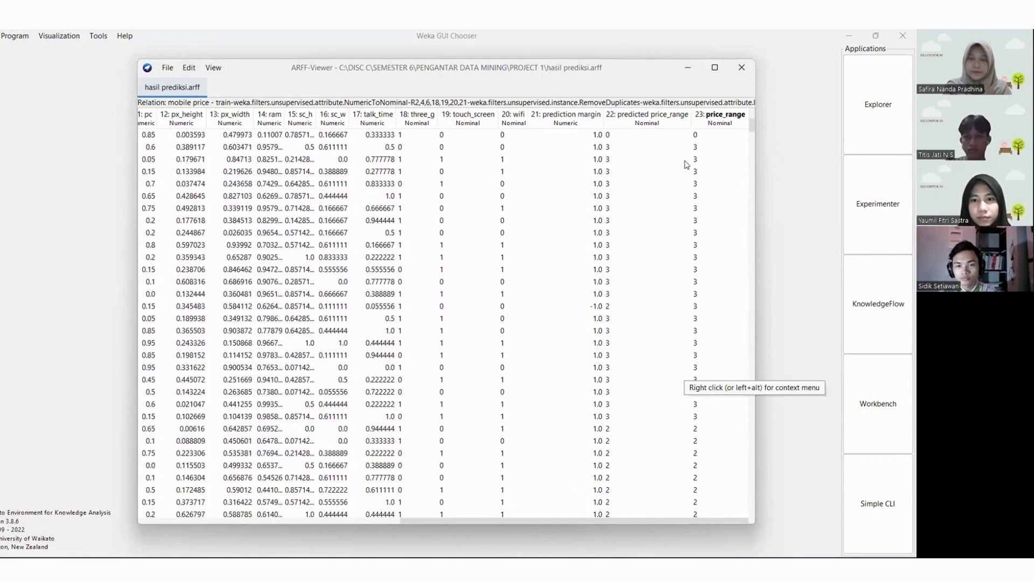
pyautogui.scroll(12, 681, 183)
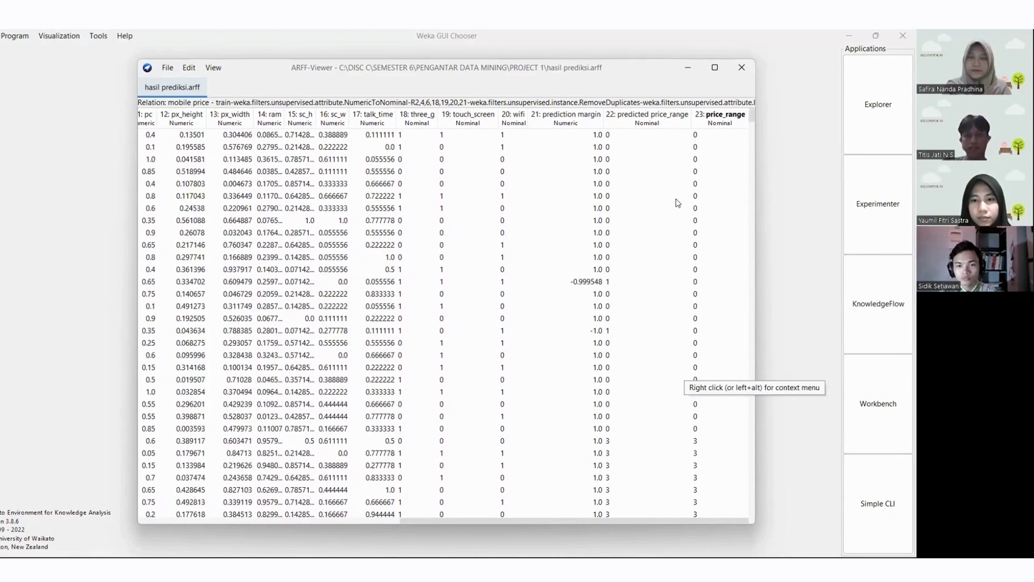
pyautogui.scroll(-9, 685, 167)
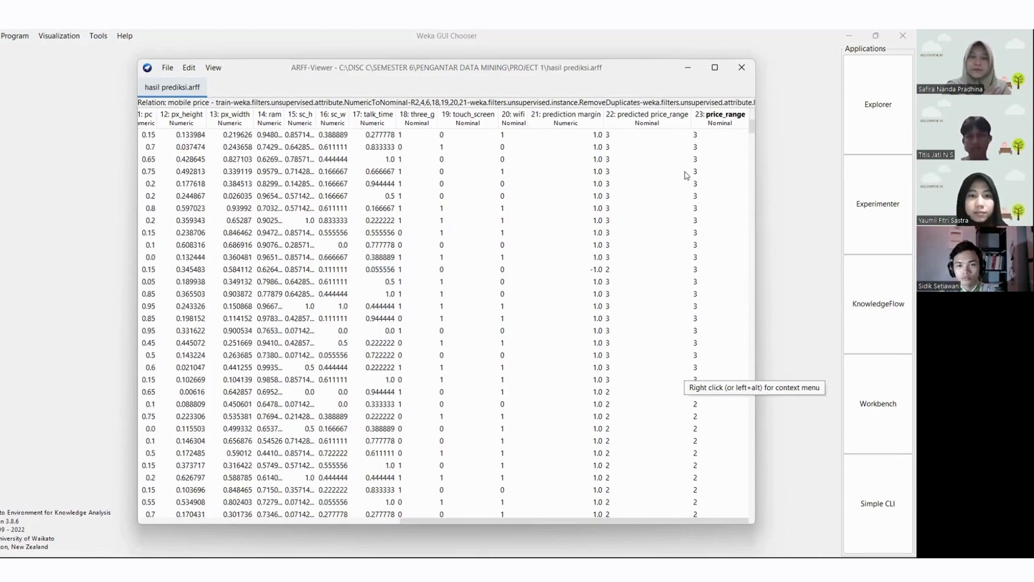
pyautogui.scroll(1, 684, 172)
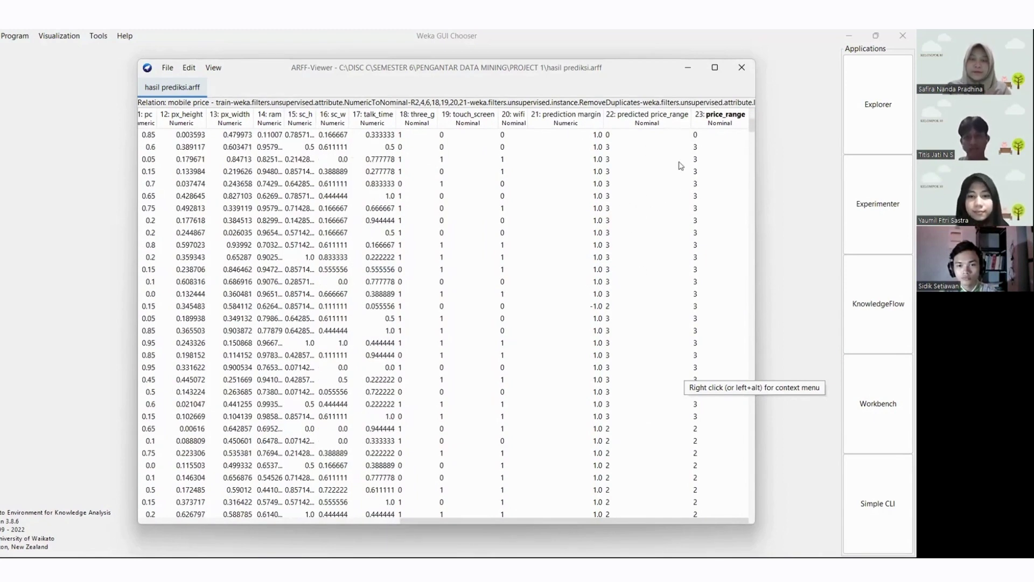
pyautogui.scroll(-10, 682, 166)
pyautogui.scroll(-9, 685, 205)
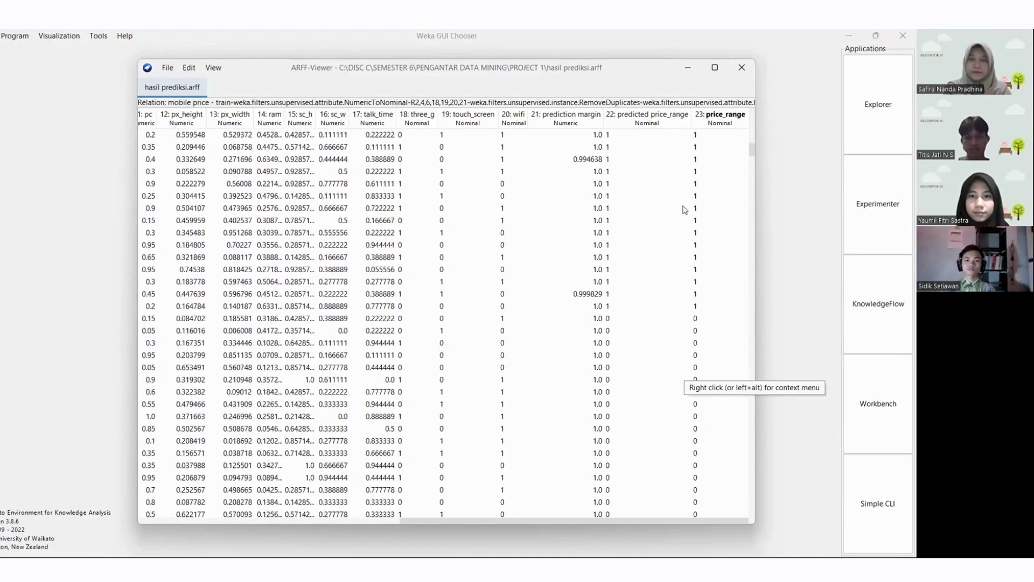
pyautogui.scroll(3, 684, 208)
pyautogui.scroll(15, 685, 210)
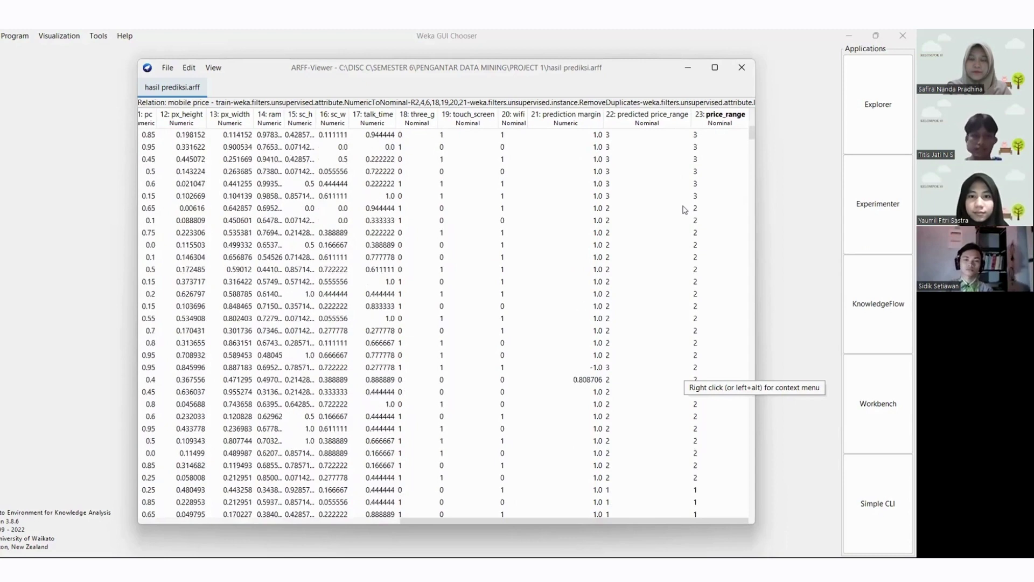
pyautogui.click(167, 68)
pyautogui.click(182, 111)
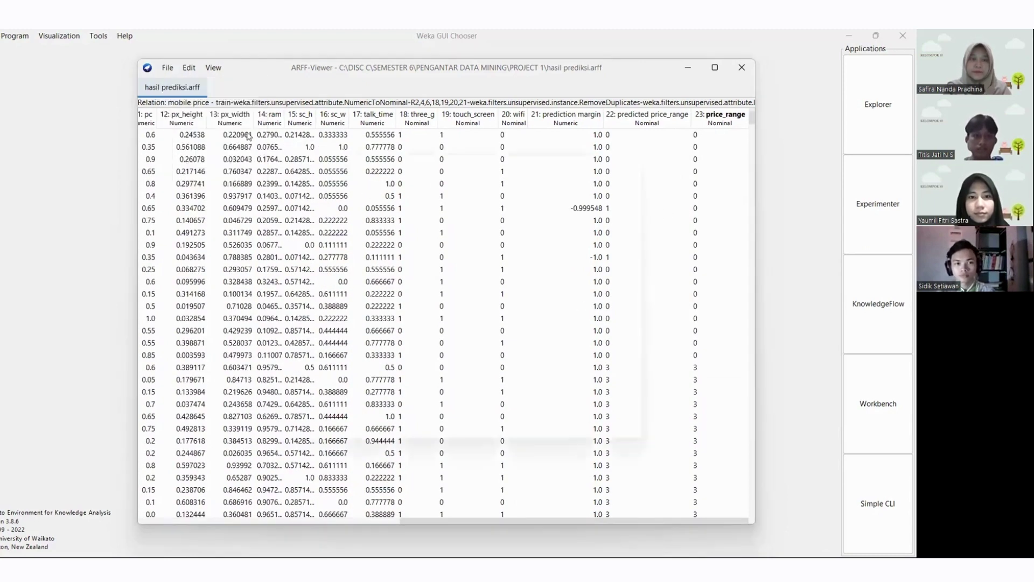
pyautogui.click(425, 427)
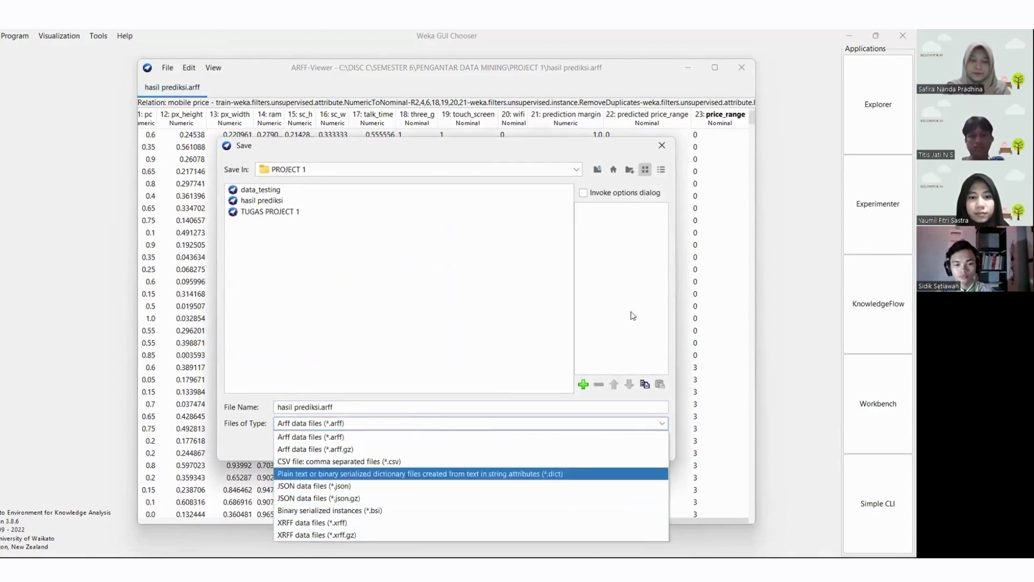
pyautogui.press('Escape')
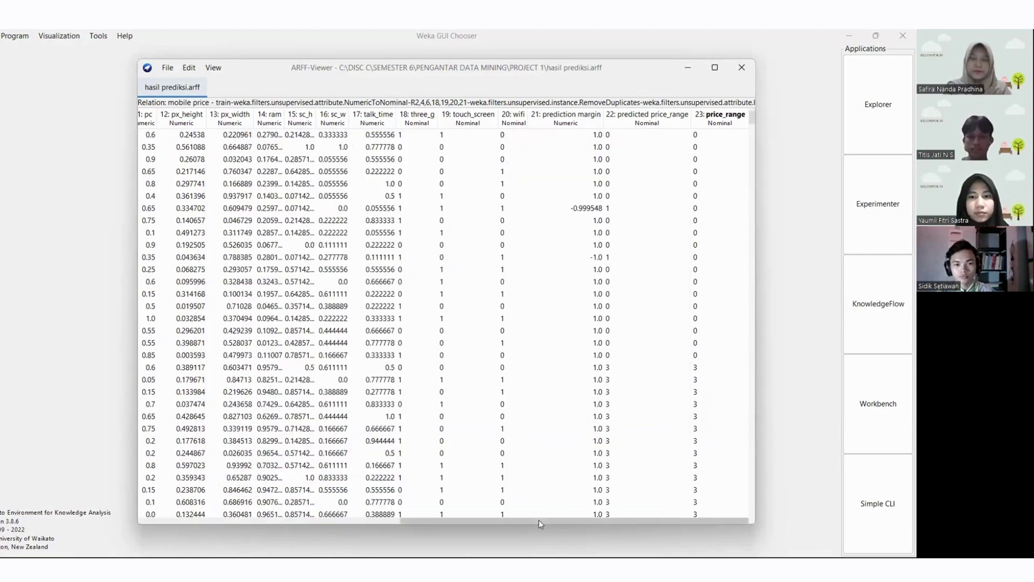
# Maximize the ARFF-Viewer and examine the prediction margin, predicted price_range and price_range columns through all the rows
pyautogui.scroll(2, 673, 334)
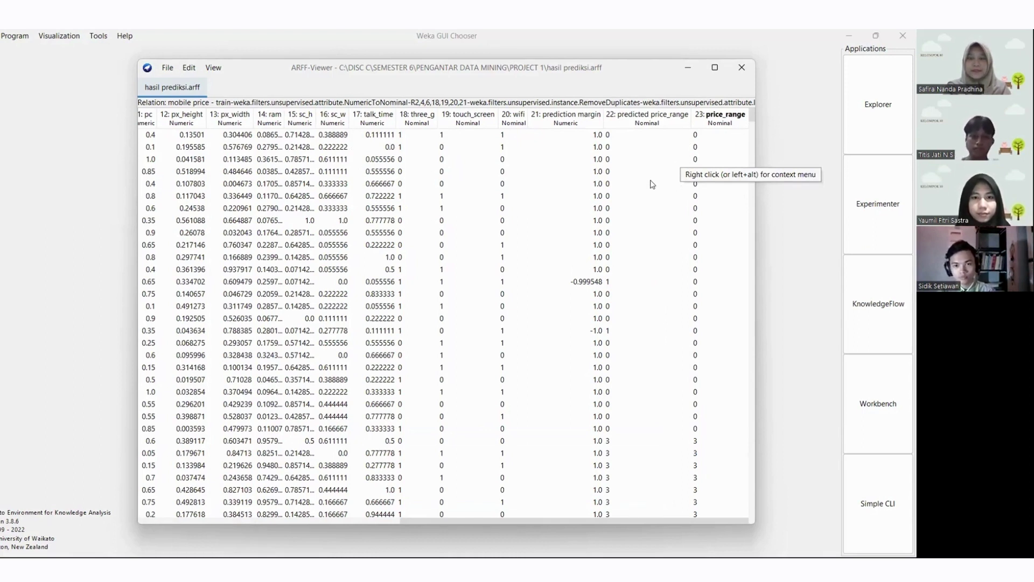
pyautogui.scroll(-9, 653, 185)
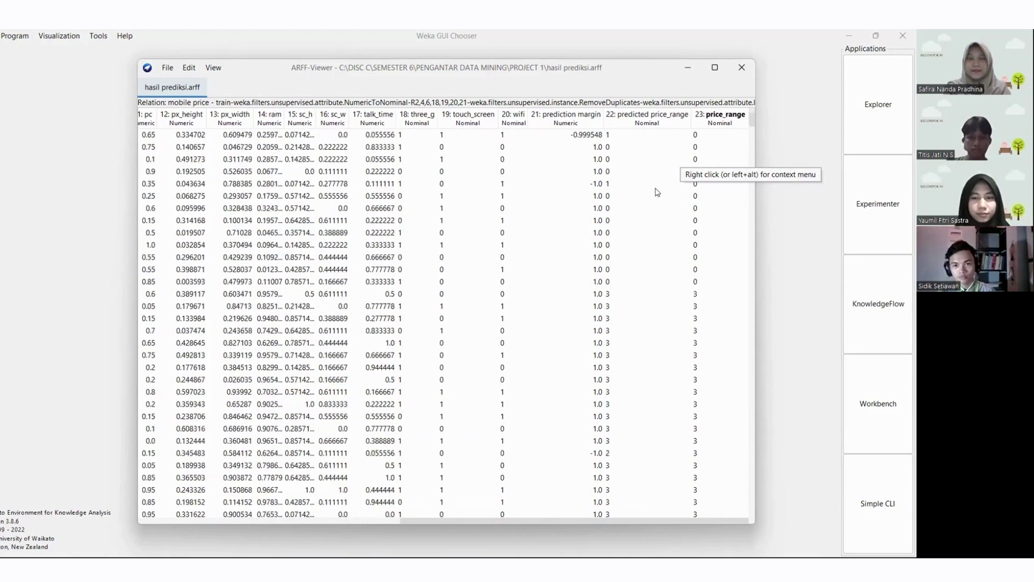
pyautogui.click(733, 70)
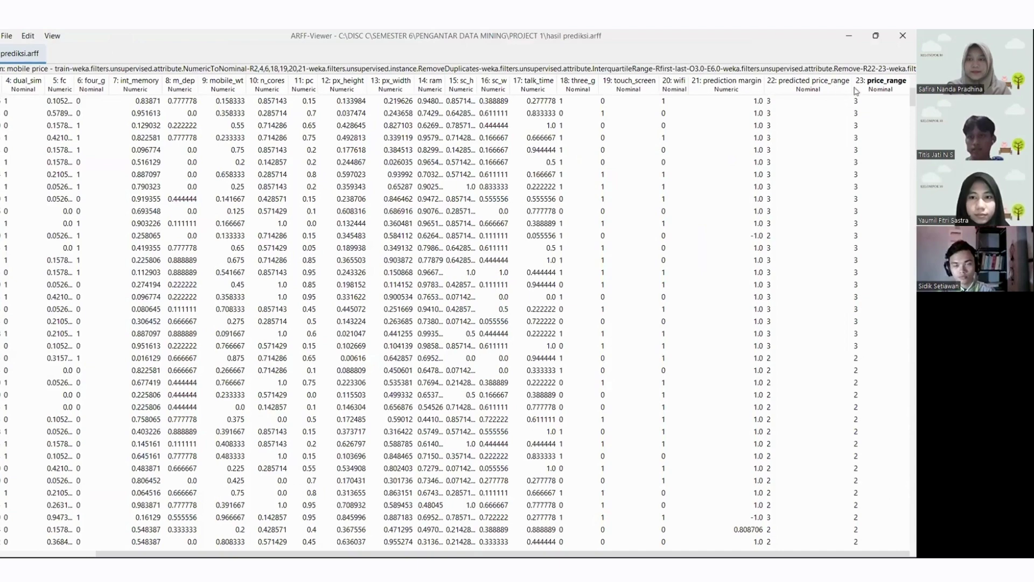
pyautogui.scroll(-12, 904, 113)
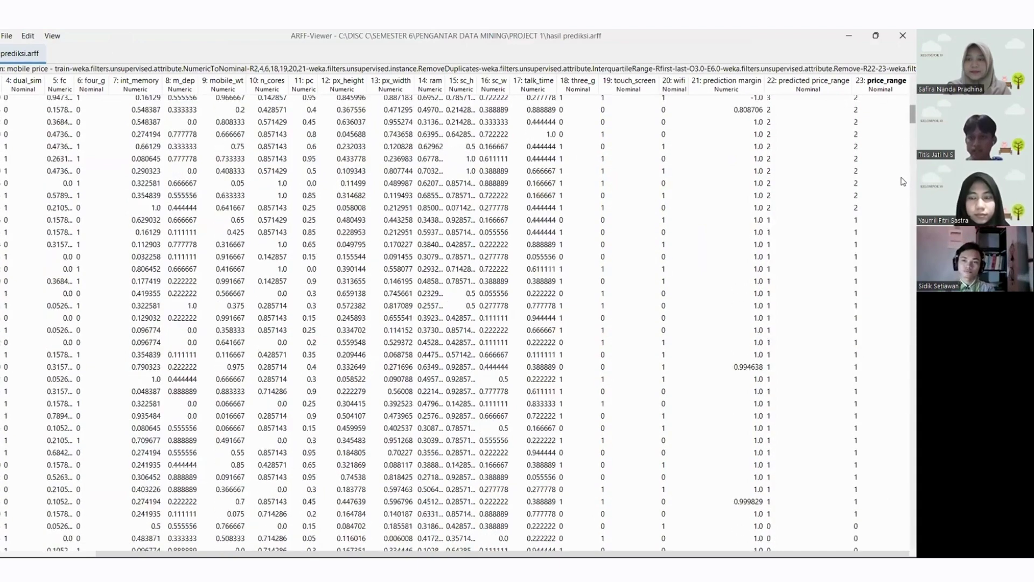
pyautogui.scroll(-15, 903, 181)
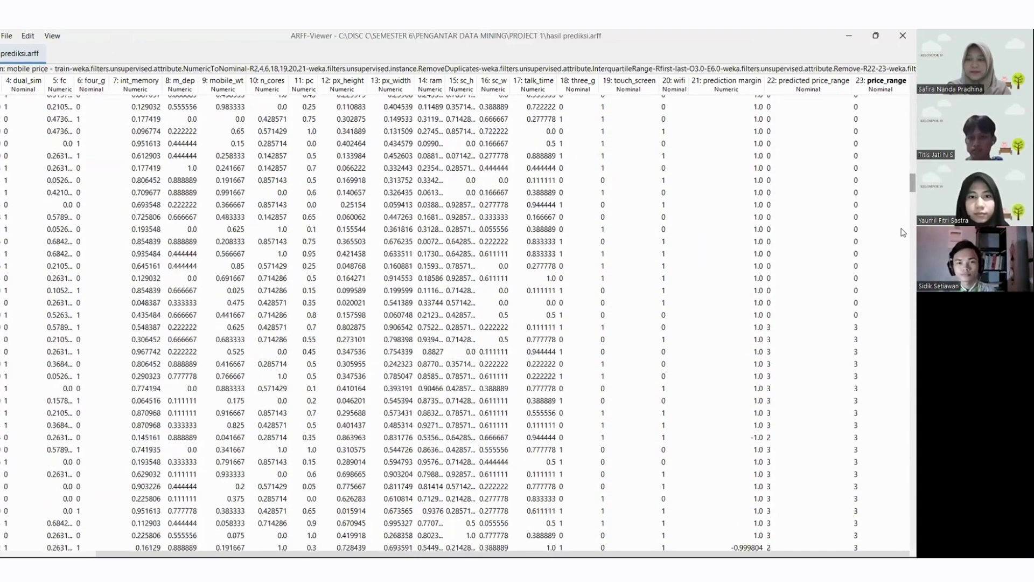
pyautogui.scroll(-20, 903, 233)
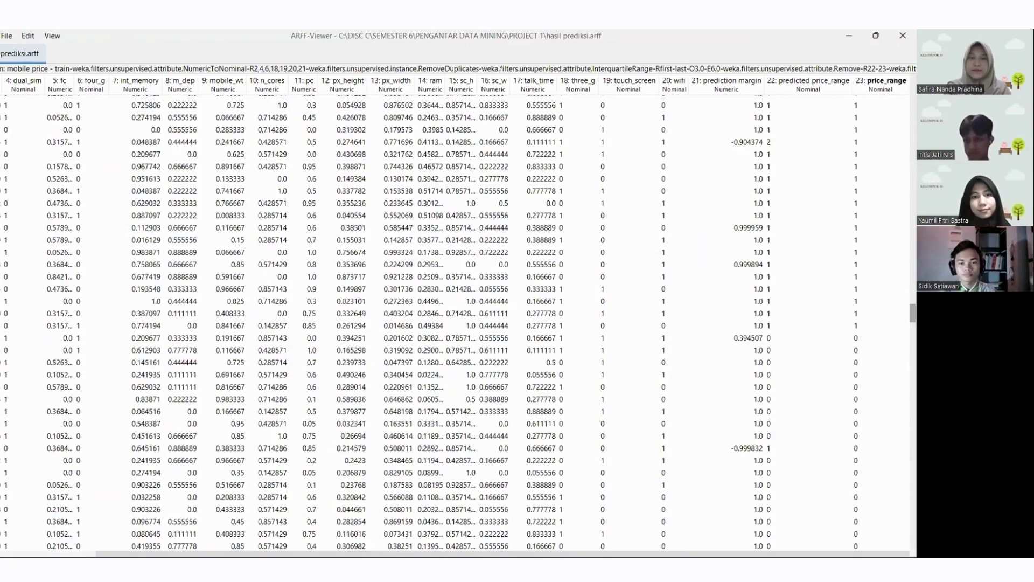
pyautogui.scroll(-20, 459, 322)
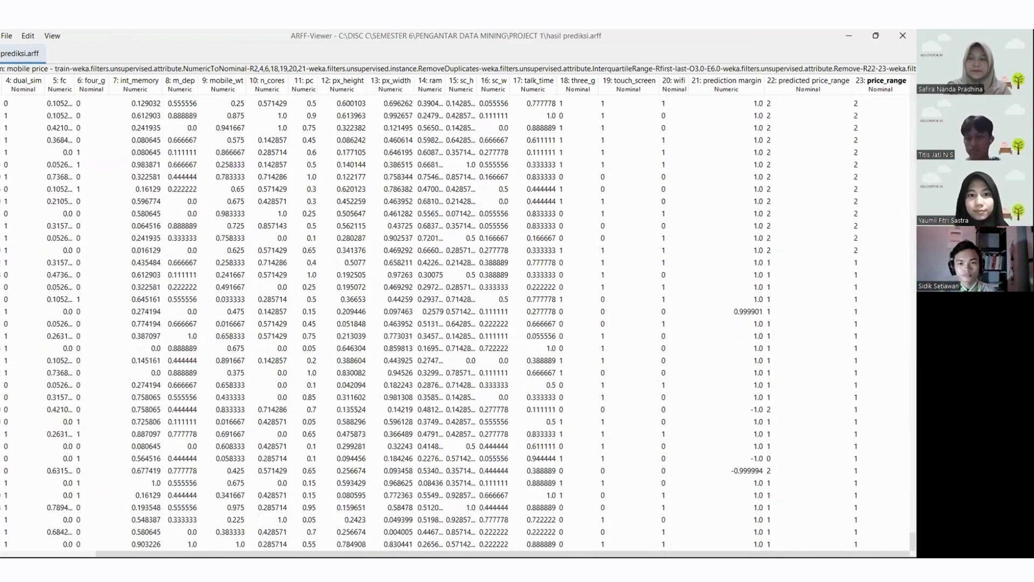
pyautogui.scroll(10, 903, 414)
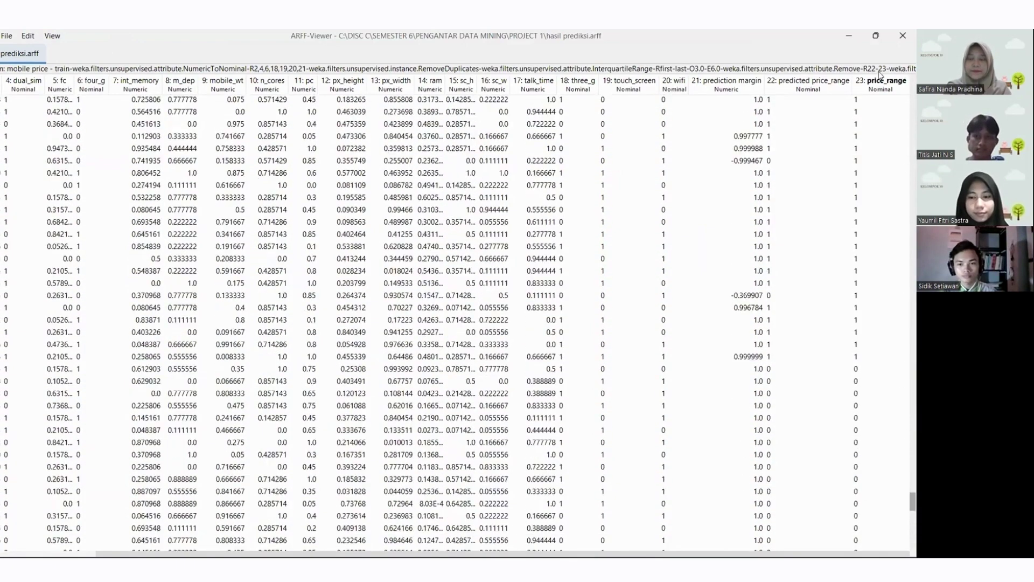
pyautogui.scroll(10, 741, 277)
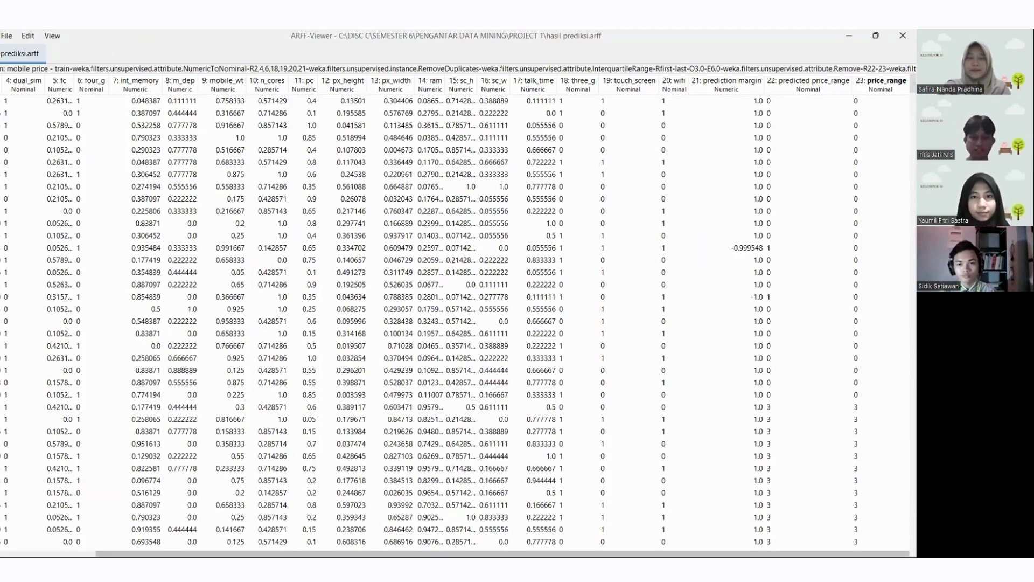
pyautogui.click(622, 543)
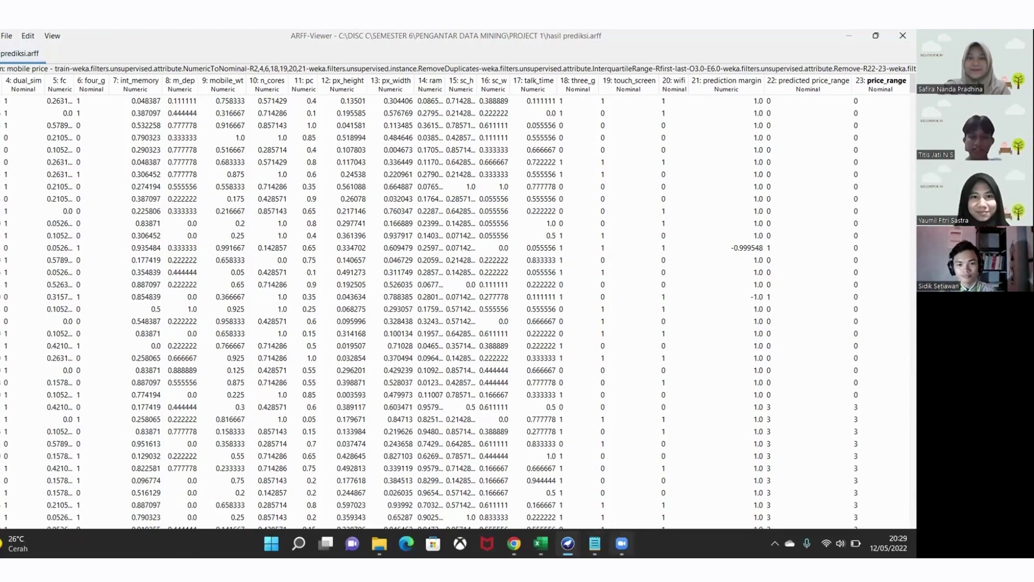